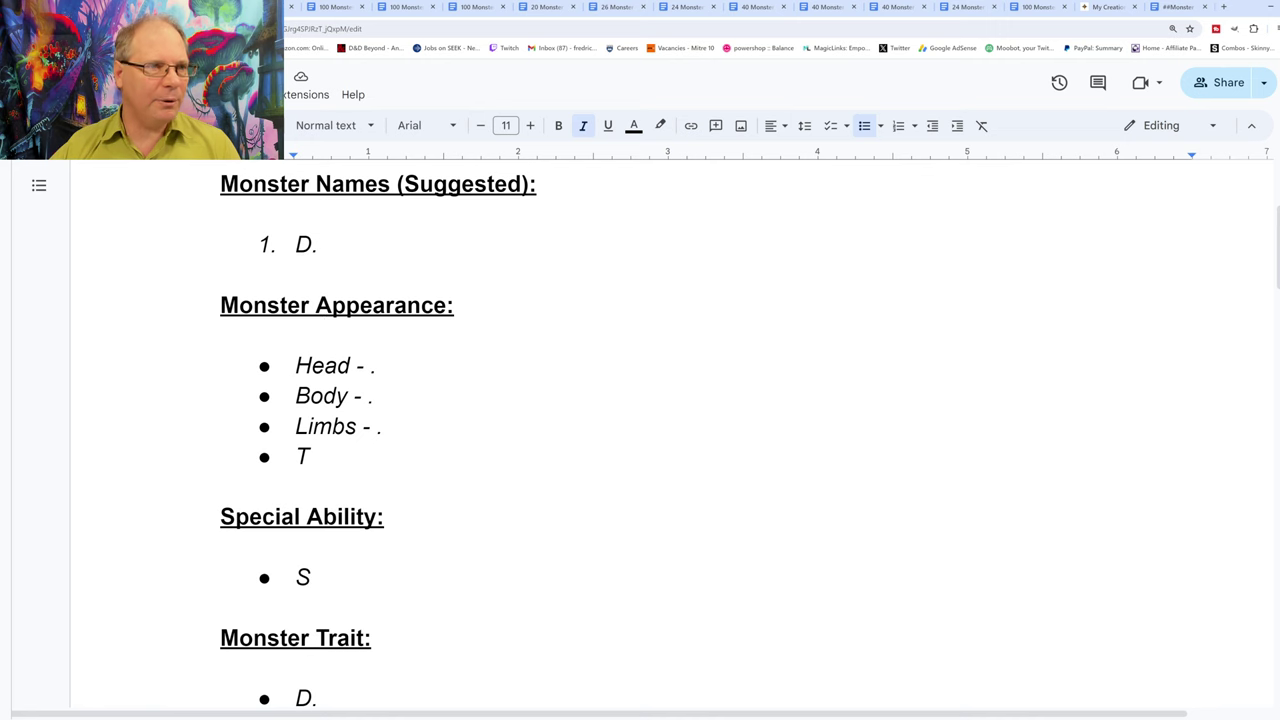
- Review the rolling instructions for sky, marine, land based and subterranean monsters in the monster creation rules document
{"action": "key", "text": "ctrl+shift+Tab"}
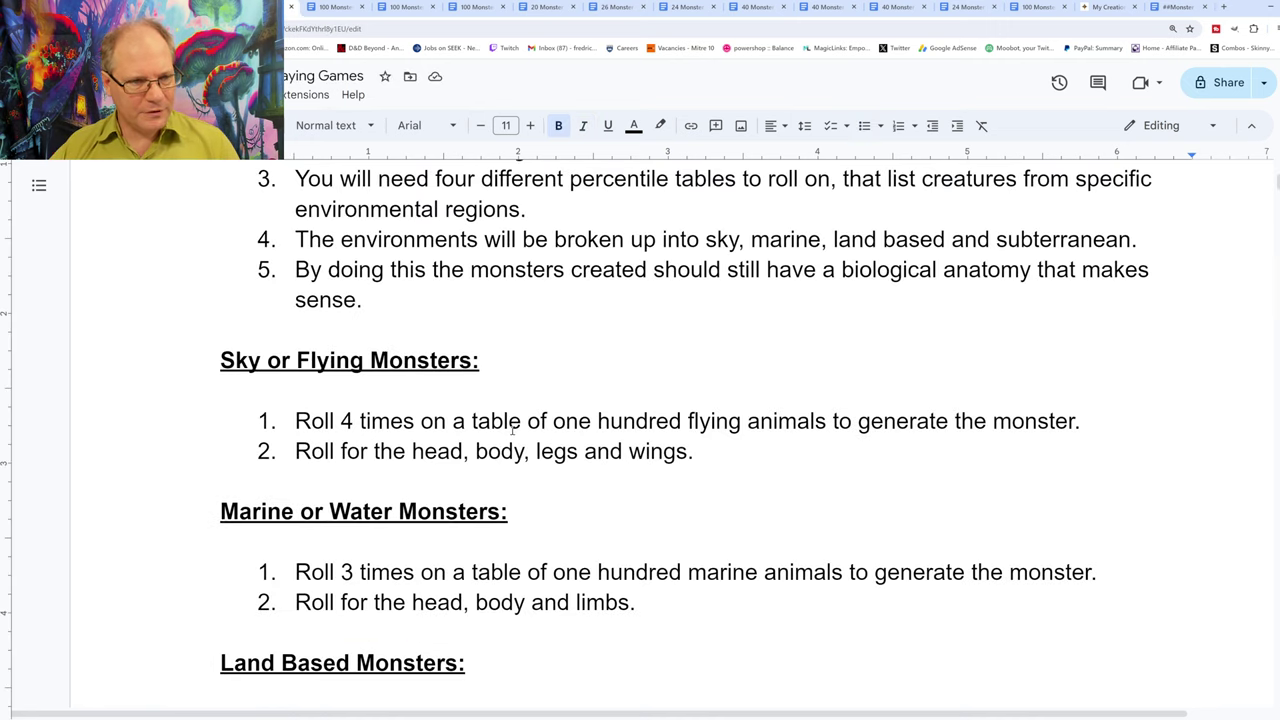
{"action": "scroll", "coordinate": [512, 431], "scroll_direction": "up", "scroll_amount": 3}
{"action": "scroll", "coordinate": [512, 430], "scroll_direction": "down", "scroll_amount": 4}
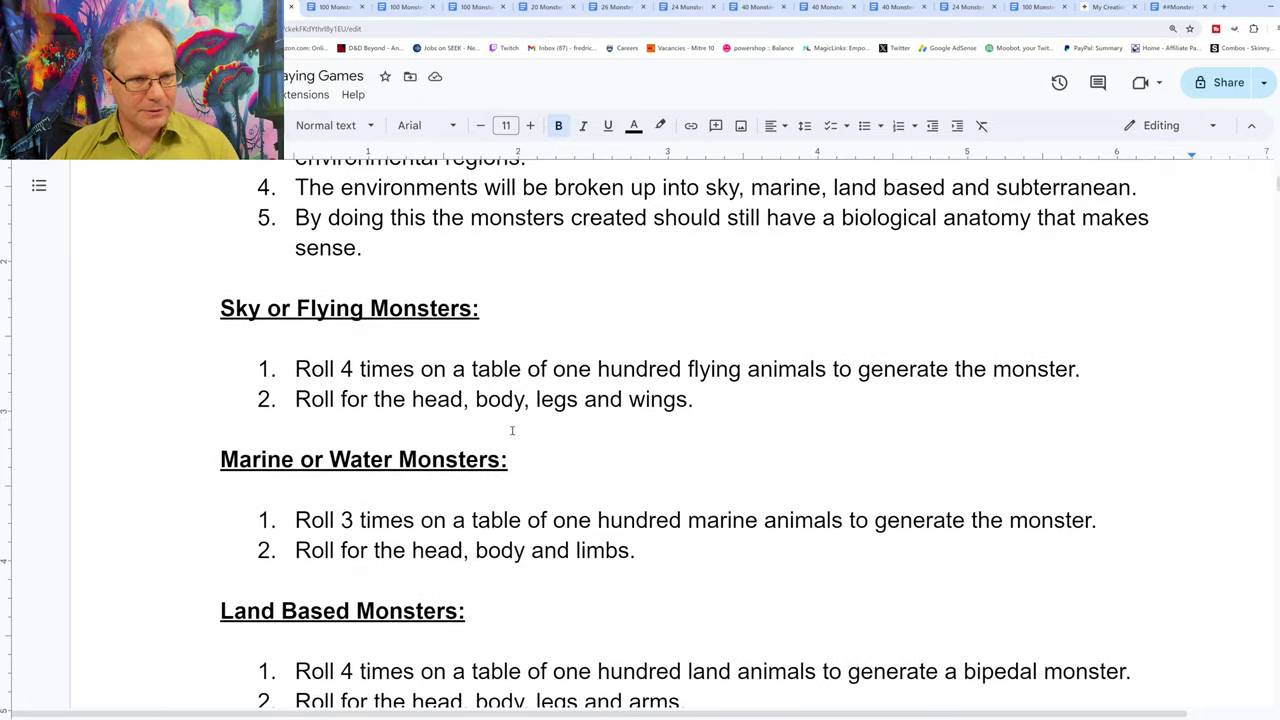
{"action": "scroll", "coordinate": [512, 430], "scroll_direction": "down", "scroll_amount": 5}
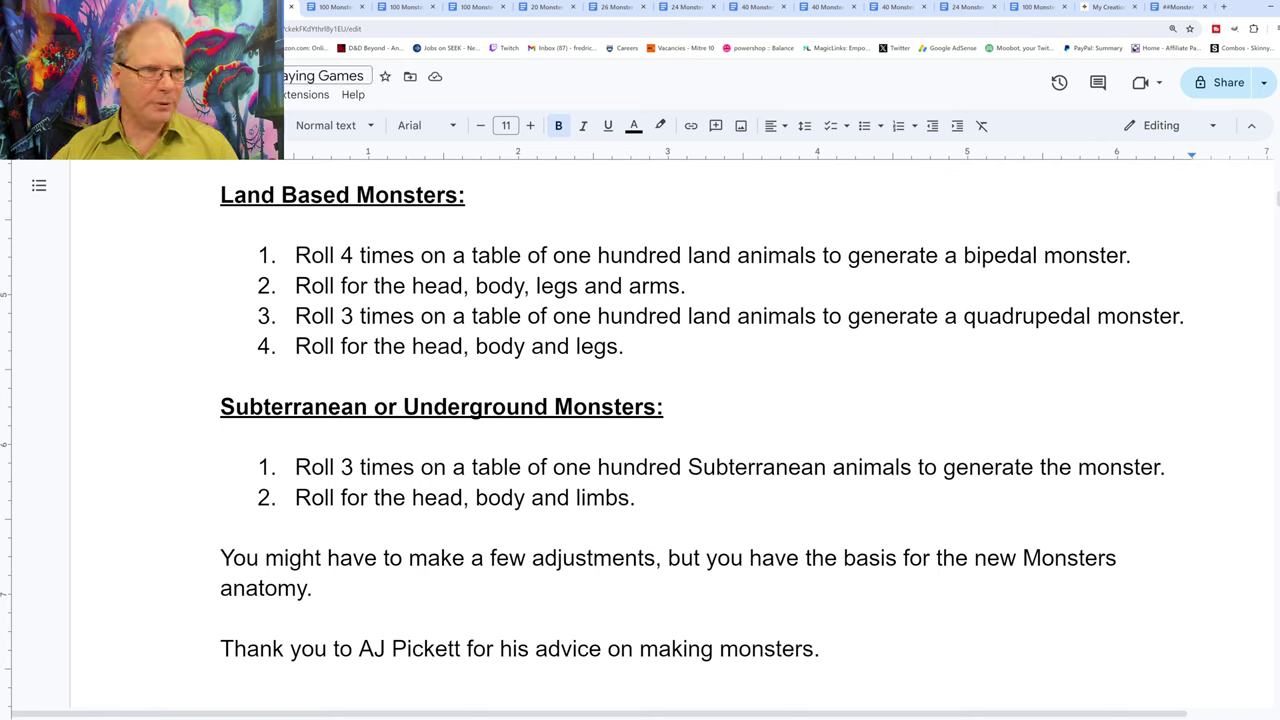
{"action": "key", "text": "ctrl+Tab"}
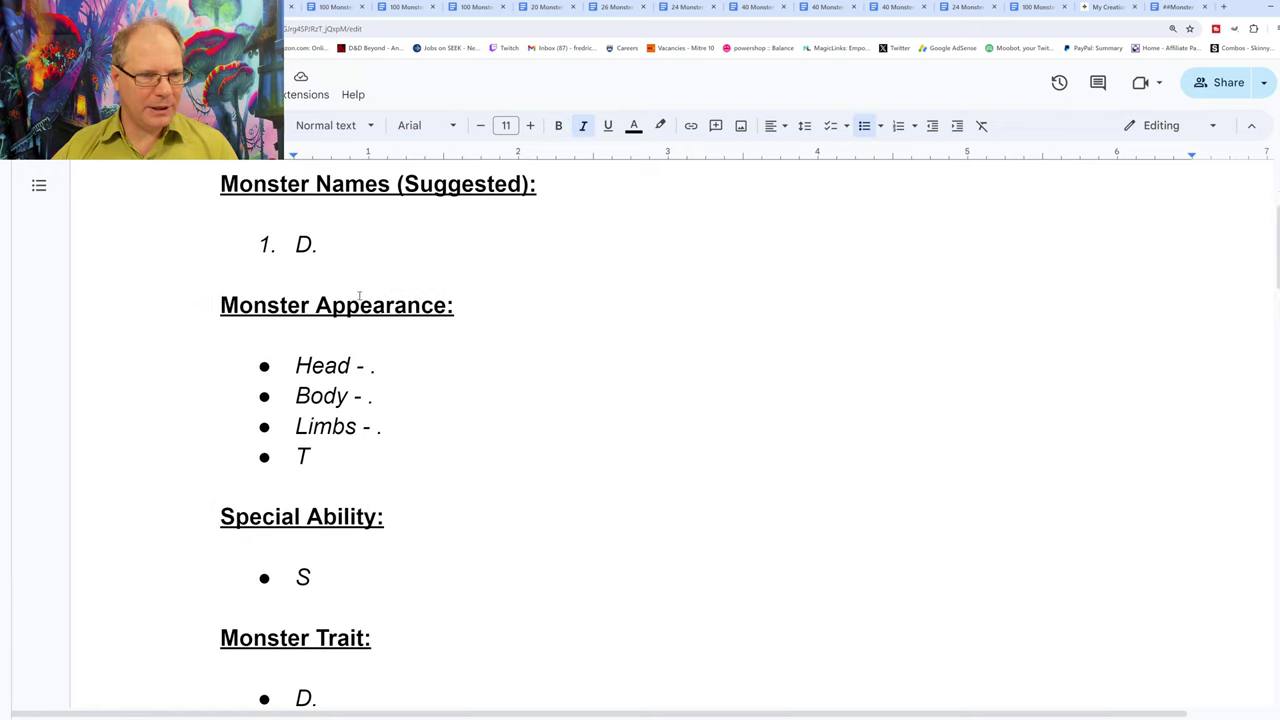
{"action": "key", "text": "ctrl+shift+Tab"}
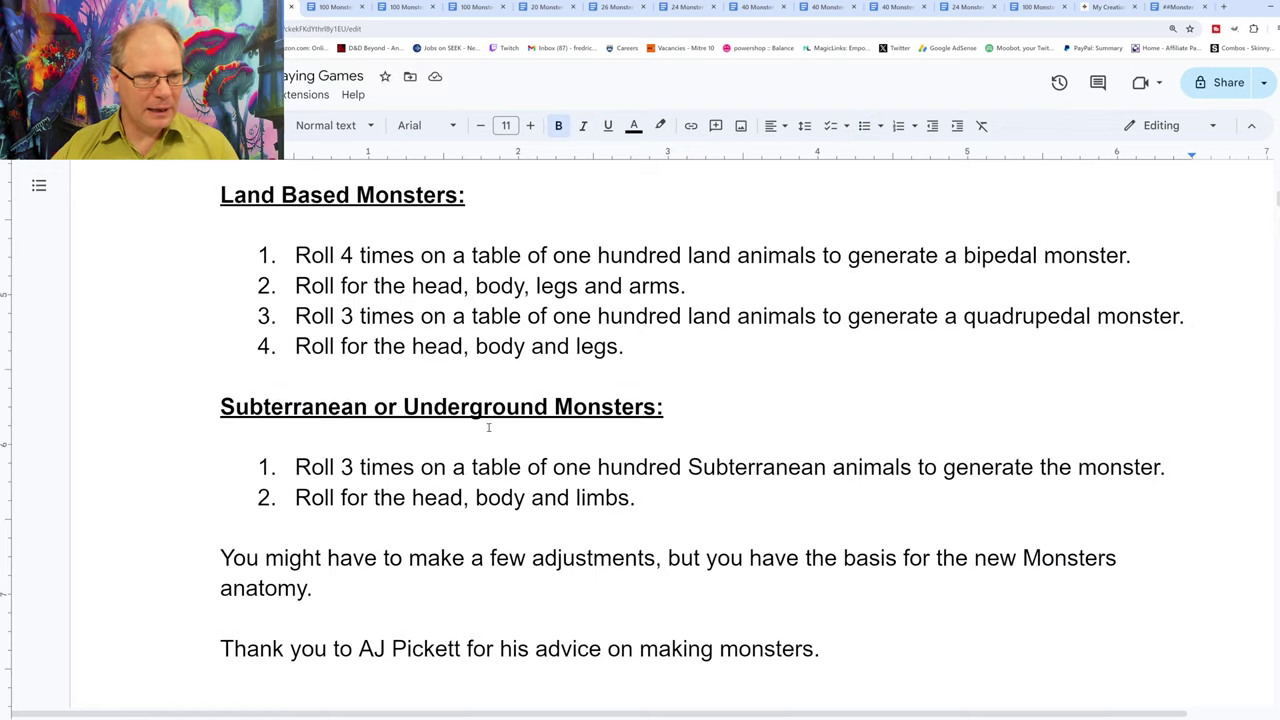
{"action": "scroll", "coordinate": [485, 429], "scroll_direction": "down", "scroll_amount": 3}
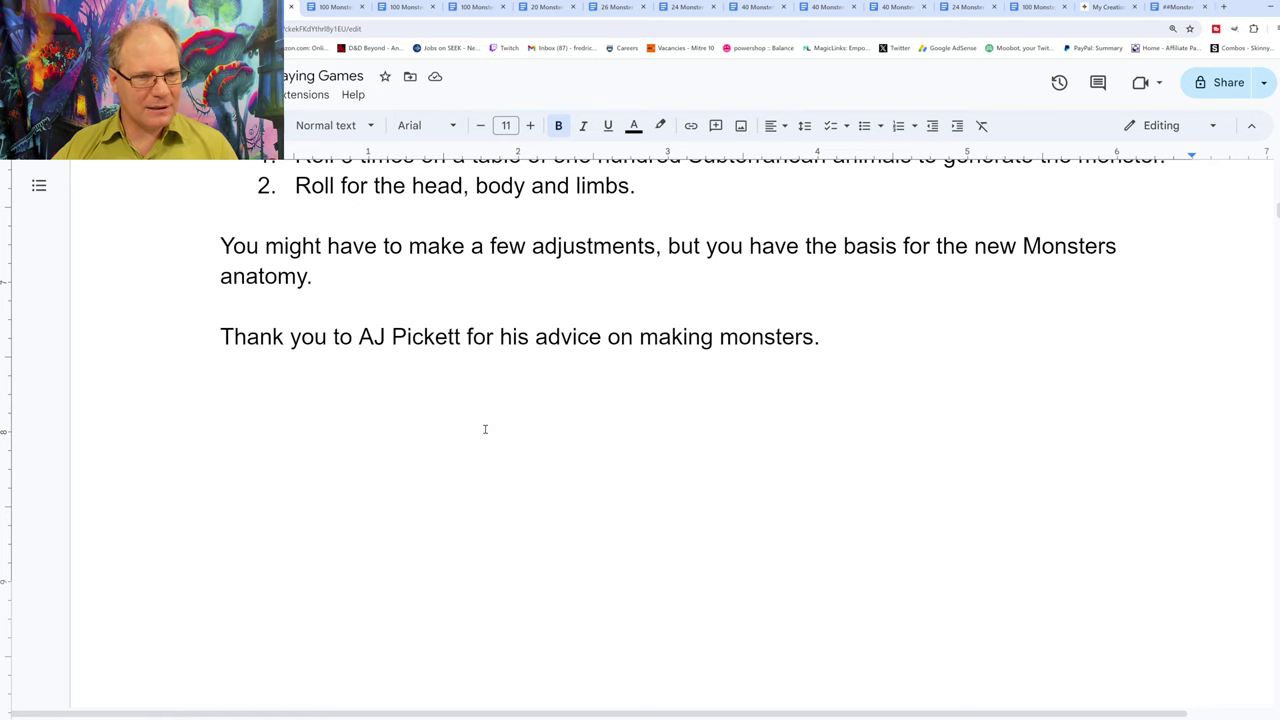
- Look through the tables of flying, marine and land based animals in the rules document
{"action": "scroll", "coordinate": [485, 429], "scroll_direction": "down", "scroll_amount": 10}
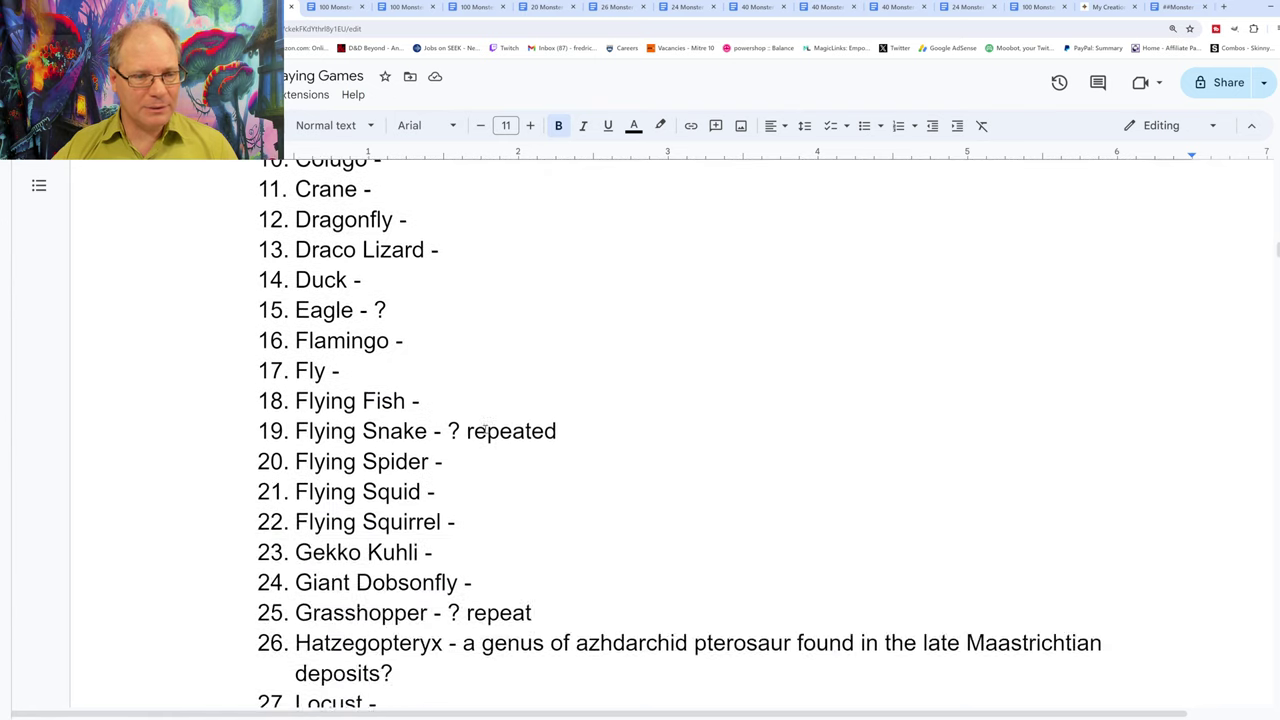
{"action": "scroll", "coordinate": [485, 429], "scroll_direction": "down", "scroll_amount": 11}
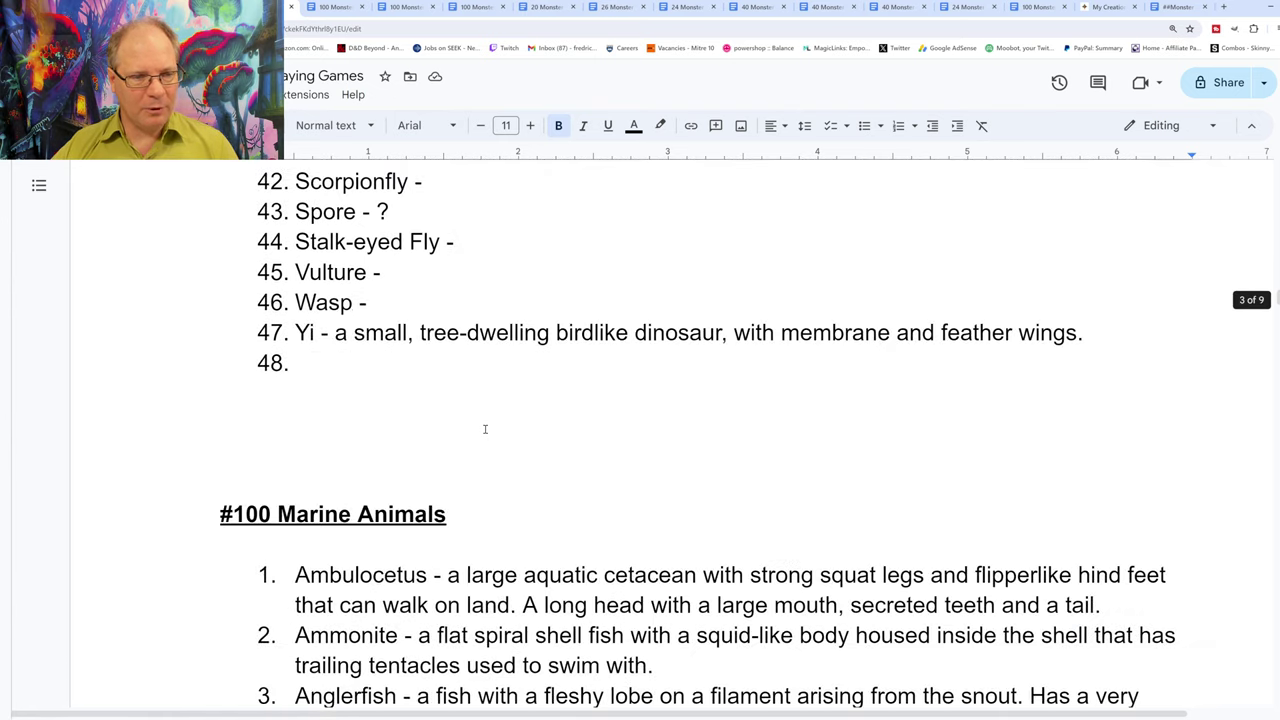
{"action": "scroll", "coordinate": [485, 429], "scroll_direction": "down", "scroll_amount": 10}
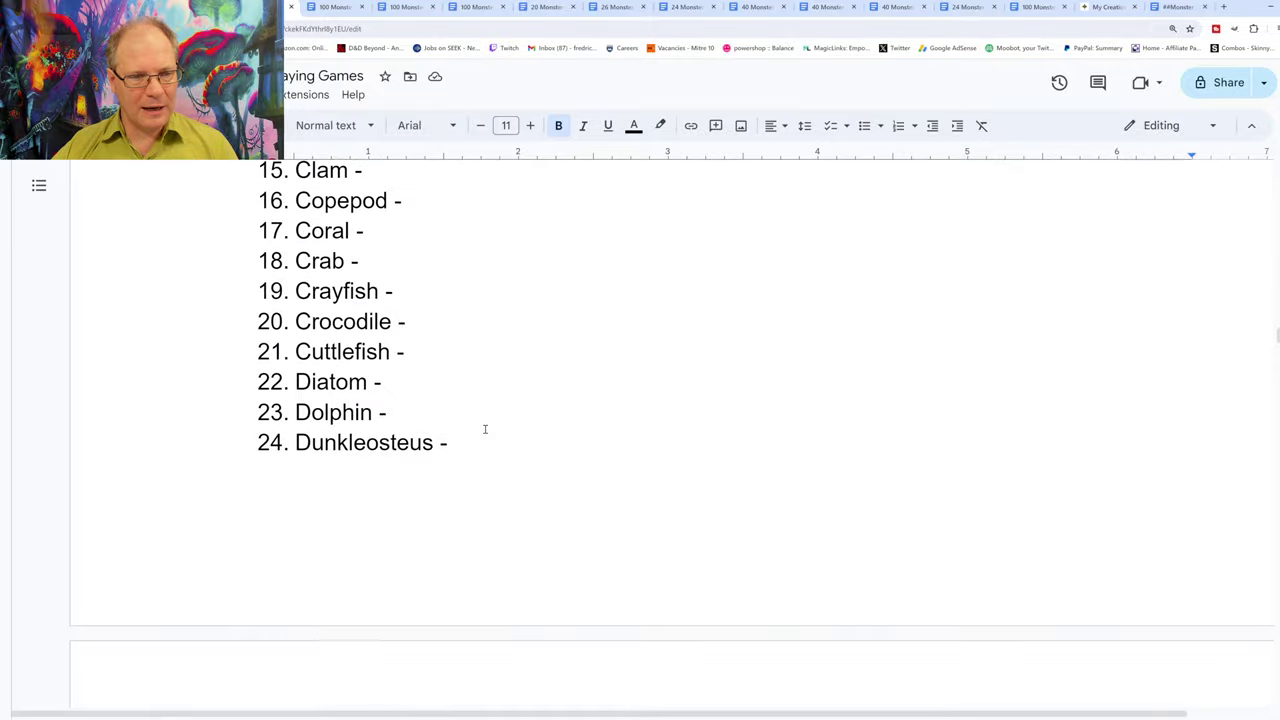
{"action": "scroll", "coordinate": [485, 429], "scroll_direction": "down", "scroll_amount": 12}
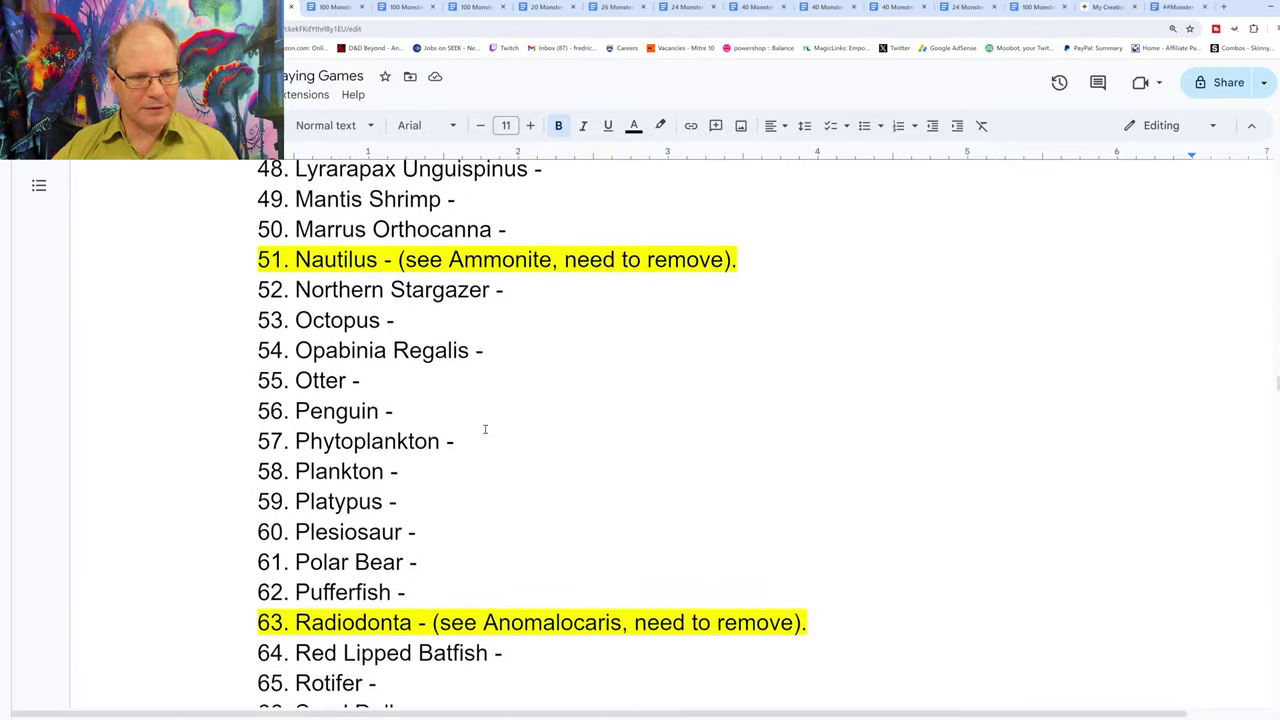
{"action": "scroll", "coordinate": [485, 429], "scroll_direction": "down", "scroll_amount": 15}
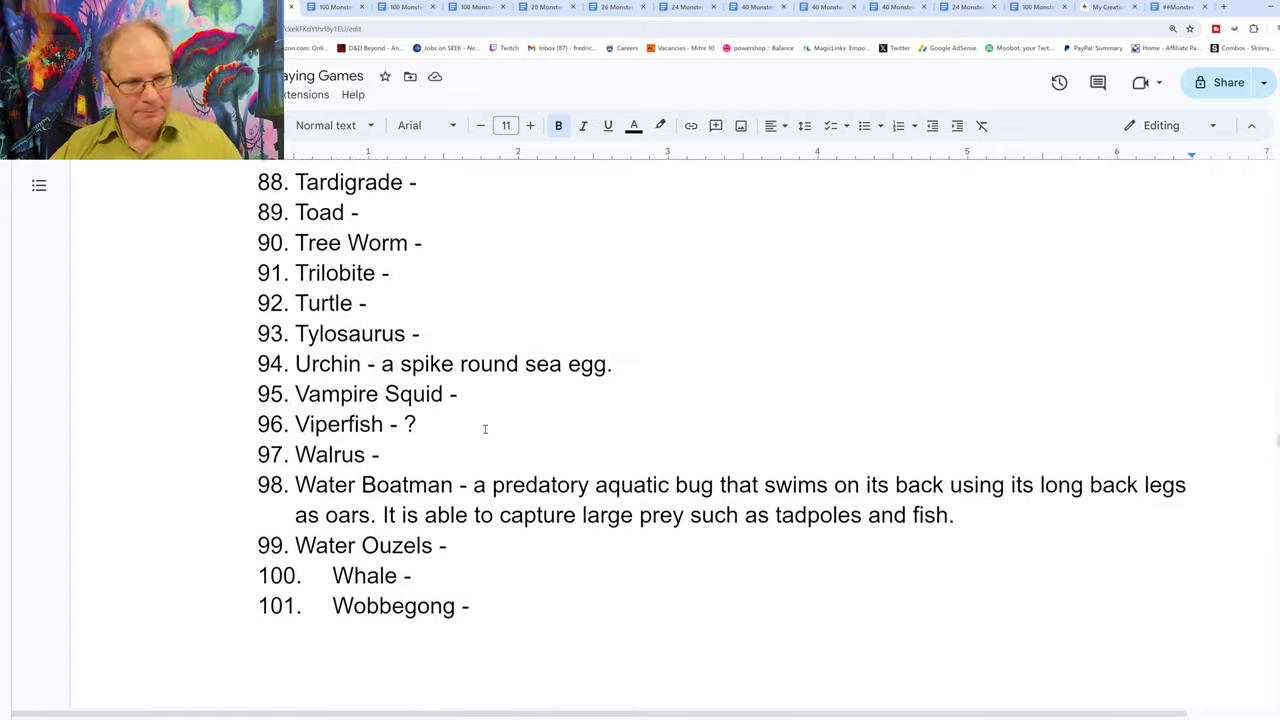
{"action": "scroll", "coordinate": [485, 429], "scroll_direction": "down", "scroll_amount": 5}
{"action": "scroll", "coordinate": [485, 429], "scroll_direction": "down", "scroll_amount": 10}
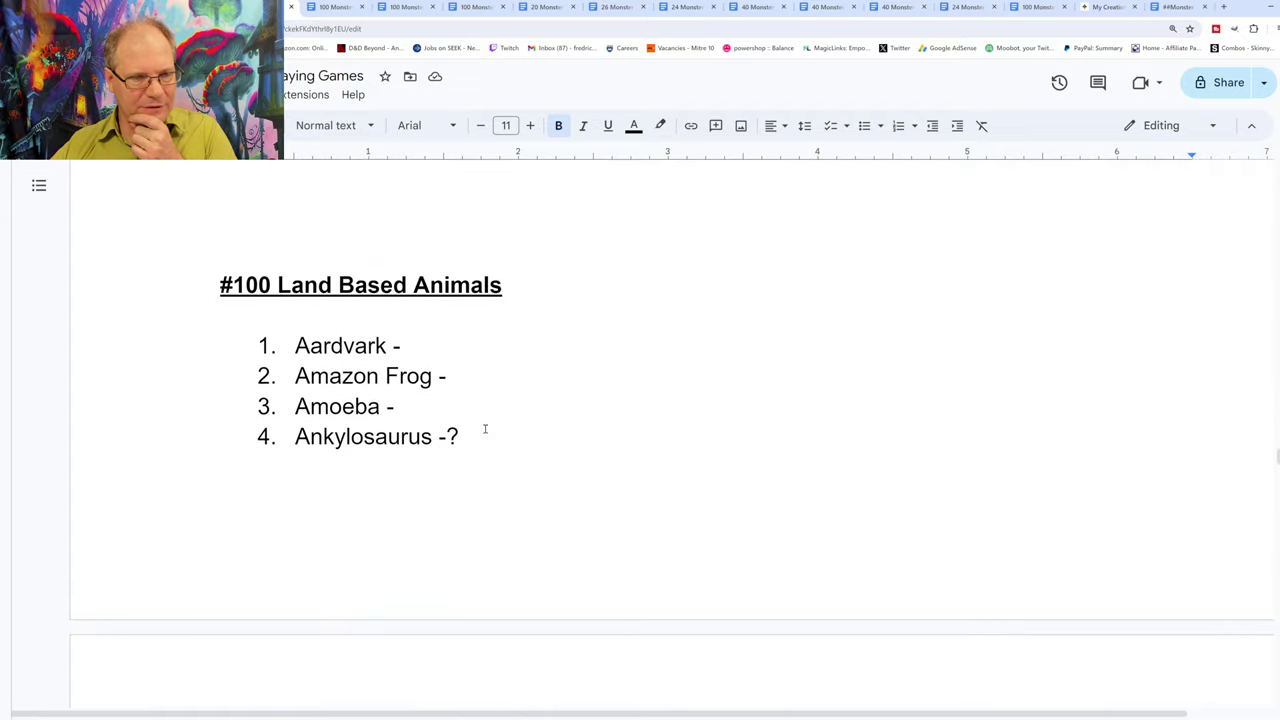
{"action": "scroll", "coordinate": [485, 429], "scroll_direction": "down", "scroll_amount": 10}
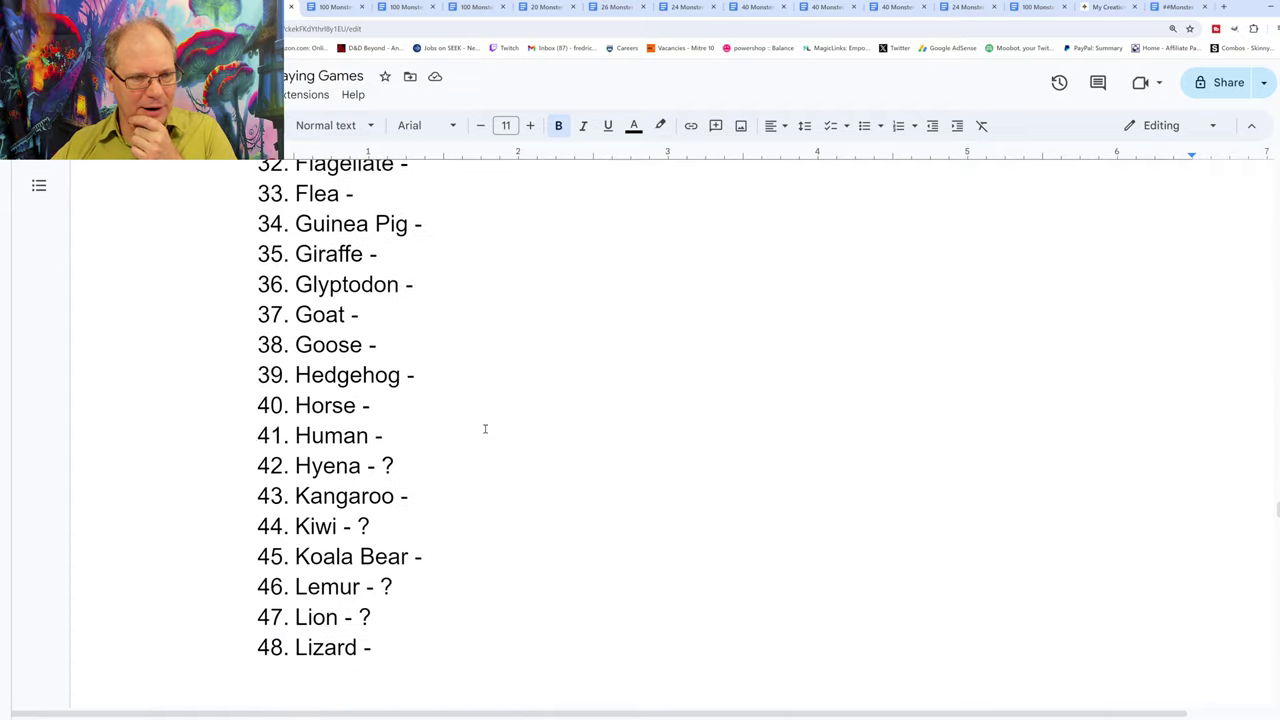
{"action": "scroll", "coordinate": [485, 429], "scroll_direction": "down", "scroll_amount": 10}
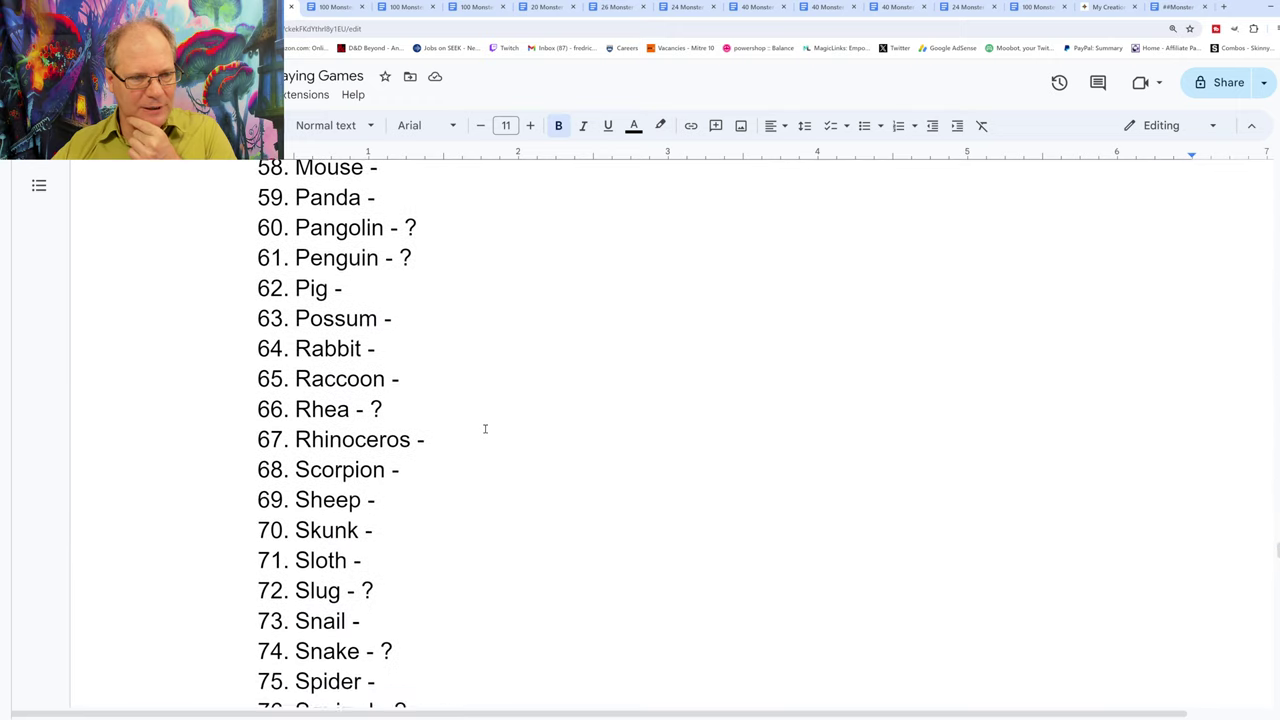
{"action": "scroll", "coordinate": [485, 427], "scroll_direction": "down", "scroll_amount": 4}
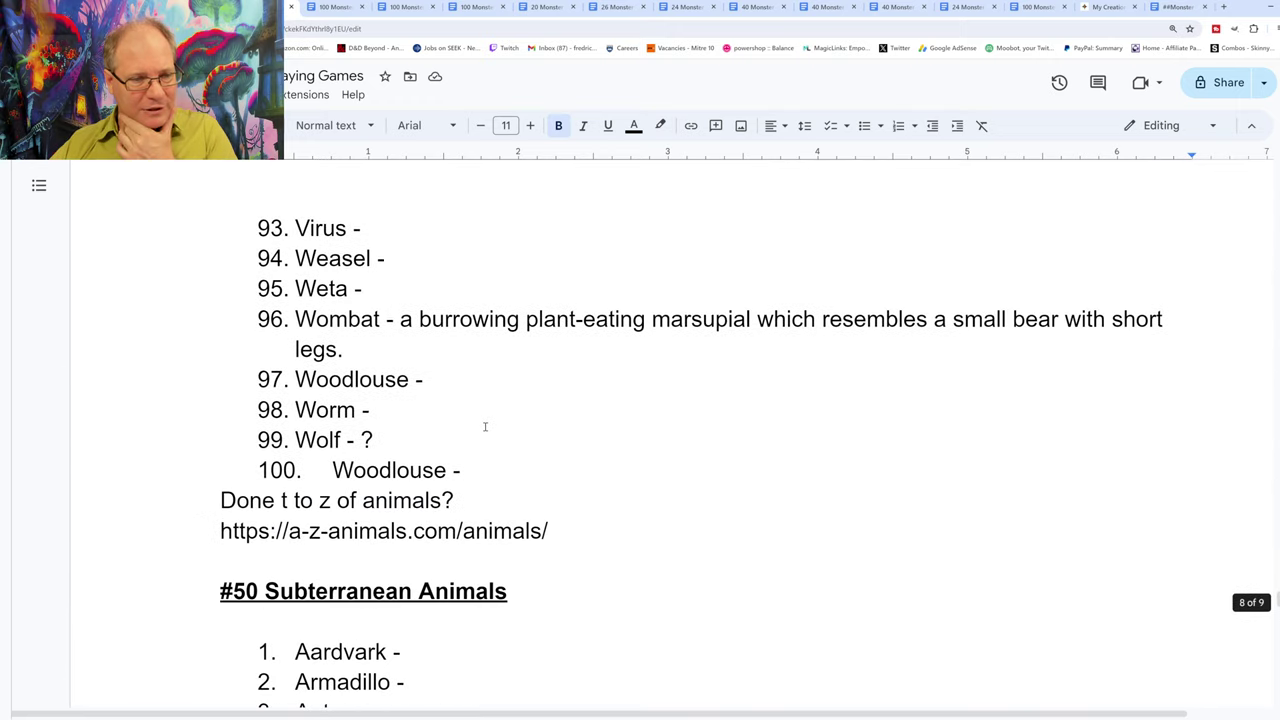
- Examine the entries of the #50 Subterranean Animals table from start to end
{"action": "scroll", "coordinate": [485, 427], "scroll_direction": "down", "scroll_amount": 4}
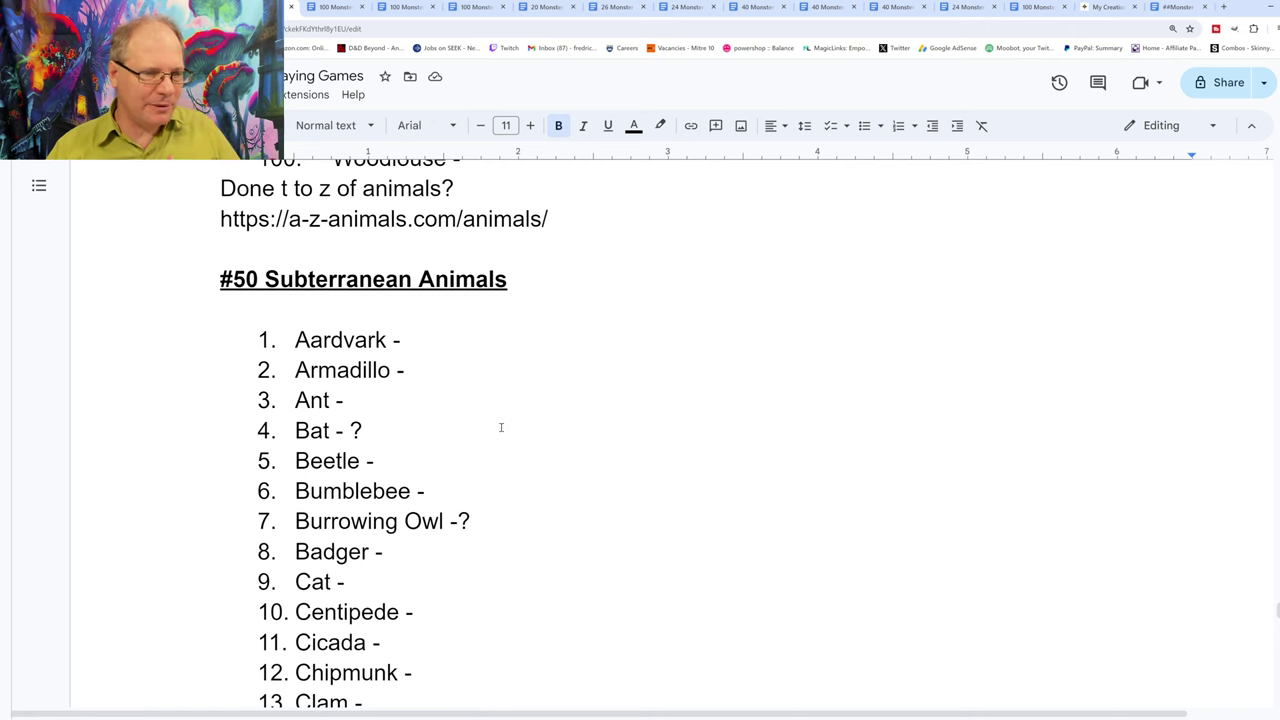
{"action": "scroll", "coordinate": [490, 427], "scroll_direction": "down", "scroll_amount": 6}
{"action": "scroll", "coordinate": [501, 427], "scroll_direction": "down", "scroll_amount": 9}
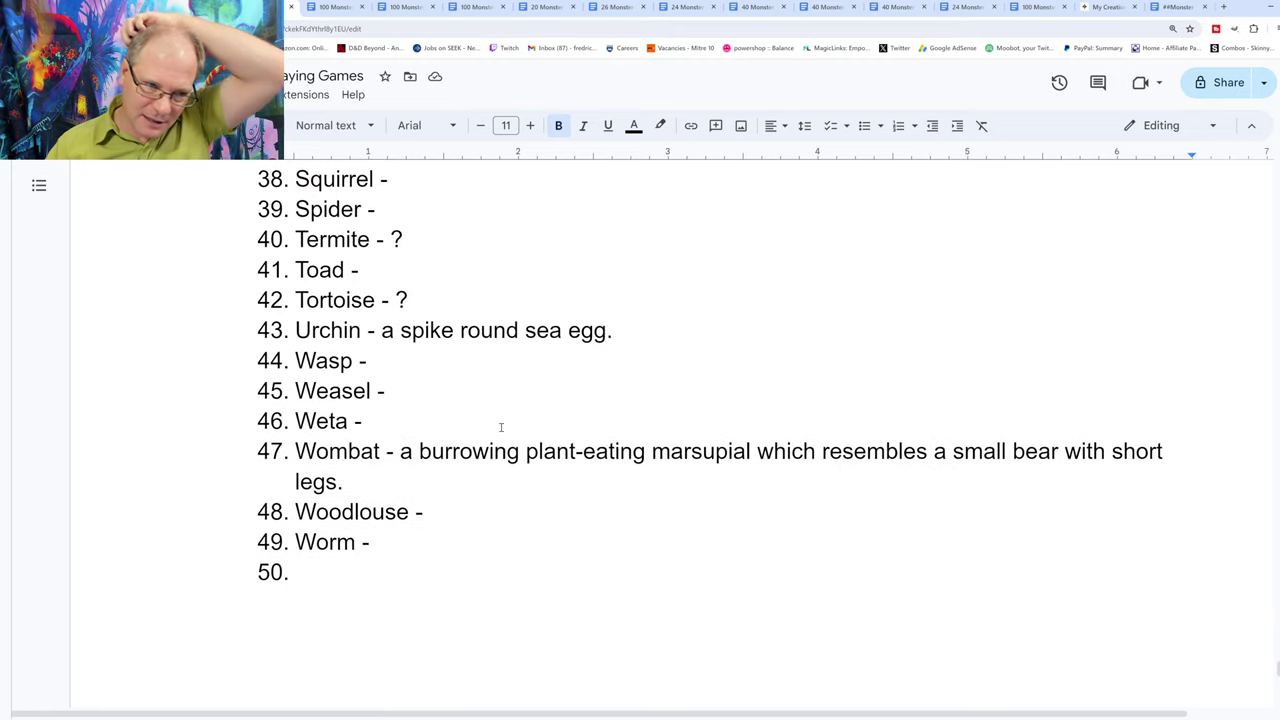
{"action": "scroll", "coordinate": [501, 427], "scroll_direction": "up", "scroll_amount": 6}
{"action": "scroll", "coordinate": [501, 427], "scroll_direction": "up", "scroll_amount": 9}
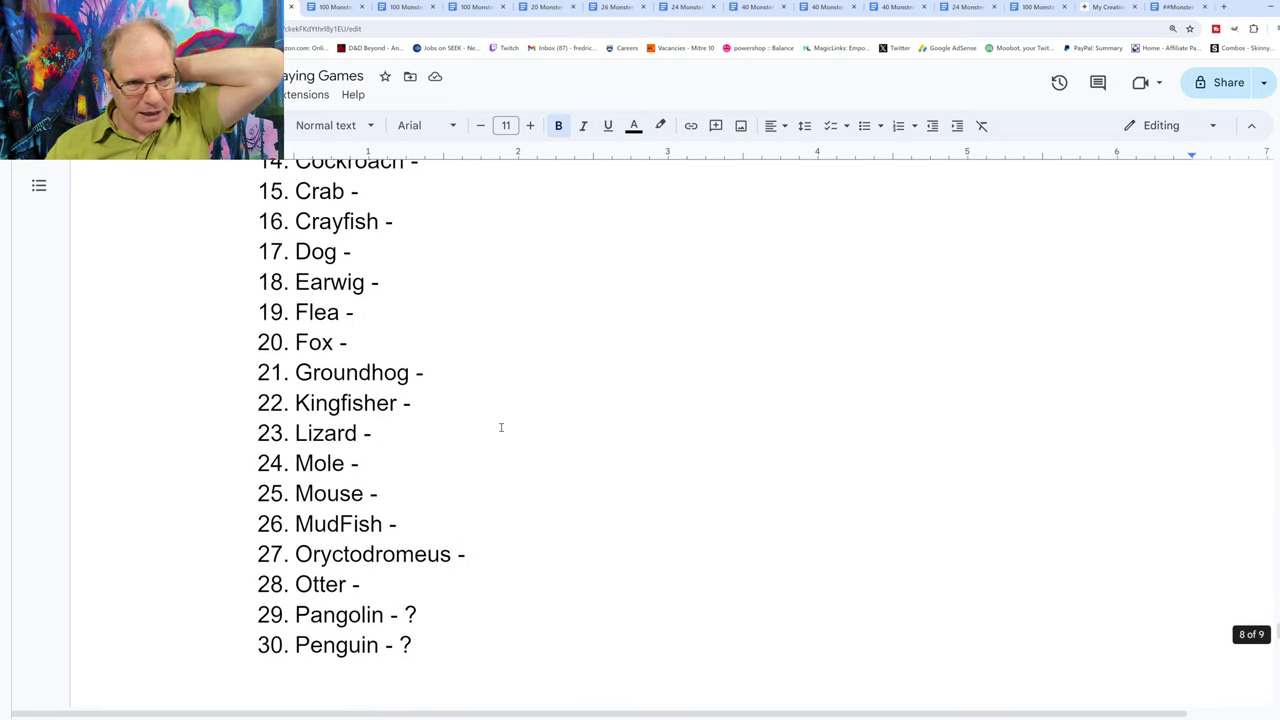
{"action": "scroll", "coordinate": [501, 427], "scroll_direction": "up", "scroll_amount": 1}
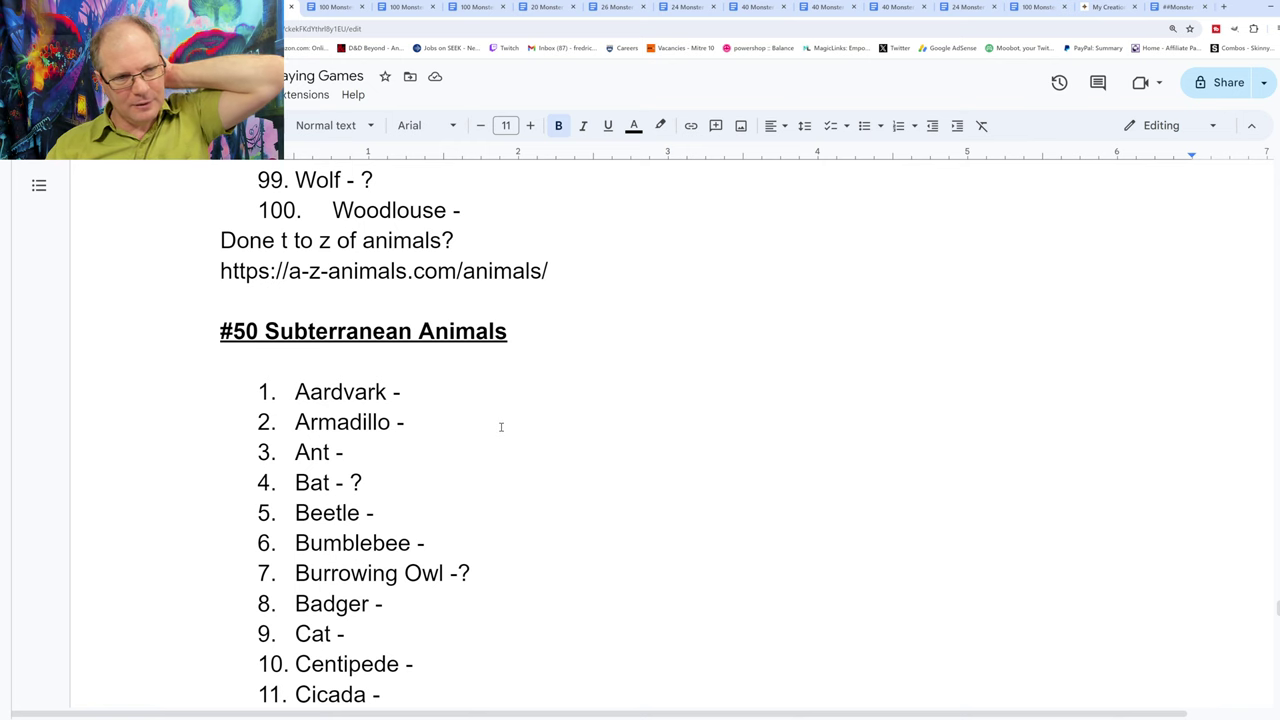
{"action": "scroll", "coordinate": [501, 427], "scroll_direction": "down", "scroll_amount": 10}
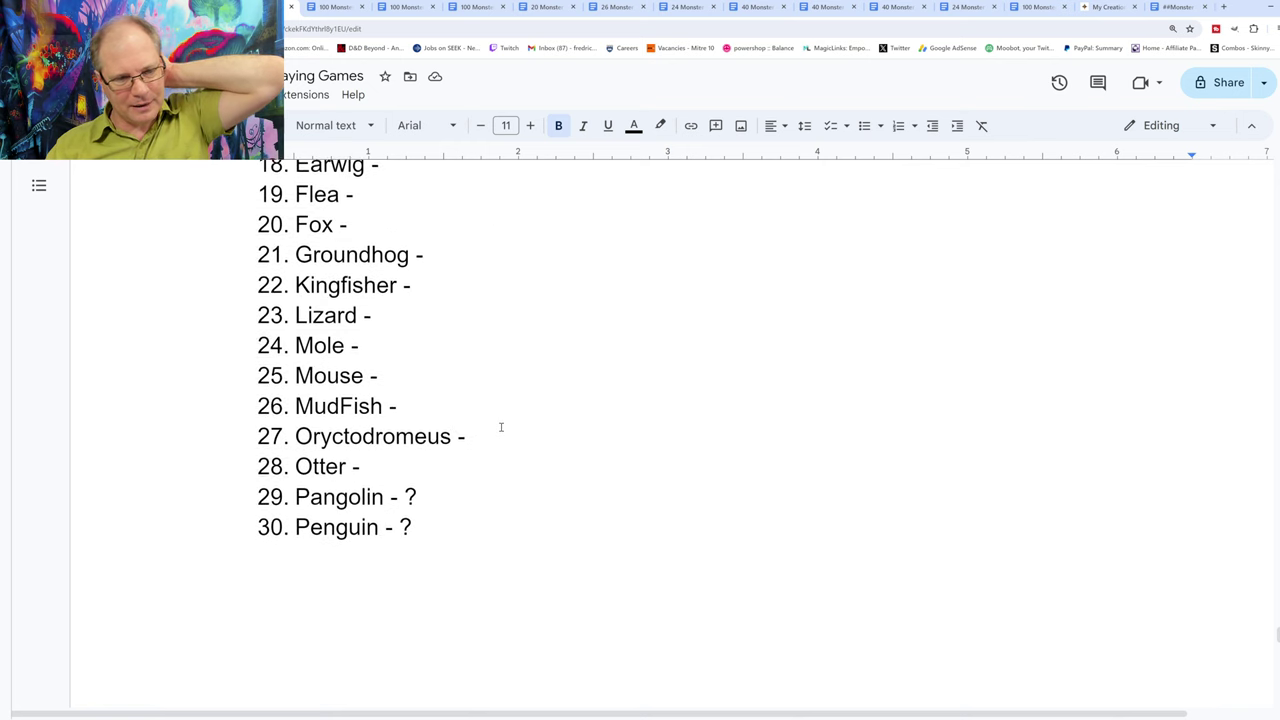
{"action": "scroll", "coordinate": [501, 427], "scroll_direction": "down", "scroll_amount": 5}
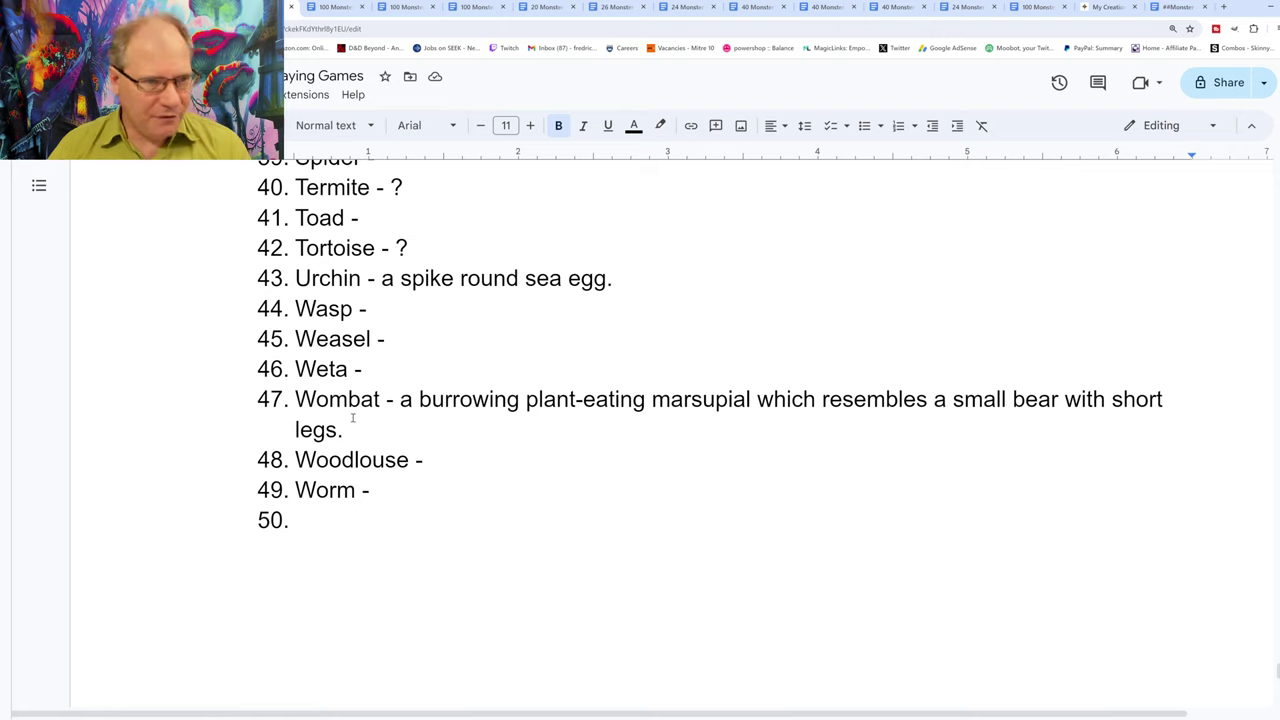
- Copy "Scorpion" from entry 35 of the subterranean table into the Head line under Monster Appearance, without formatting
{"action": "scroll", "coordinate": [352, 418], "scroll_direction": "up", "scroll_amount": 3}
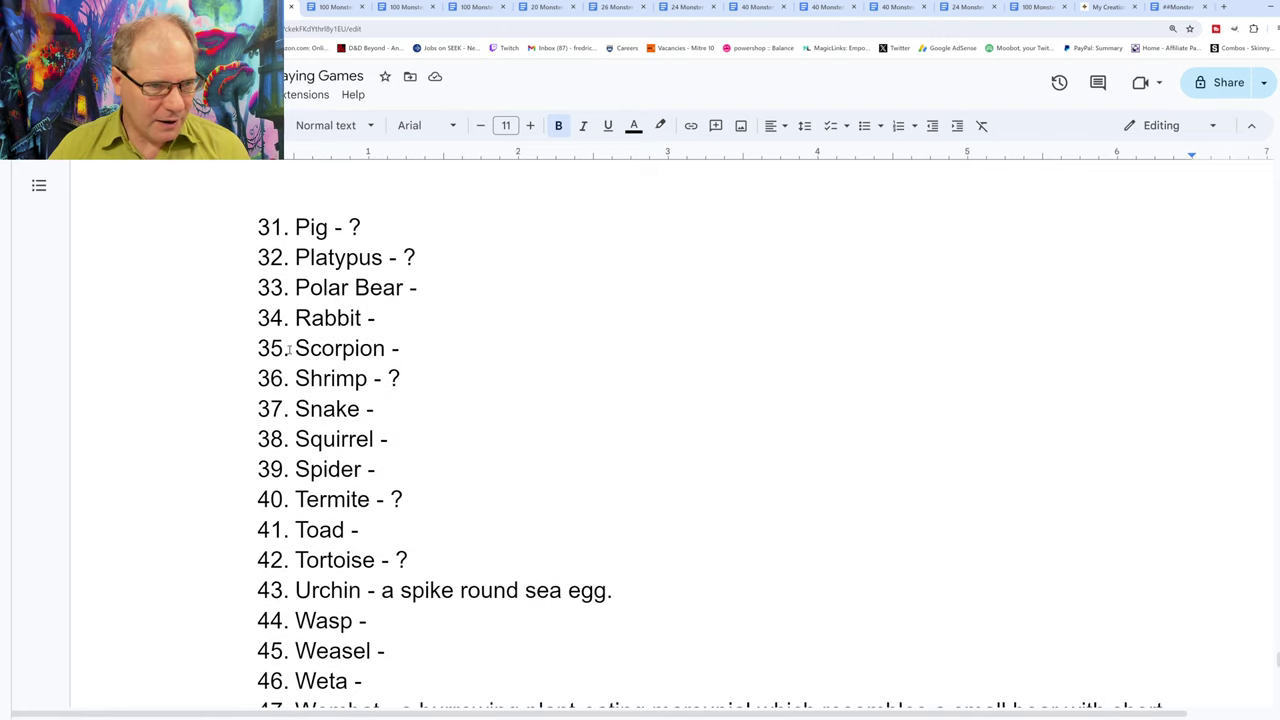
{"action": "left_click_drag", "start_coordinate": [294, 348], "coordinate": [385, 348]}
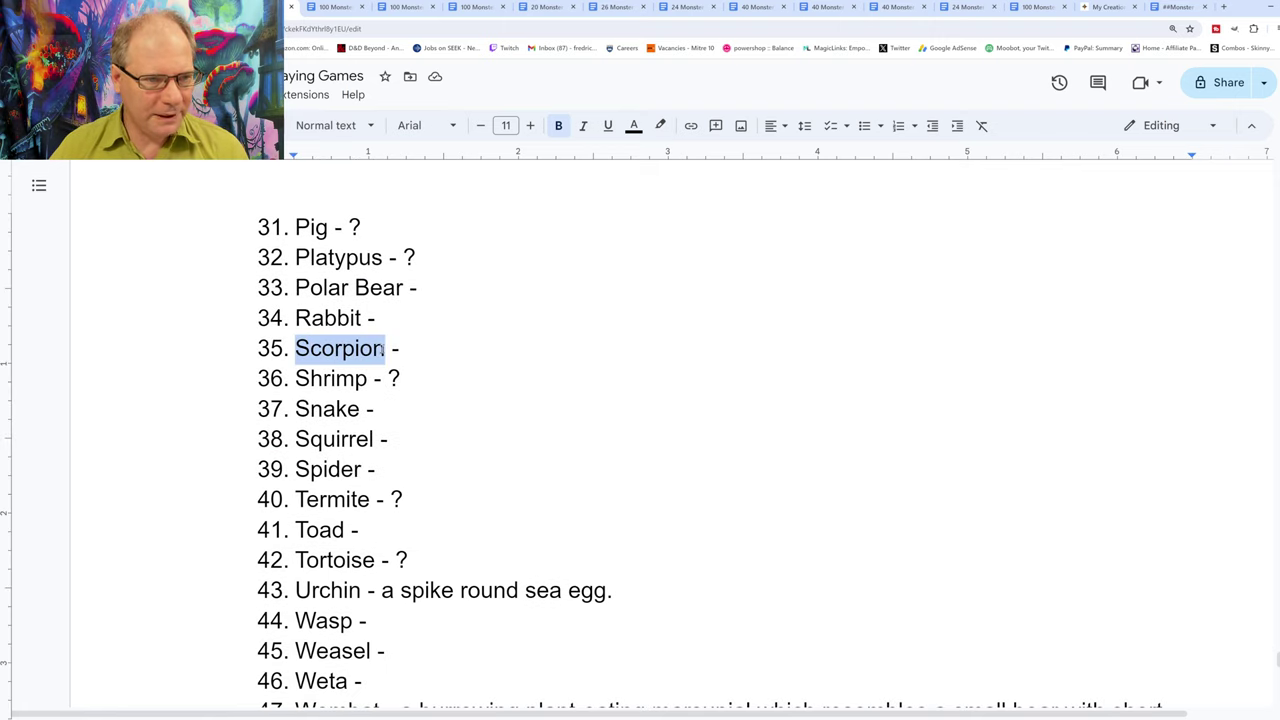
{"action": "right_click", "coordinate": [368, 348]}
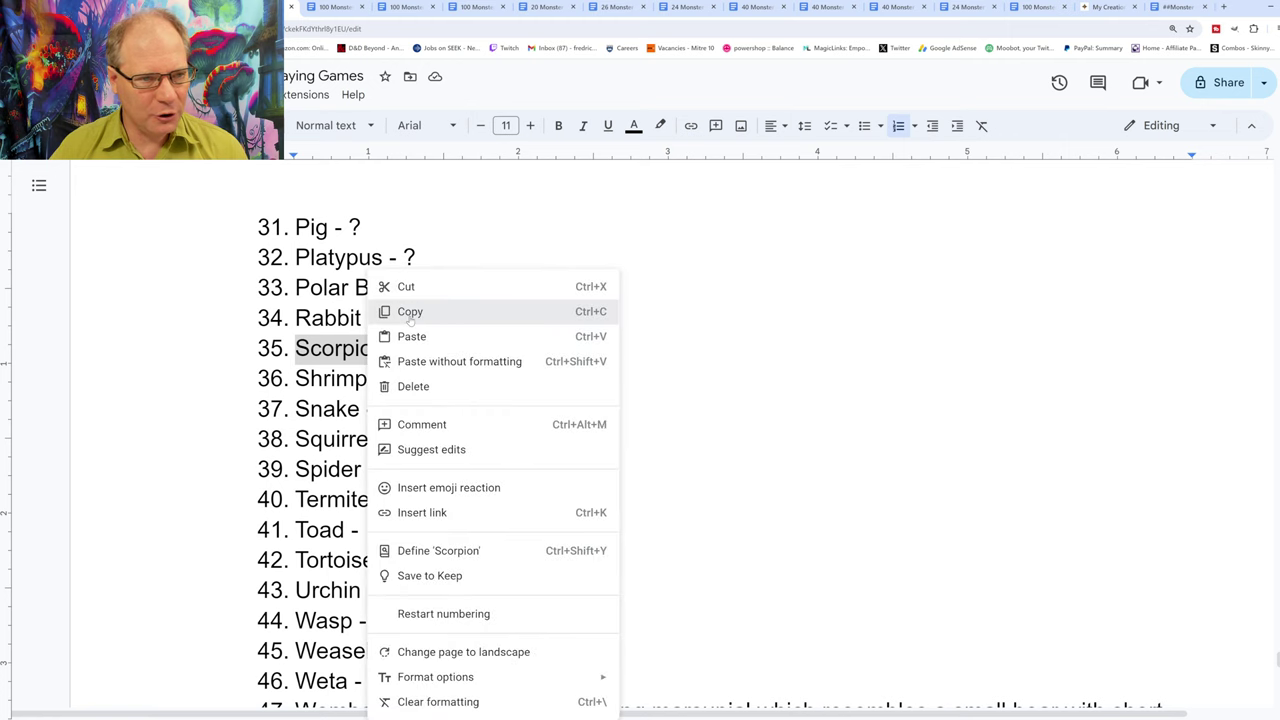
{"action": "left_click", "coordinate": [410, 312]}
{"action": "key", "text": "ctrl+Tab"}
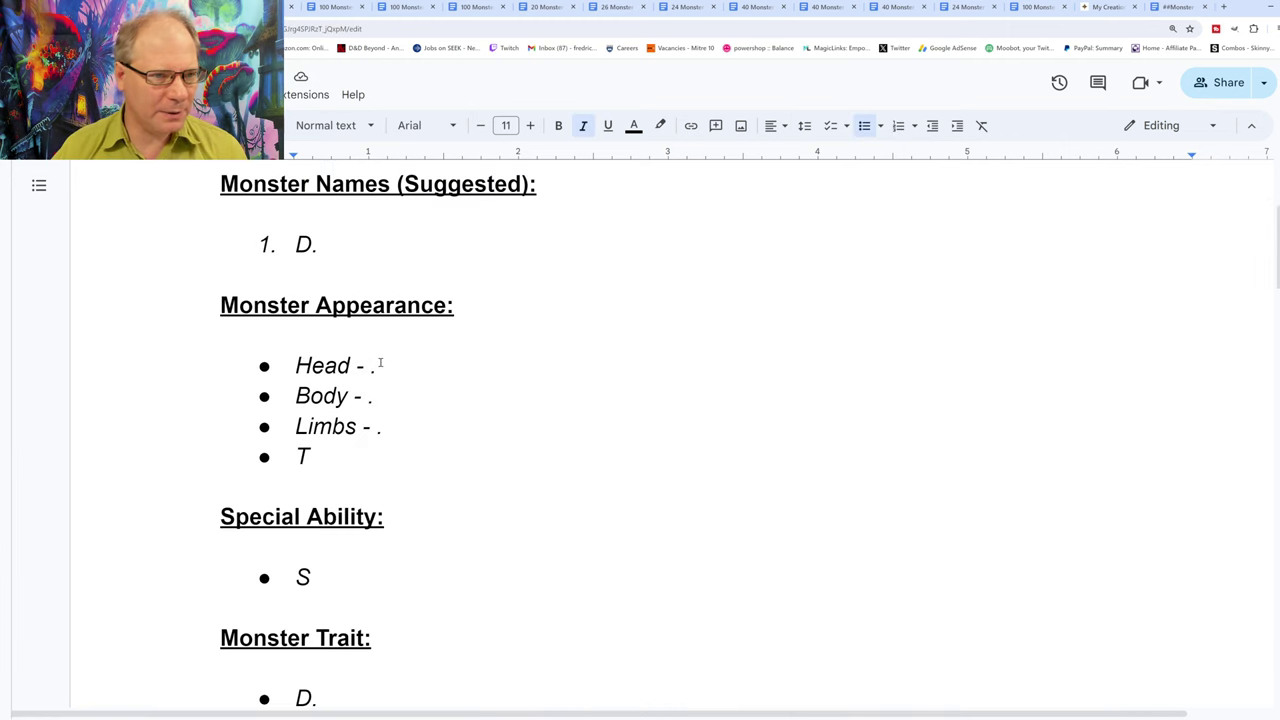
{"action": "right_click", "coordinate": [372, 366]}
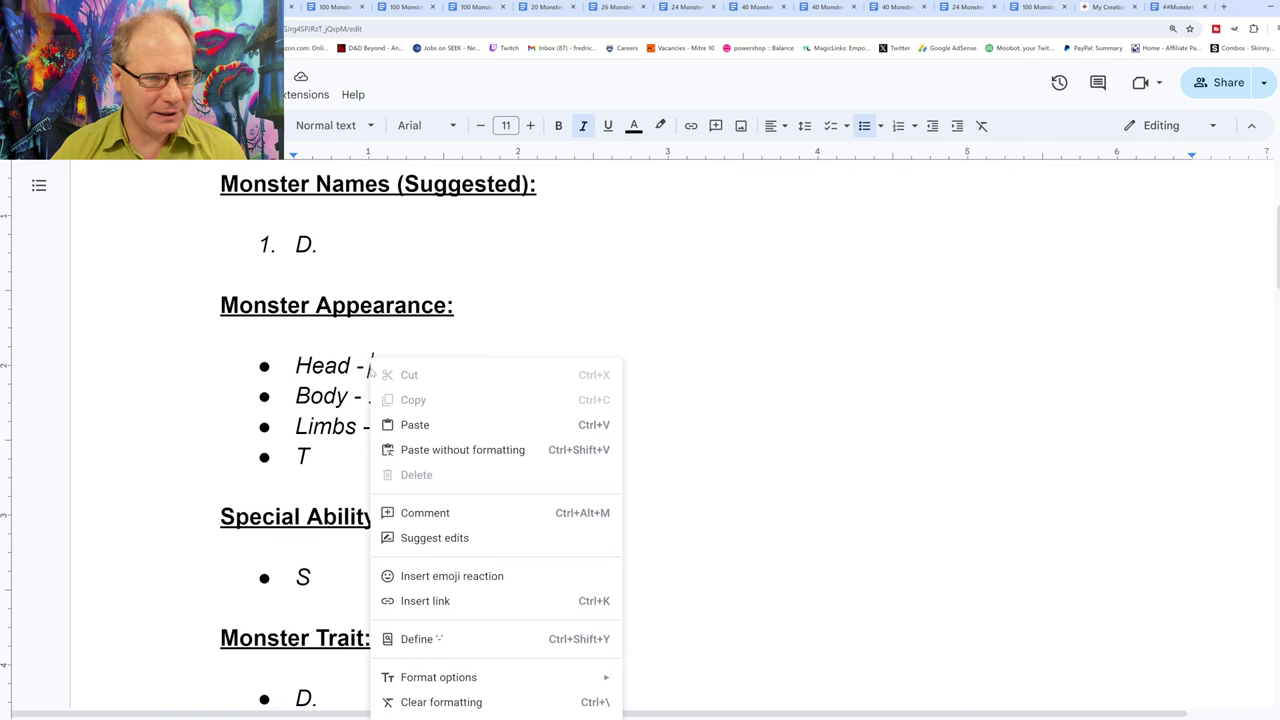
{"action": "left_click", "coordinate": [447, 450]}
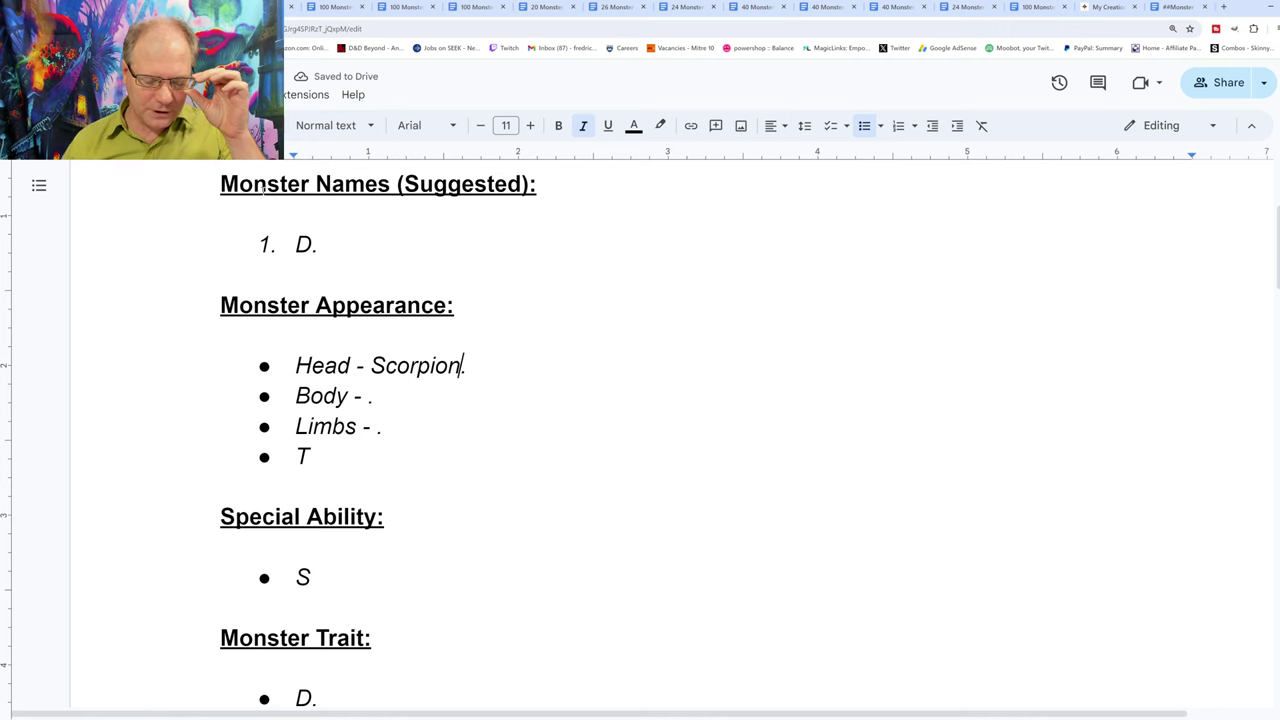
- Copy "Tortoise" from entry 42 of the subterranean table into the Body line under Monster Appearance, without formatting
{"action": "left_click", "coordinate": [275, 7]}
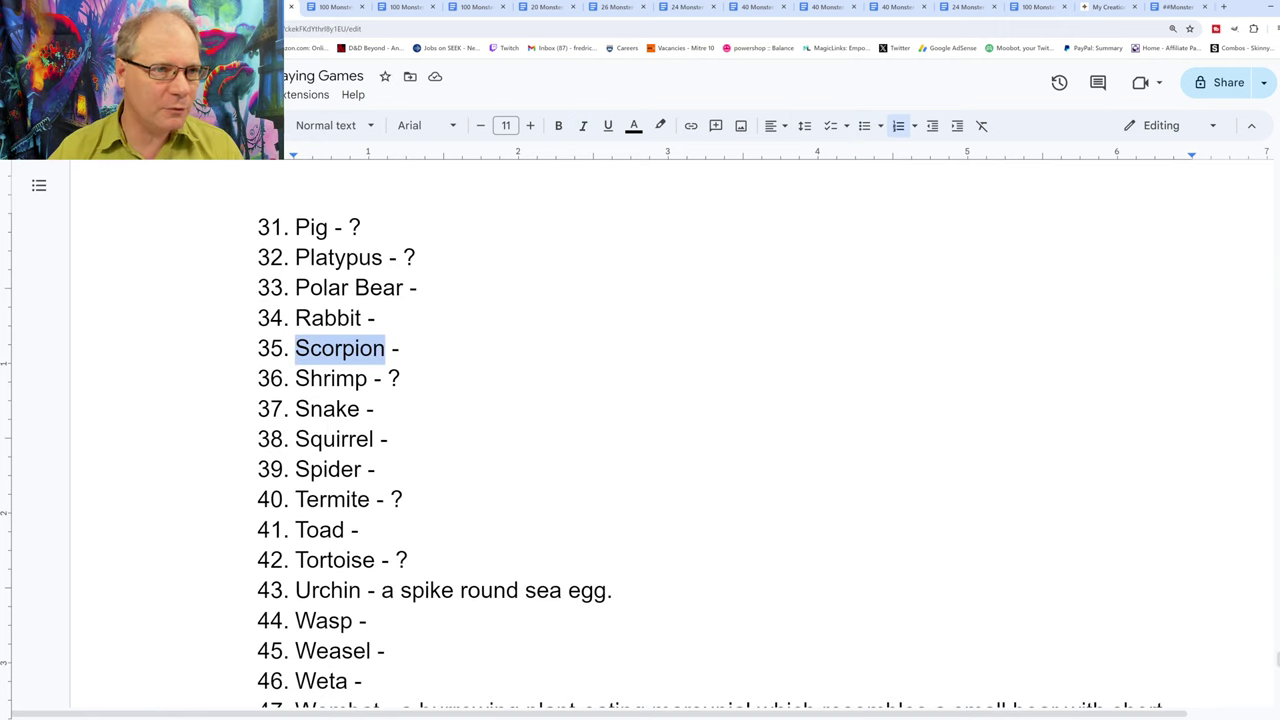
{"action": "left_click_drag", "start_coordinate": [295, 556], "coordinate": [374, 560]}
{"action": "right_click", "coordinate": [346, 562]}
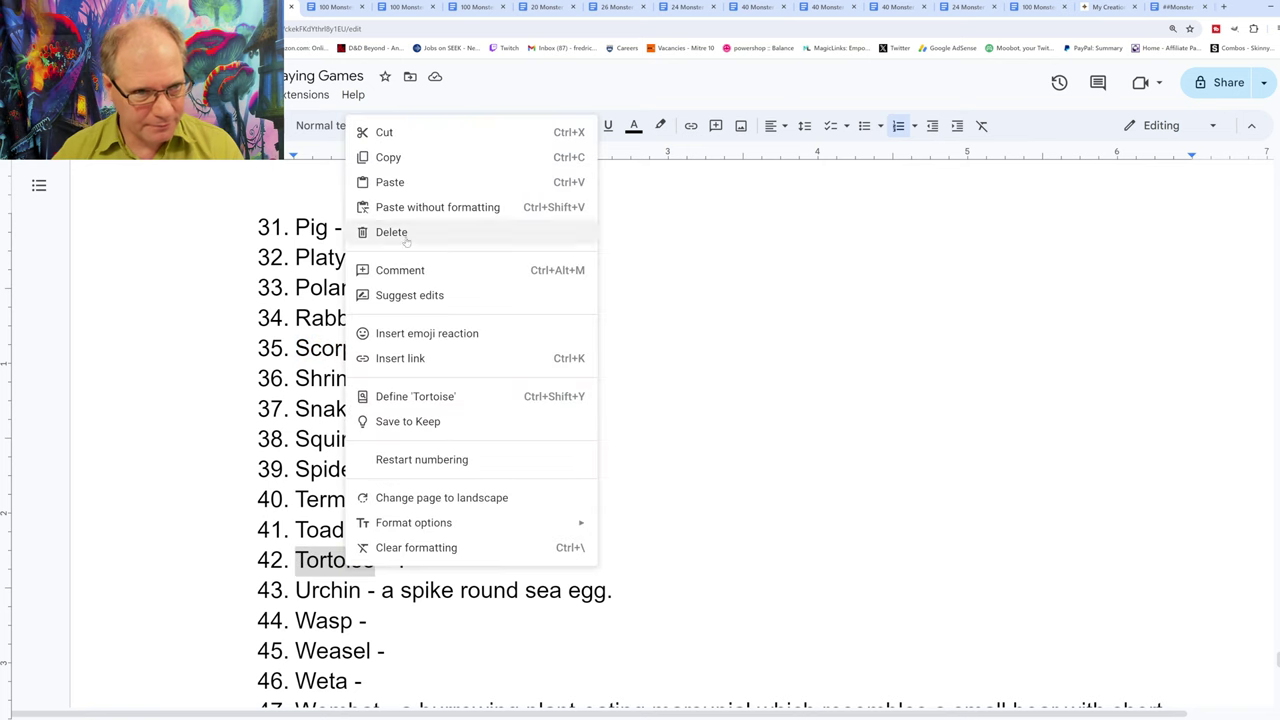
{"action": "left_click", "coordinate": [400, 162]}
{"action": "key", "text": "ctrl+Tab"}
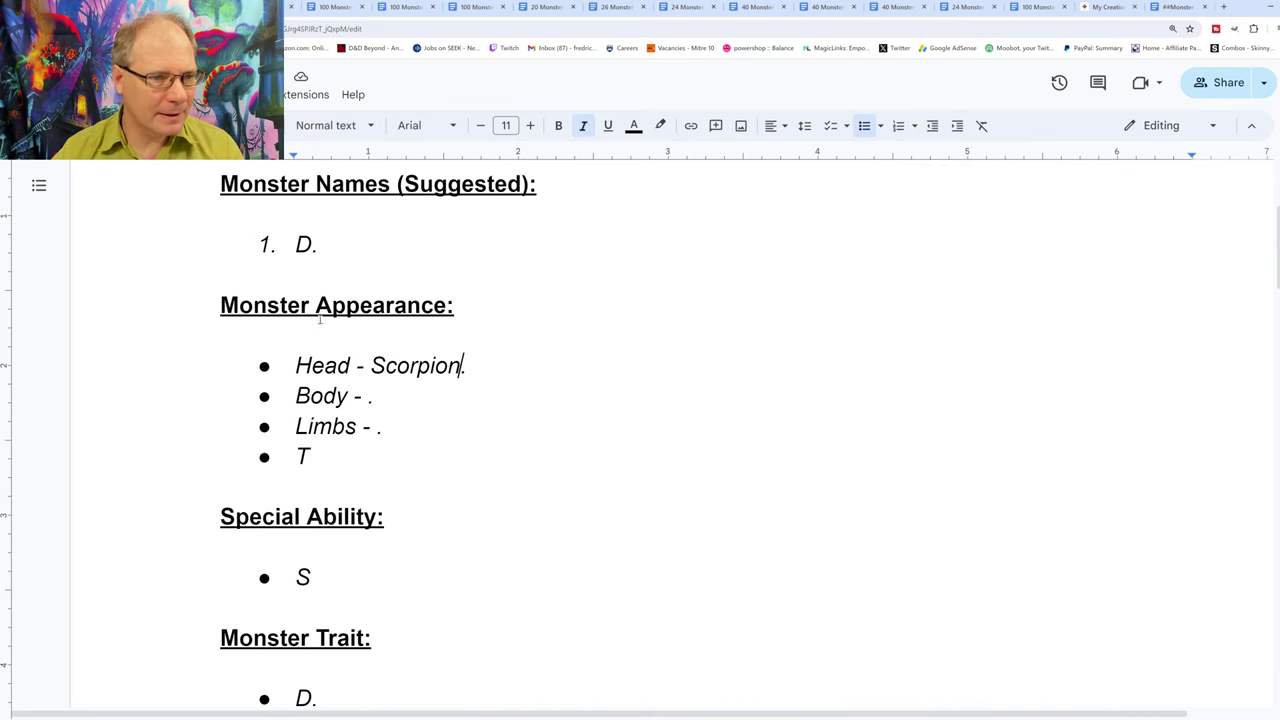
{"action": "left_click", "coordinate": [369, 398]}
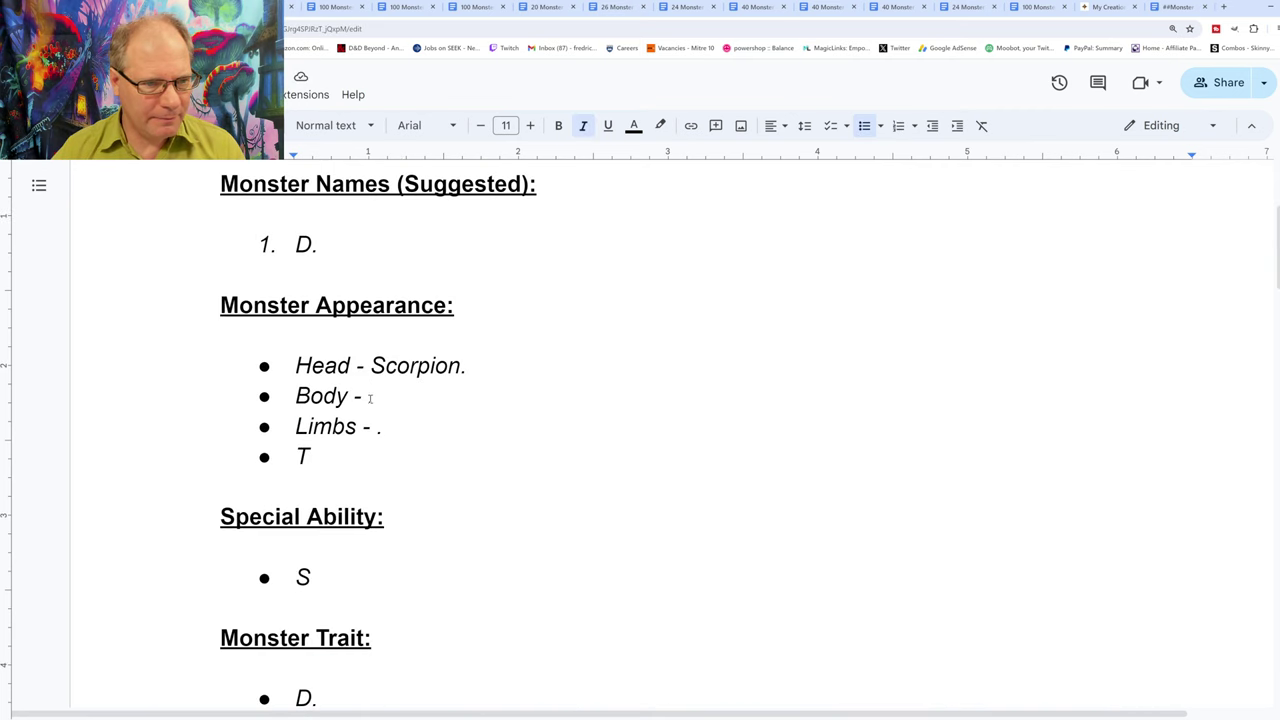
{"action": "right_click", "coordinate": [370, 398]}
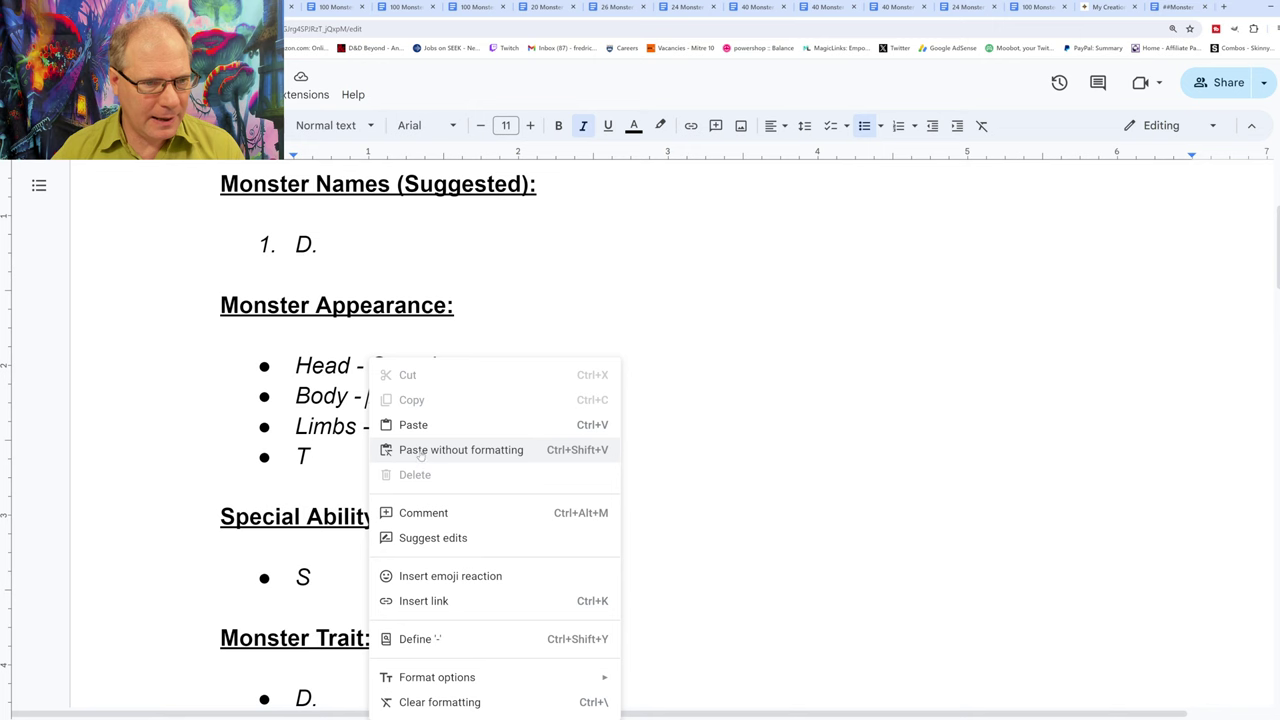
{"action": "left_click", "coordinate": [421, 452]}
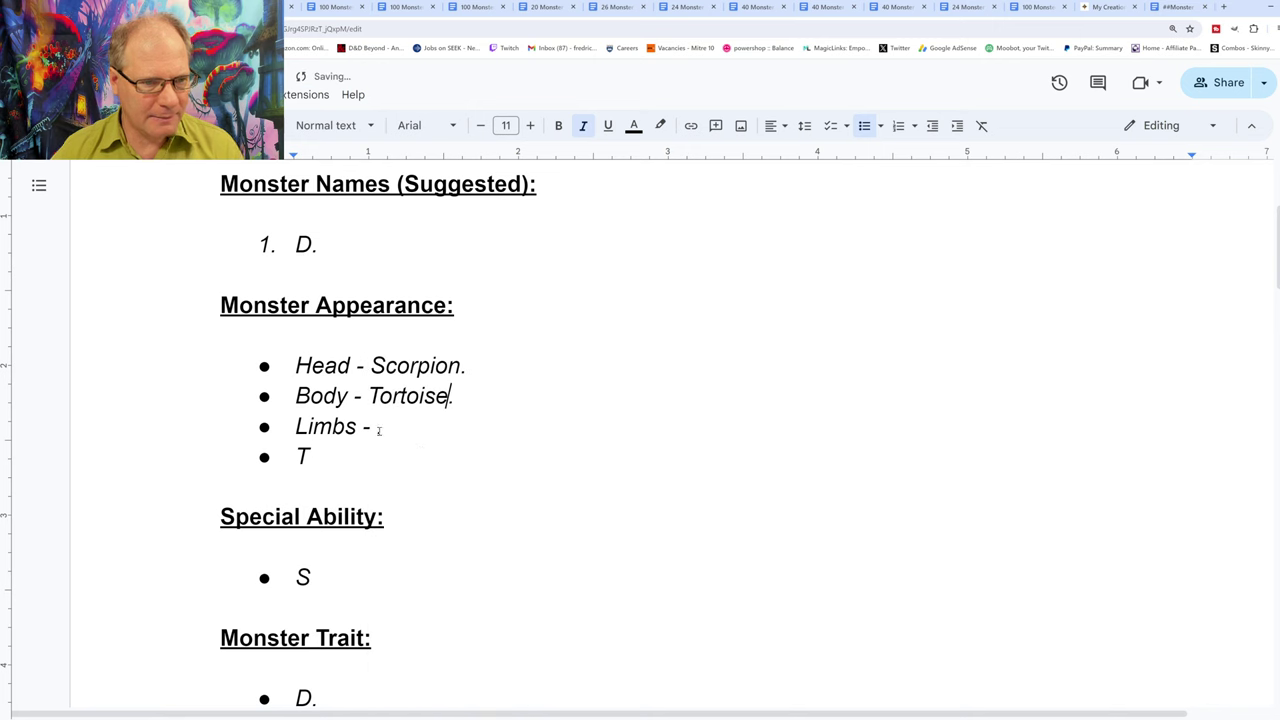
- Copy "Platypus" from entry 32 of the subterranean table into the Limbs line under Monster Appearance, without formatting
{"action": "left_click", "coordinate": [375, 428]}
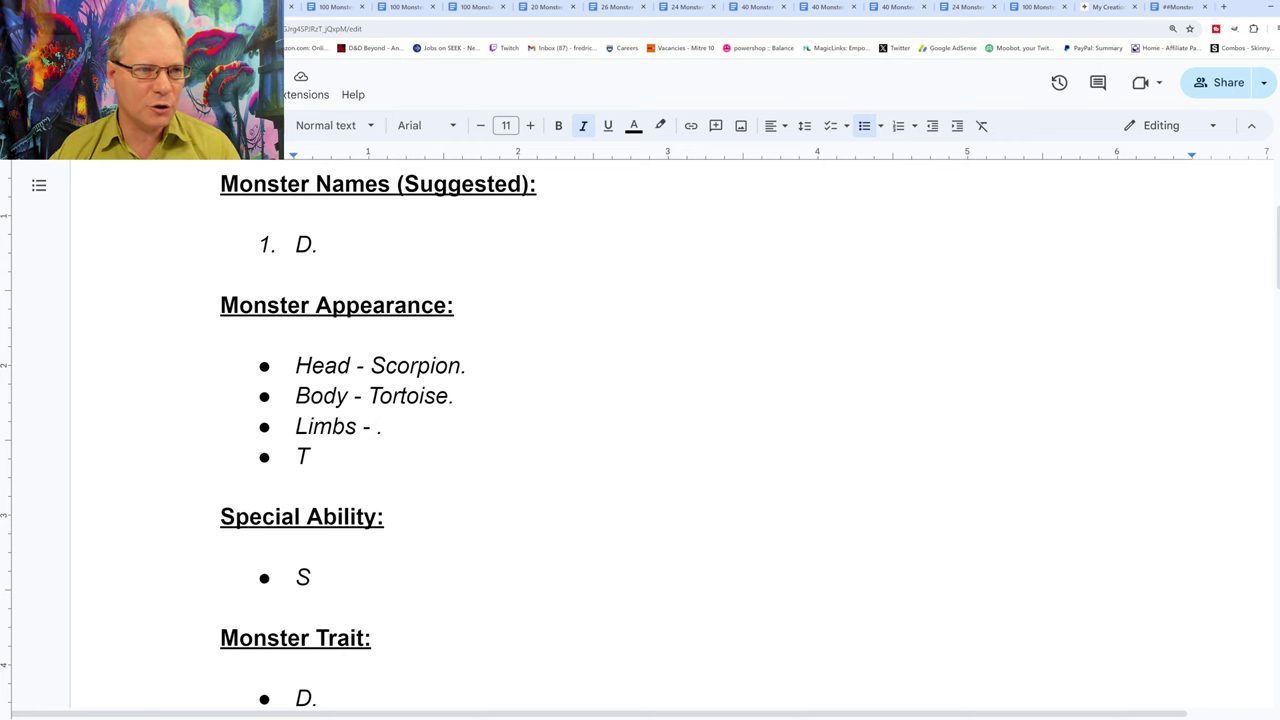
{"action": "key", "text": "ctrl+shift+Tab"}
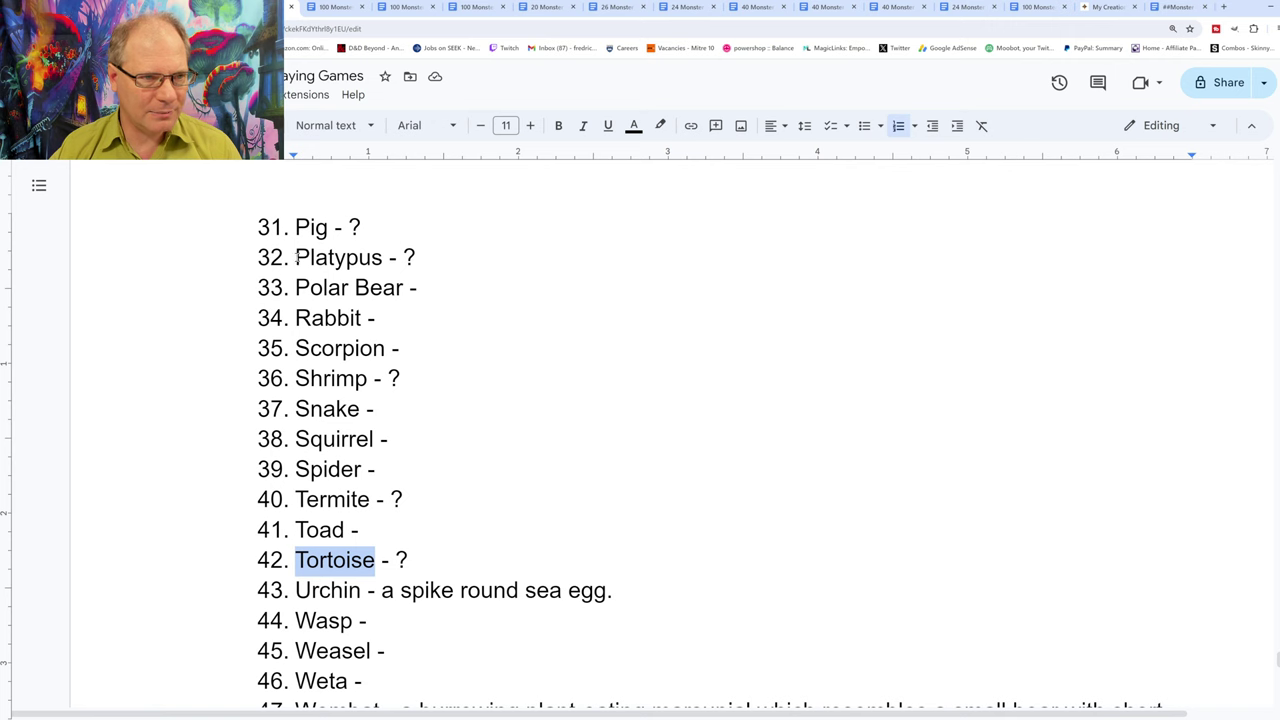
{"action": "left_click_drag", "start_coordinate": [297, 257], "coordinate": [382, 257]}
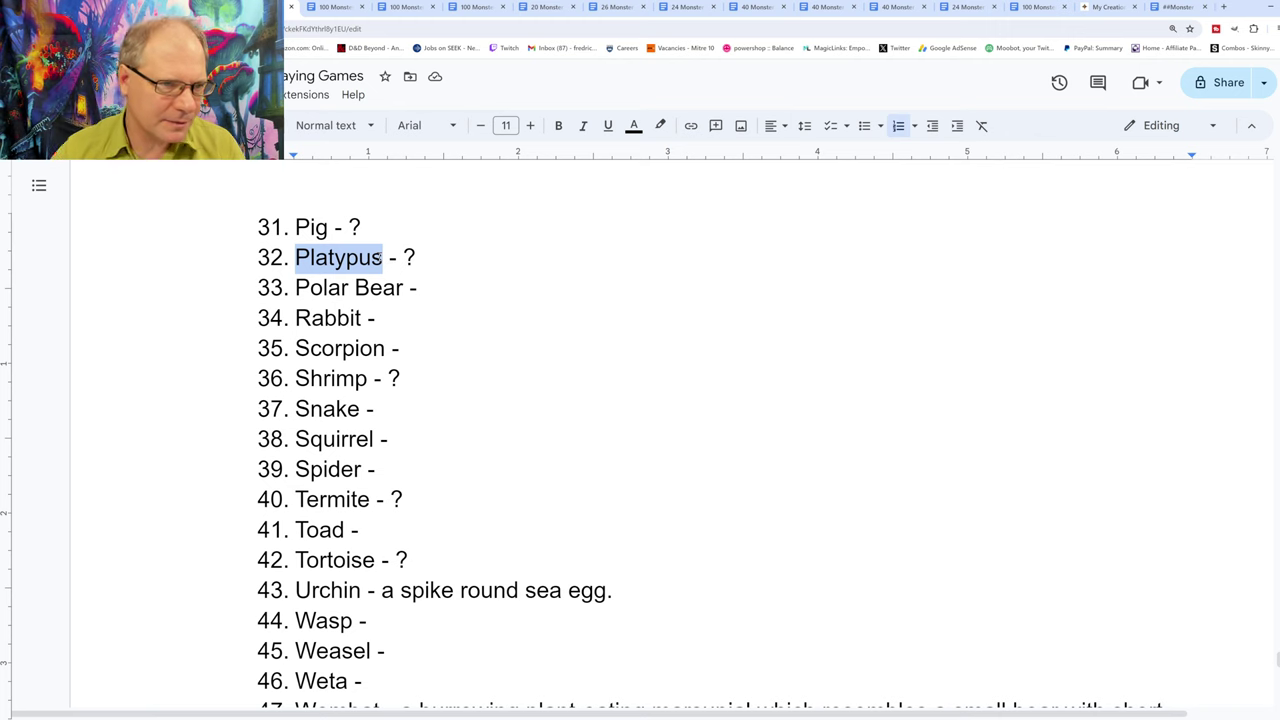
{"action": "right_click", "coordinate": [311, 261]}
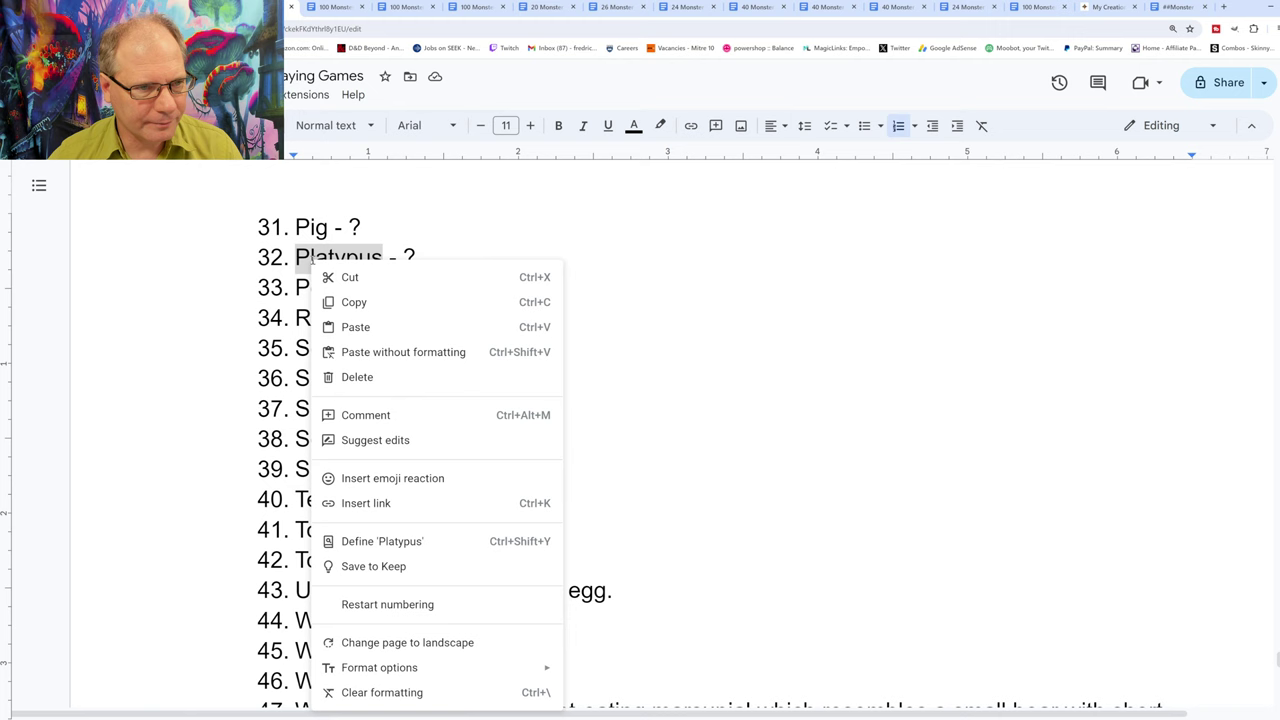
{"action": "left_click", "coordinate": [354, 302]}
{"action": "key", "text": "ctrl+Tab"}
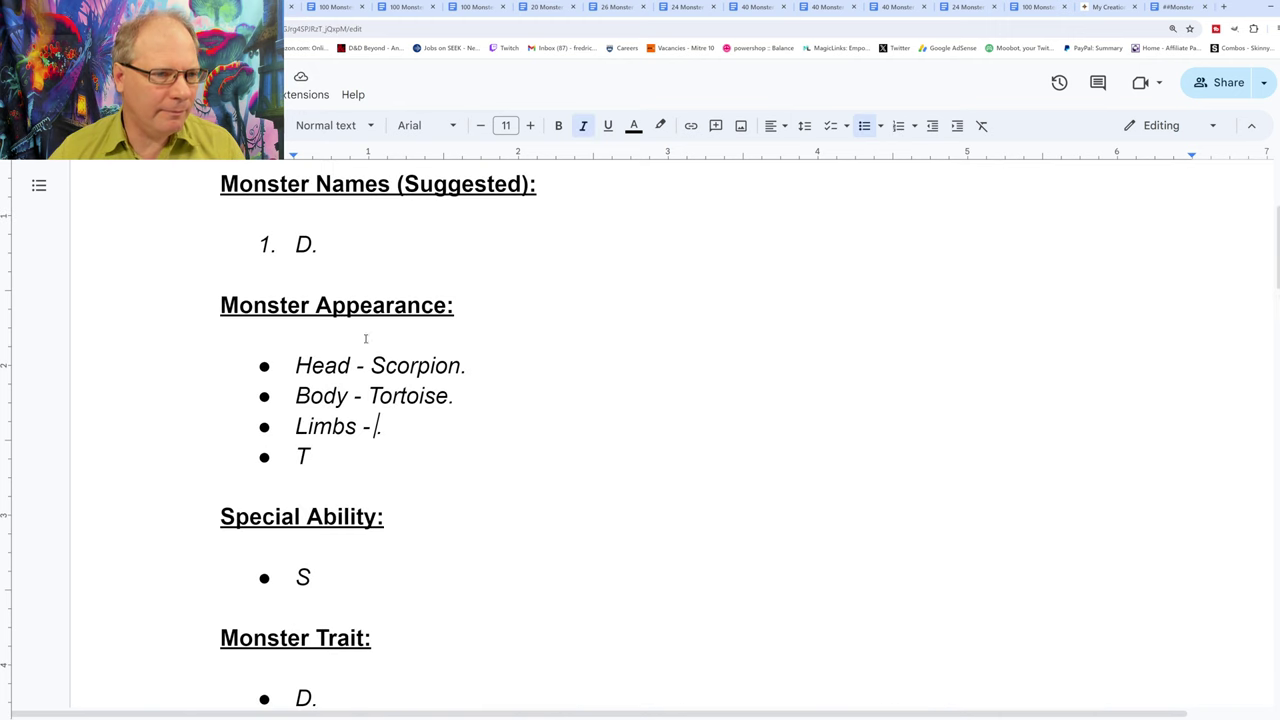
{"action": "right_click", "coordinate": [377, 428]}
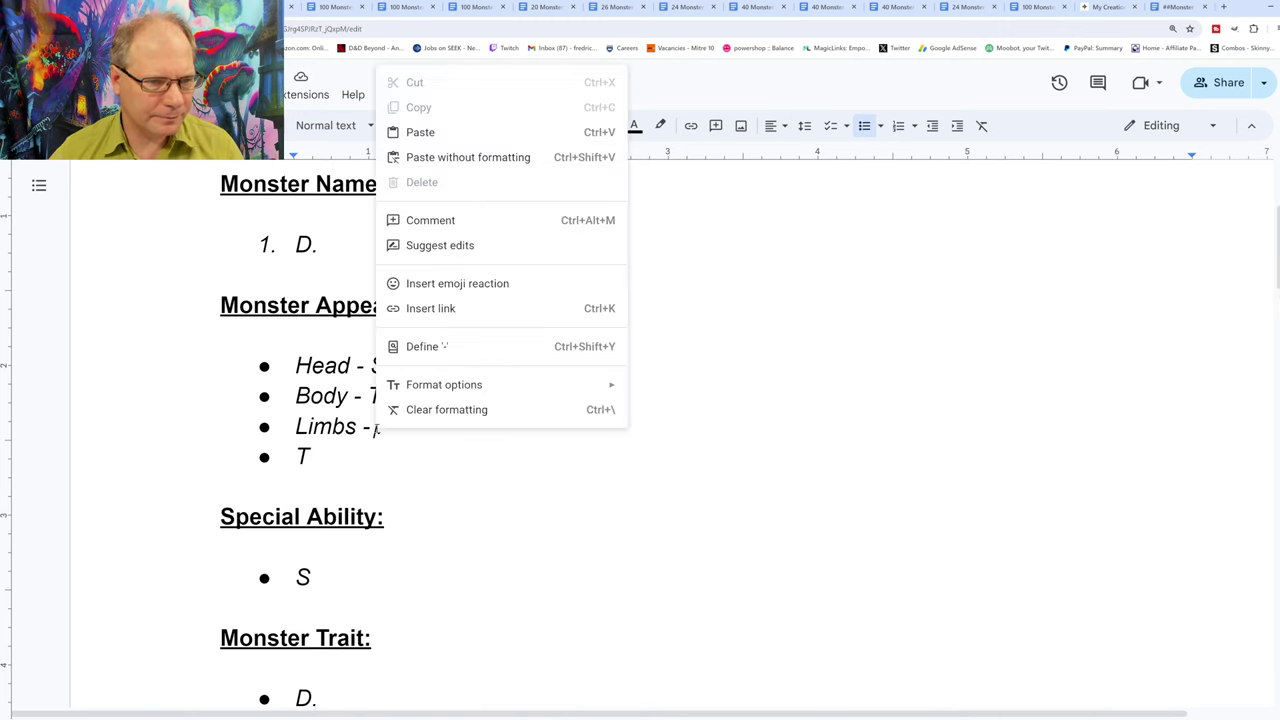
{"action": "left_click", "coordinate": [462, 158]}
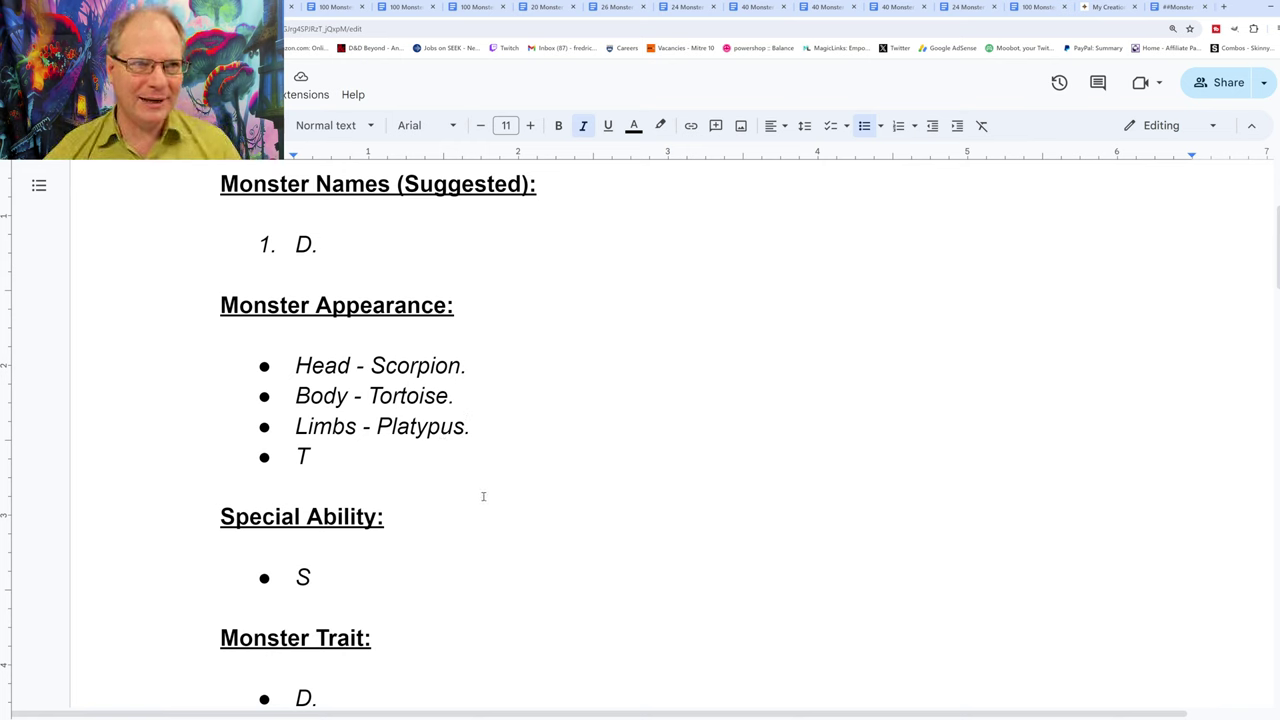
- Switch to the AI image generator's My Creations page and start a new creation of the Art type
{"action": "left_click", "coordinate": [1106, 7]}
{"action": "mouse_move", "coordinate": [421, 358]}
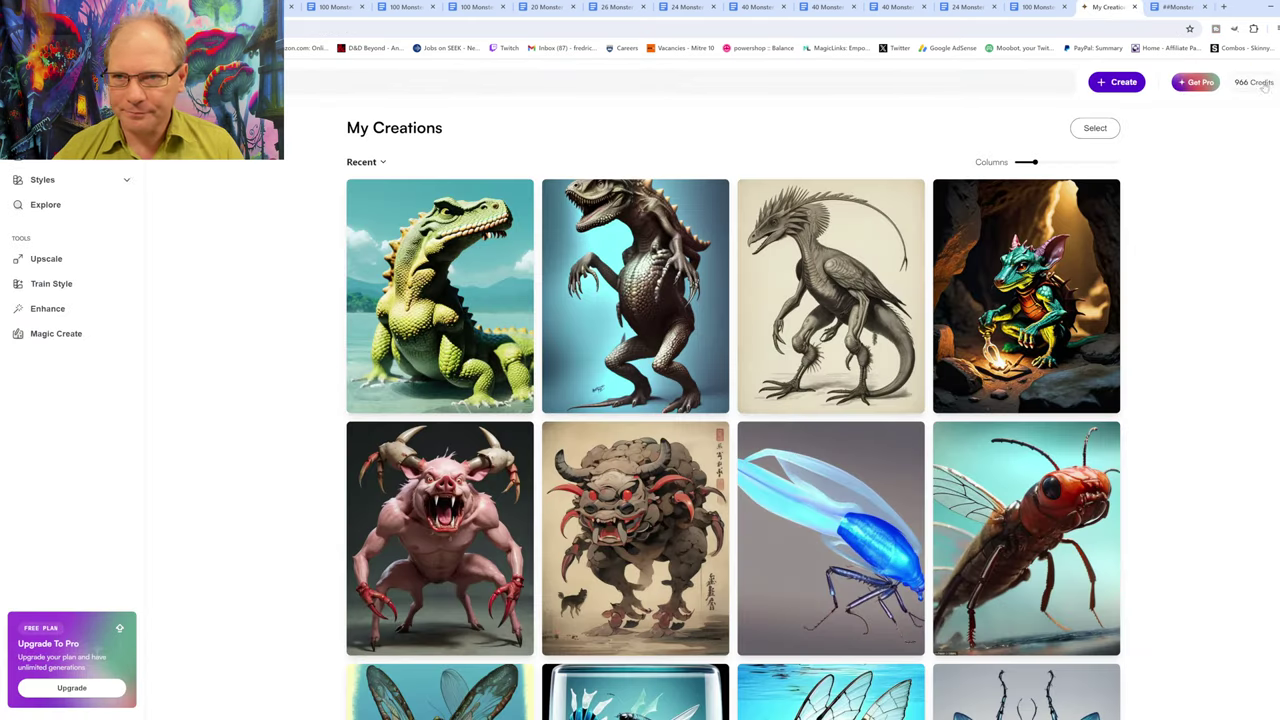
{"action": "left_click", "coordinate": [1122, 88]}
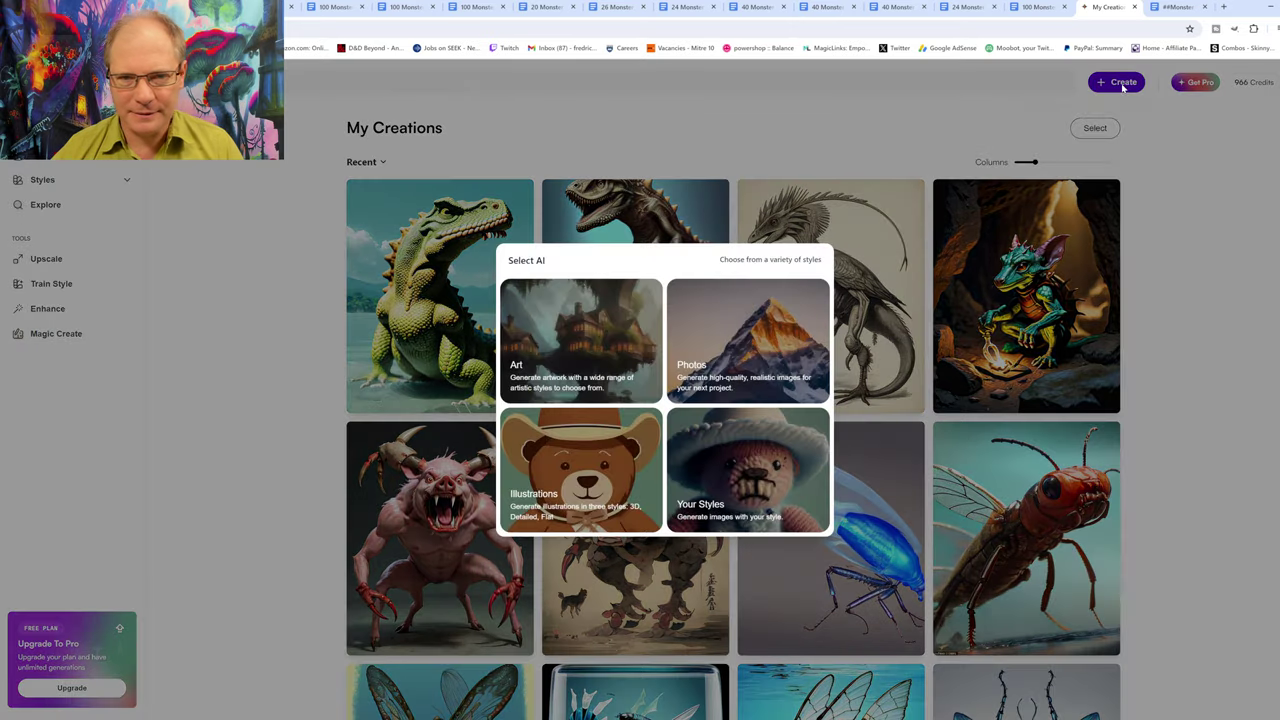
{"action": "left_click", "coordinate": [577, 347]}
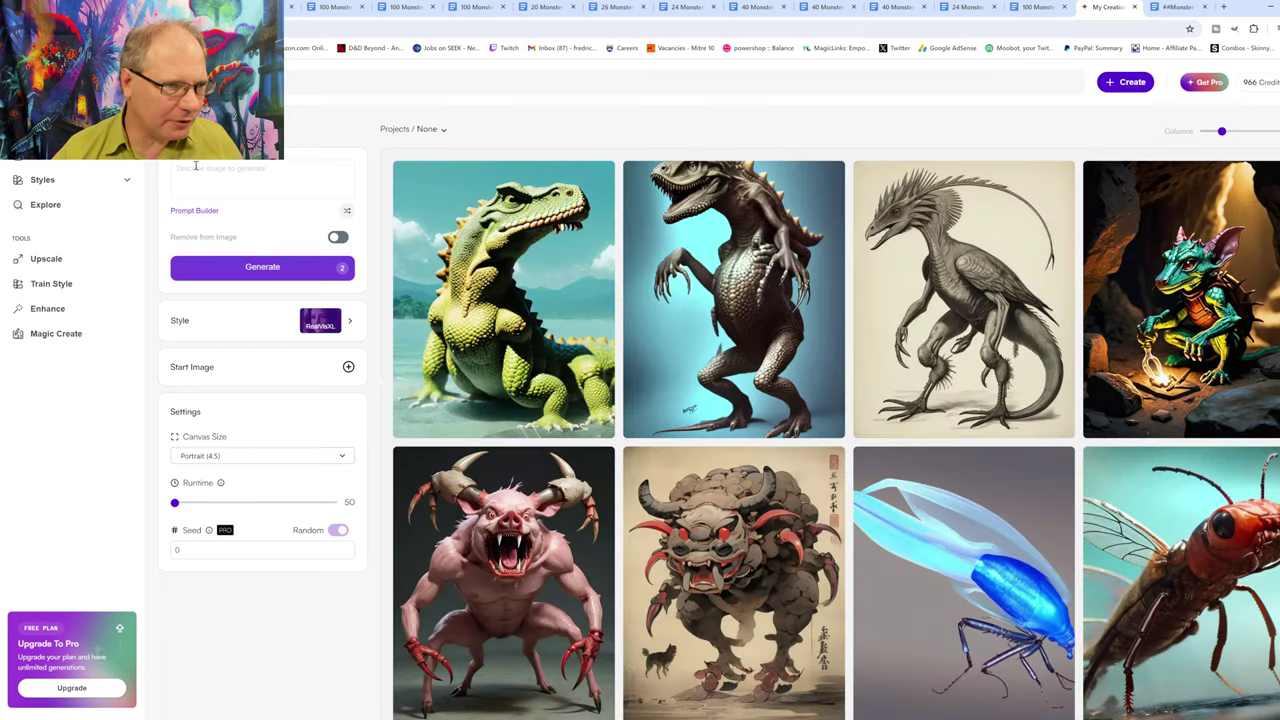
- Copy "Tortoise" from the Body line and use it in the image prompt "Draw a Tortoise with a Scorpion Head."
{"action": "key", "text": "ctrl+Tab"}
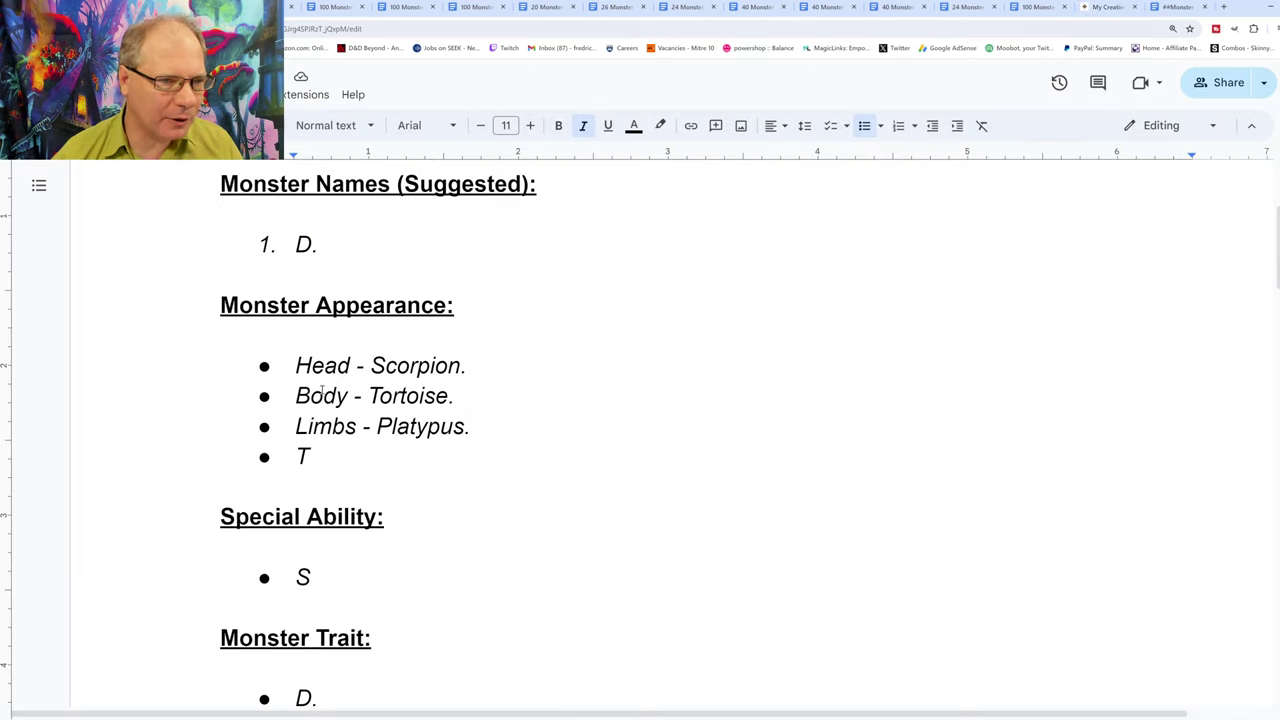
{"action": "left_click_drag", "start_coordinate": [369, 397], "coordinate": [448, 397]}
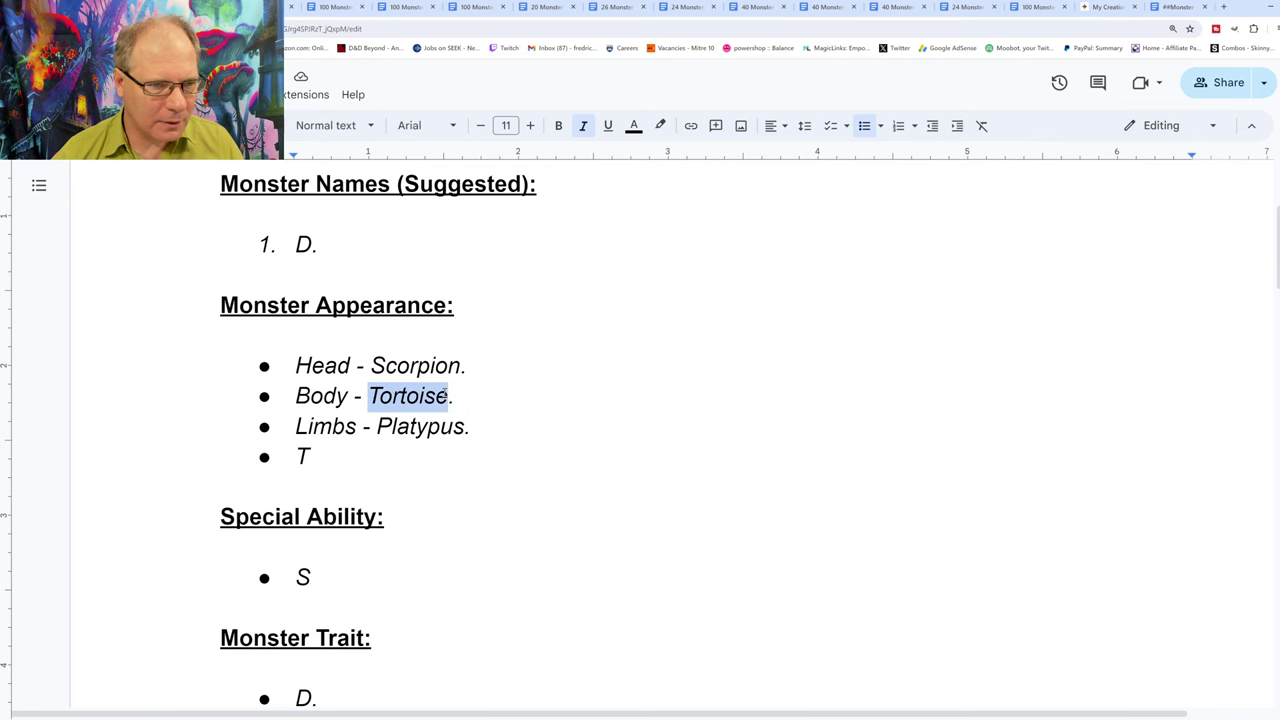
{"action": "right_click", "coordinate": [432, 398]}
{"action": "left_click", "coordinate": [473, 350]}
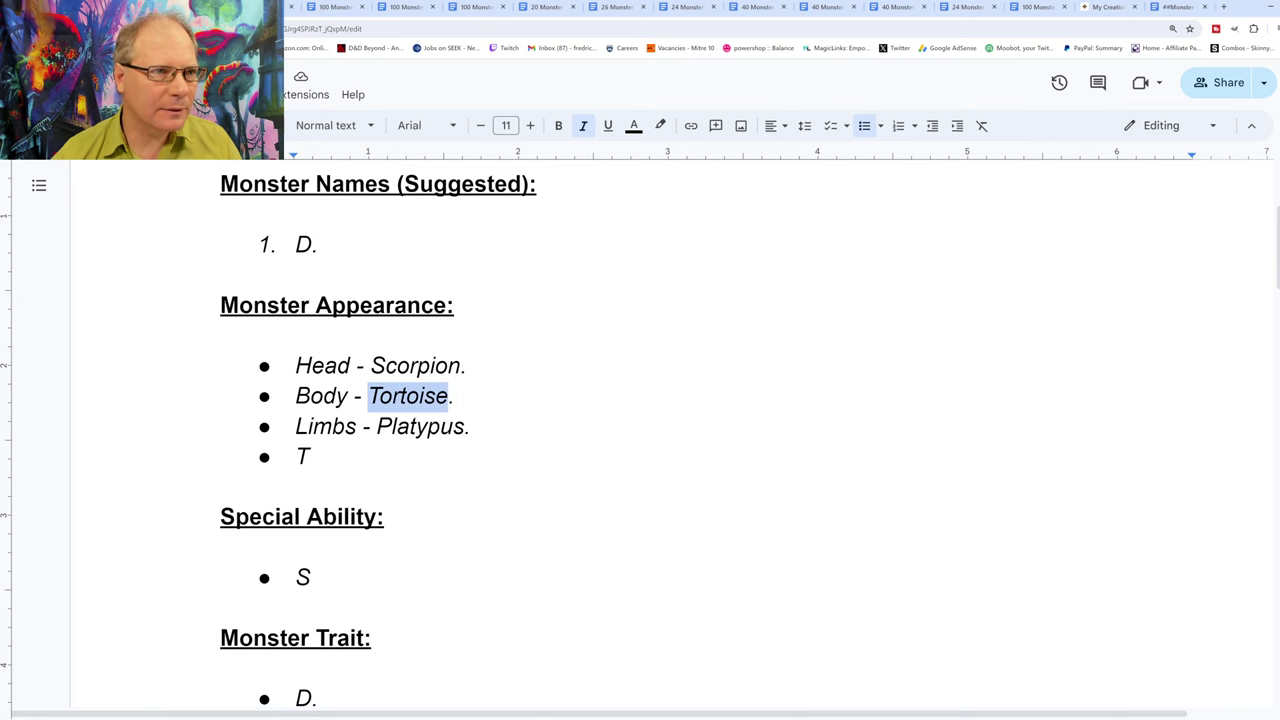
{"action": "key", "text": "ctrl+Tab"}
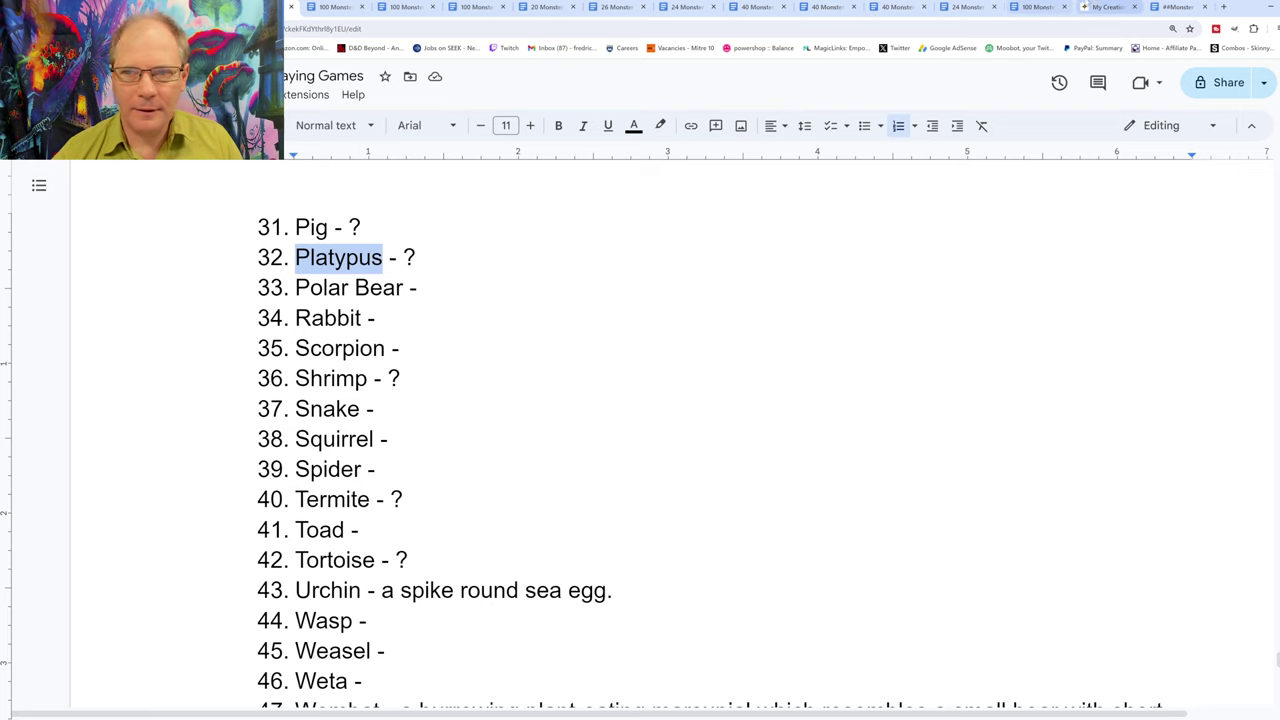
{"action": "left_click", "coordinate": [1105, 7]}
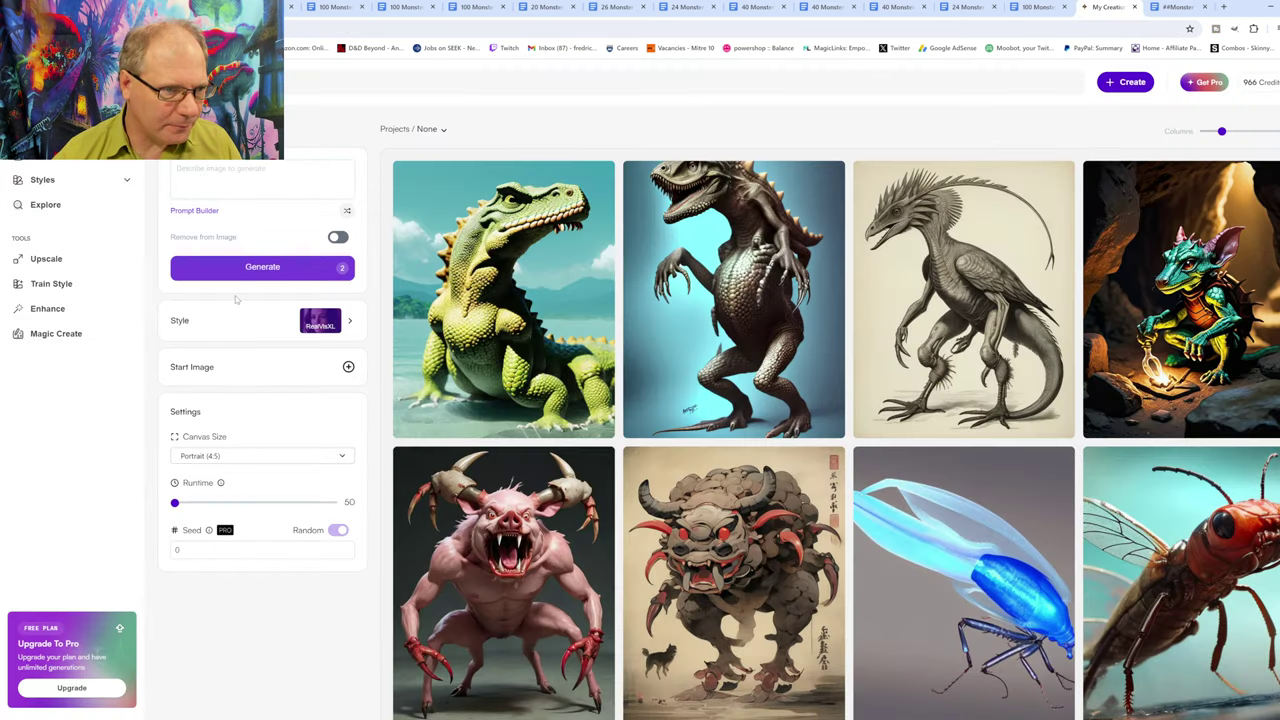
{"action": "key", "text": "ctrl+v"}
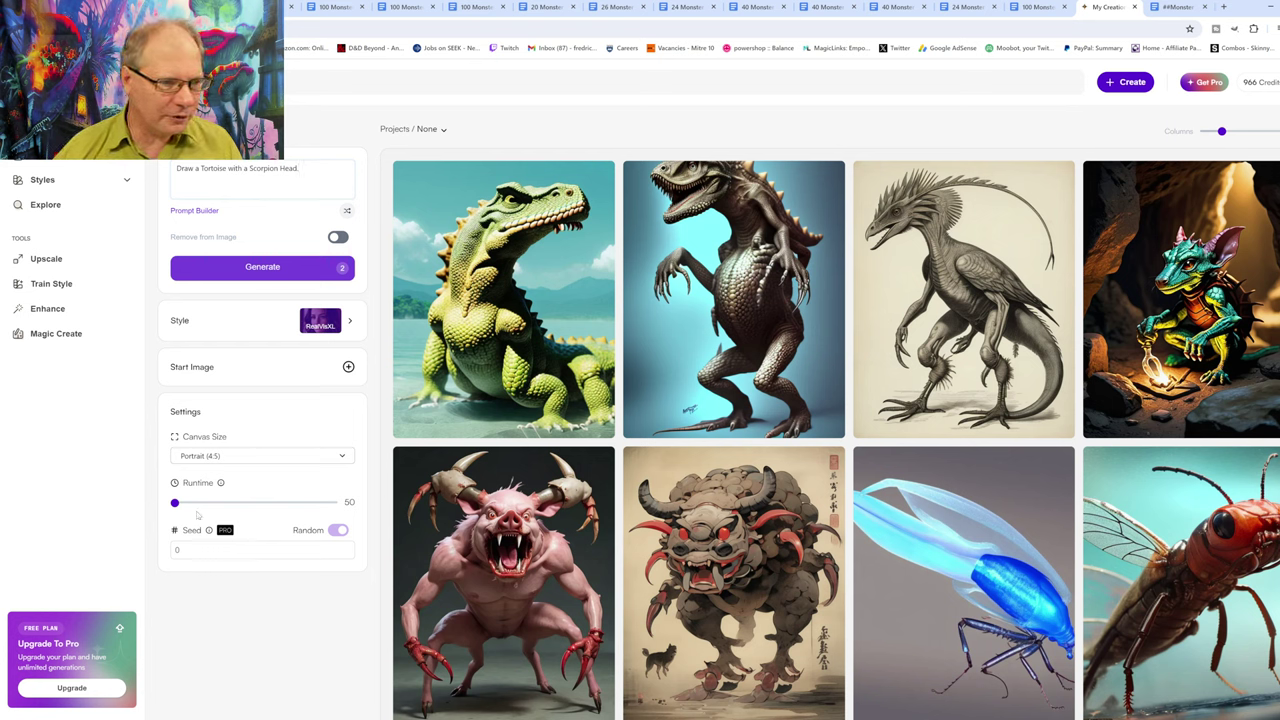
- Set the runtime to 150 and generate the image in the RealVisXL style with the Portrait (4:5) canvas
{"action": "left_click_drag", "start_coordinate": [175, 503], "coordinate": [341, 504]}
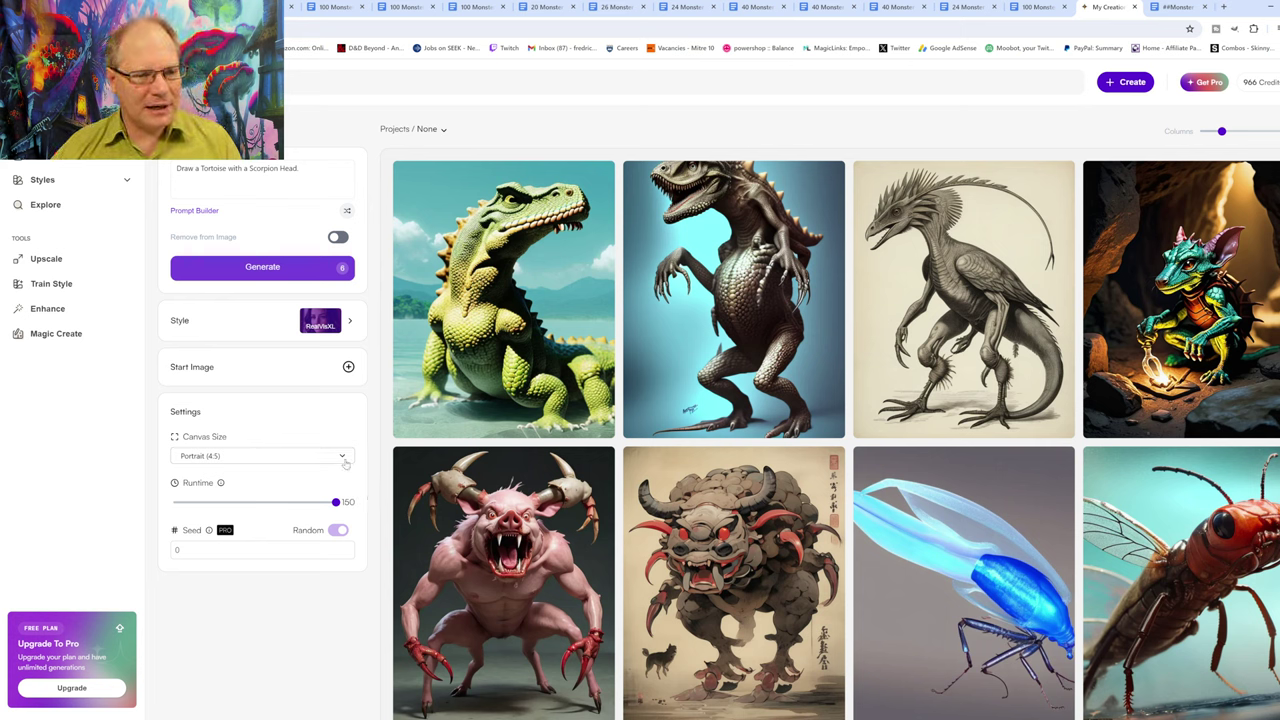
{"action": "left_click", "coordinate": [343, 458]}
{"action": "left_click", "coordinate": [345, 459]}
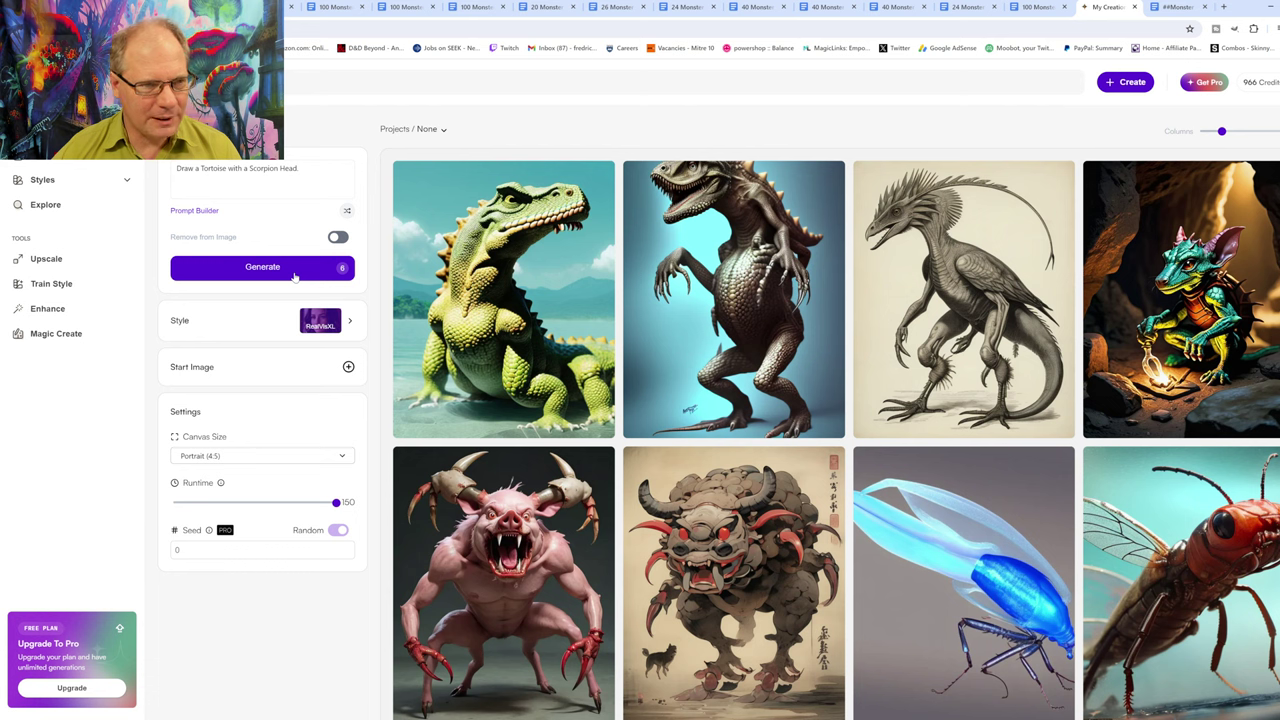
{"action": "left_click", "coordinate": [350, 322]}
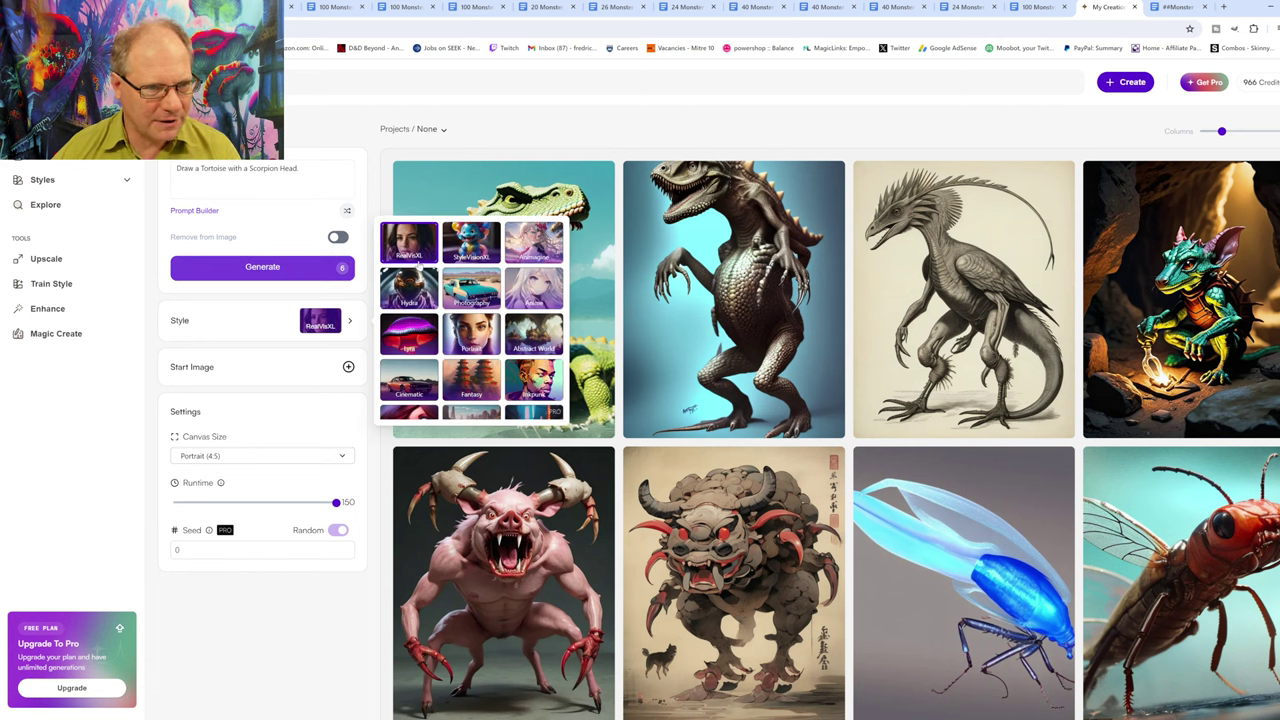
{"action": "left_click", "coordinate": [365, 306]}
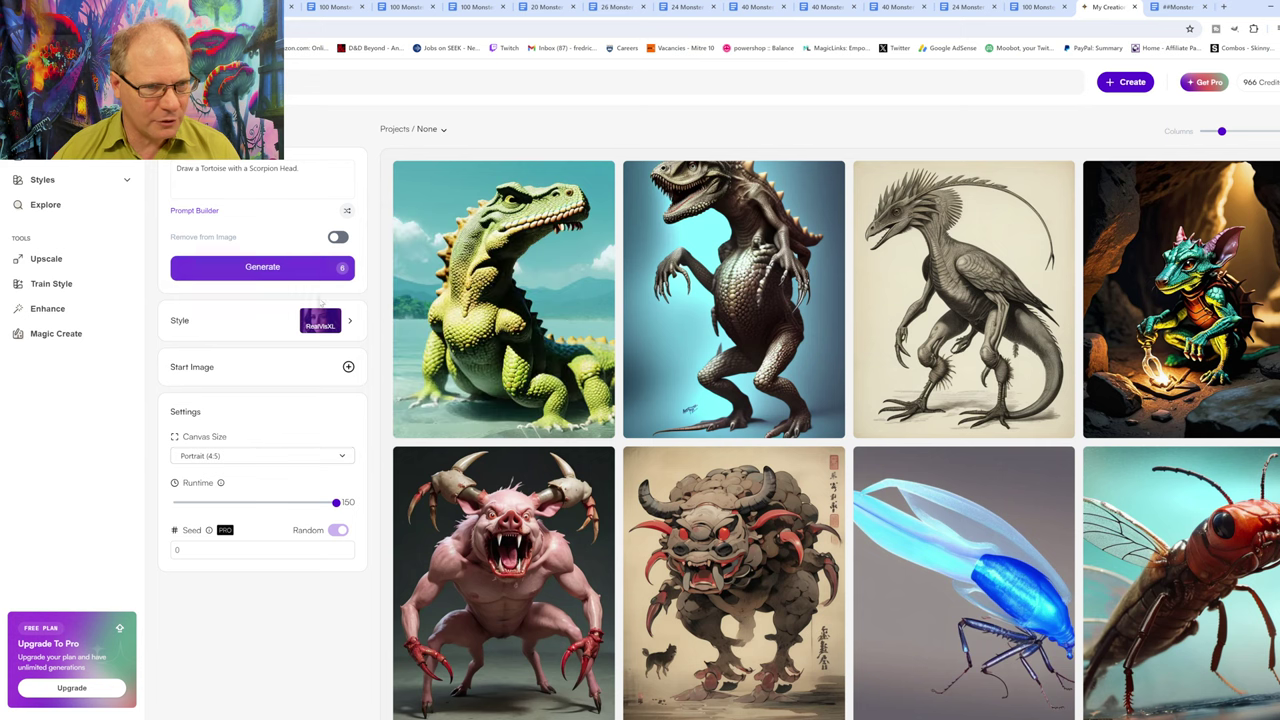
{"action": "left_click", "coordinate": [283, 268]}
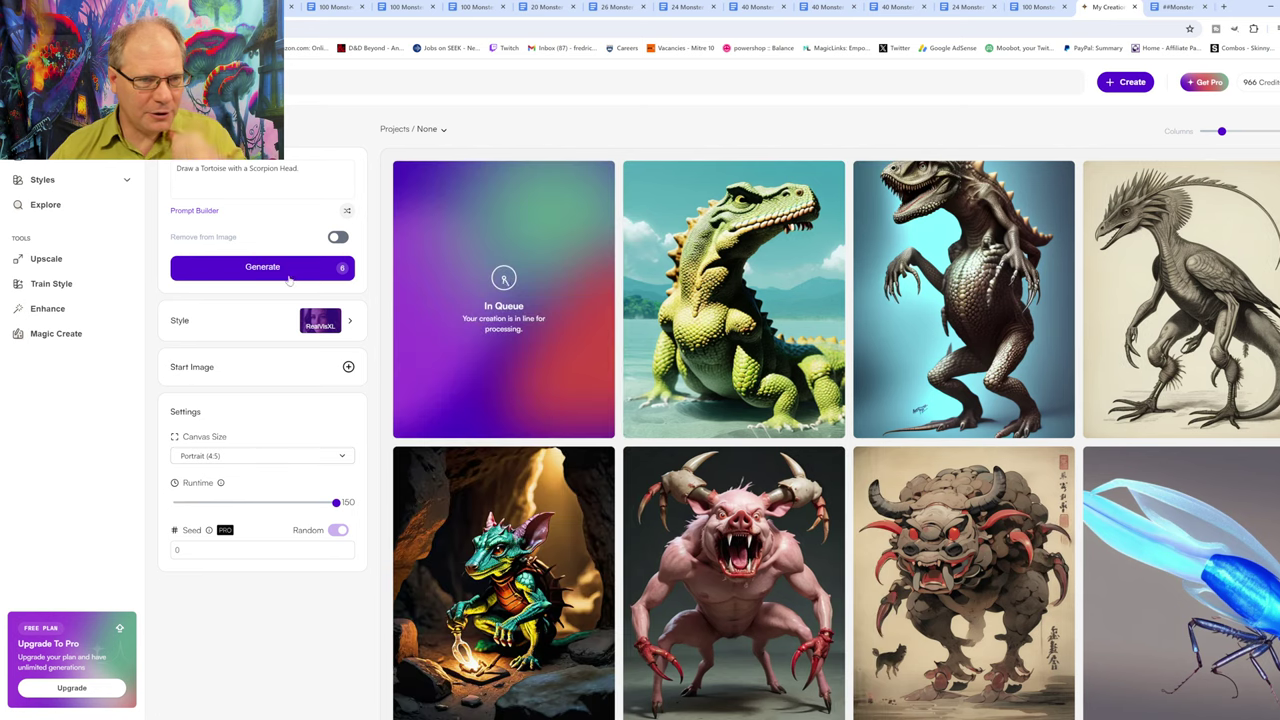
- Generate the tortoise prompt again in the StyleVisionXL style and in the Hydra style
{"action": "left_click", "coordinate": [350, 325]}
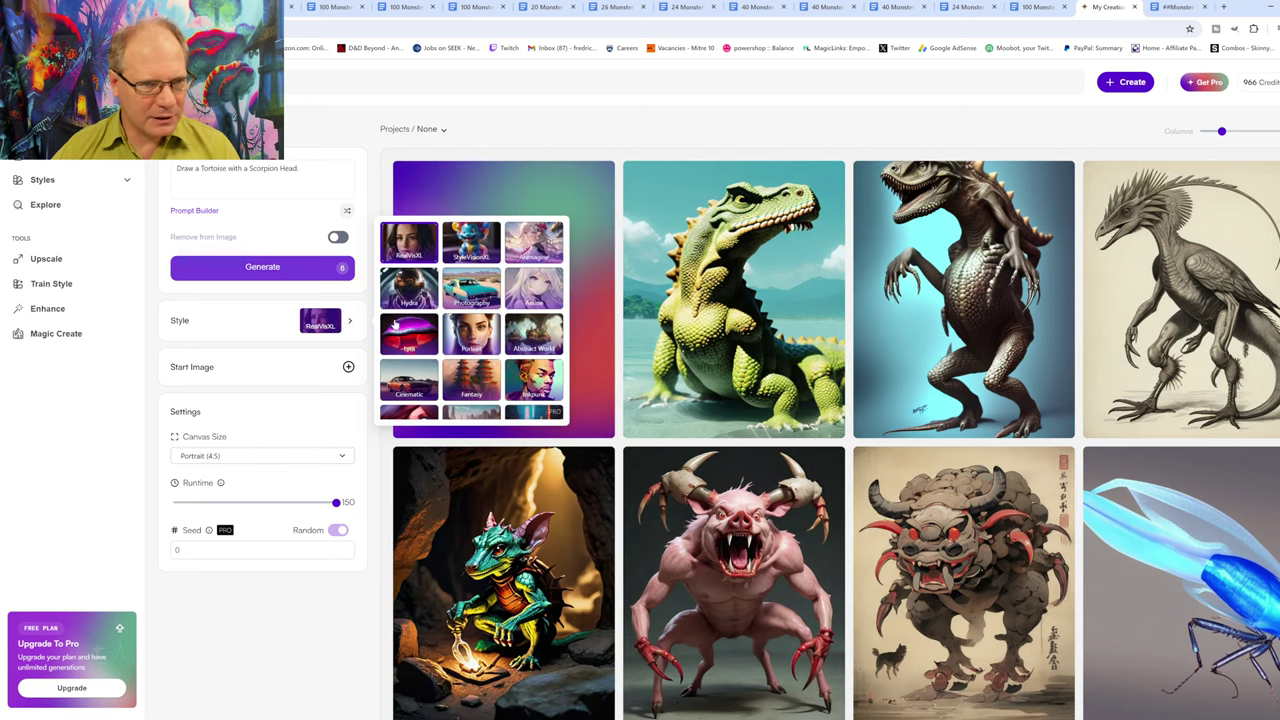
{"action": "left_click", "coordinate": [474, 250]}
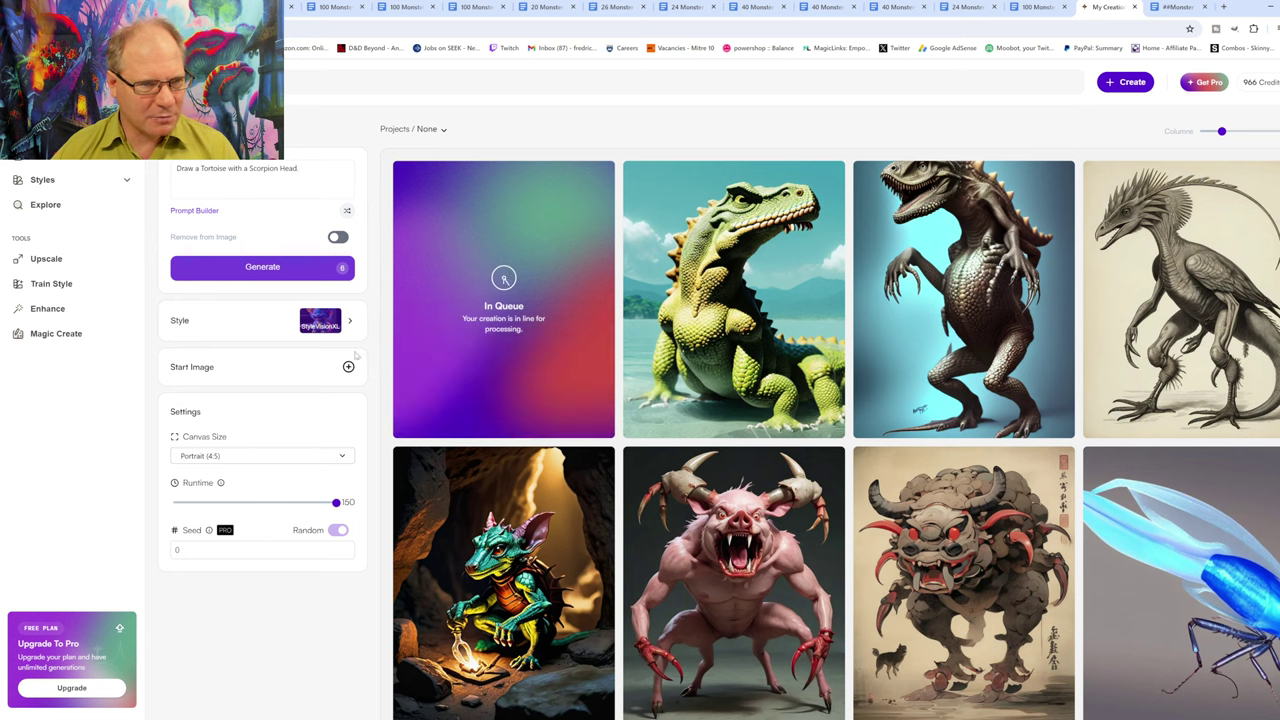
{"action": "left_click", "coordinate": [293, 272]}
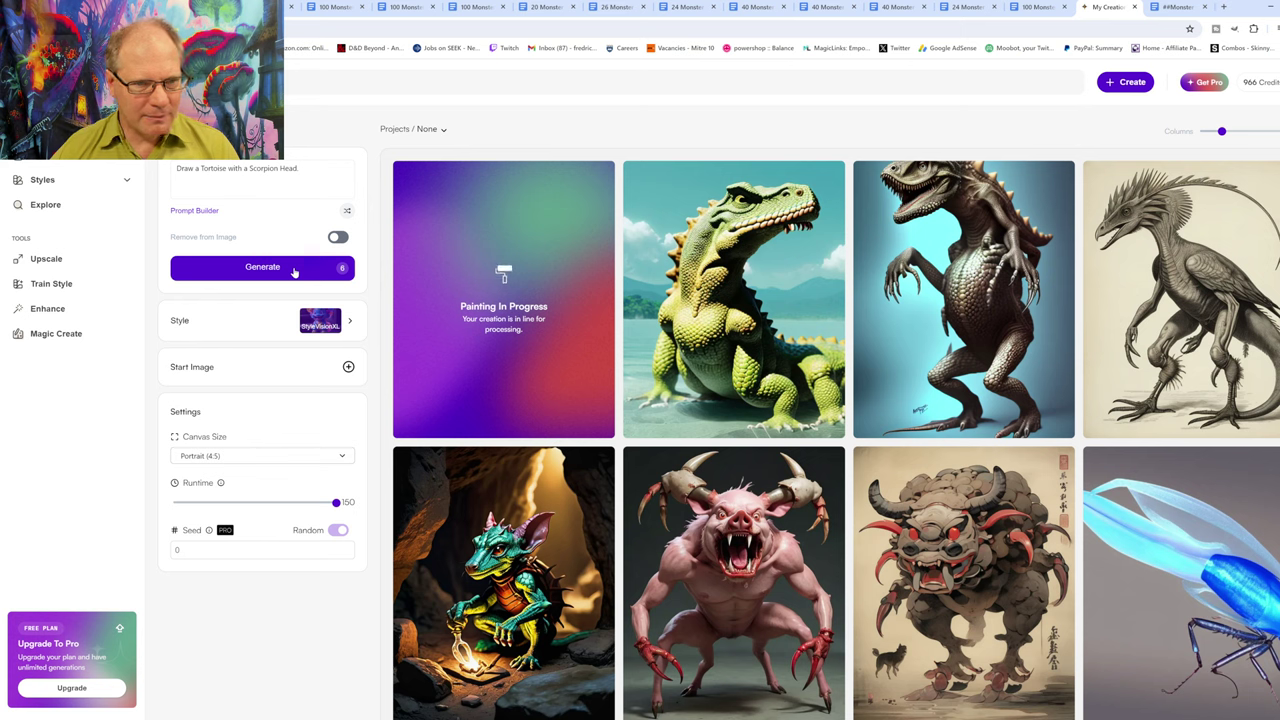
{"action": "left_click", "coordinate": [350, 325]}
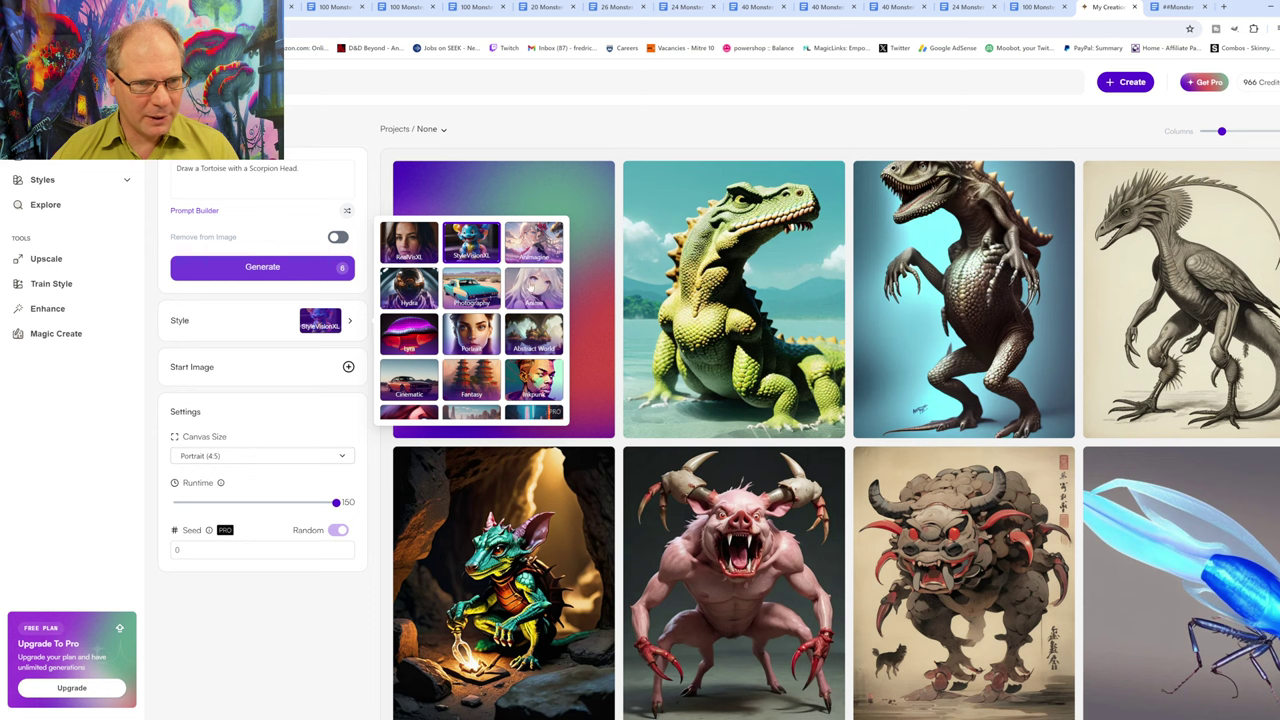
{"action": "left_click", "coordinate": [411, 299]}
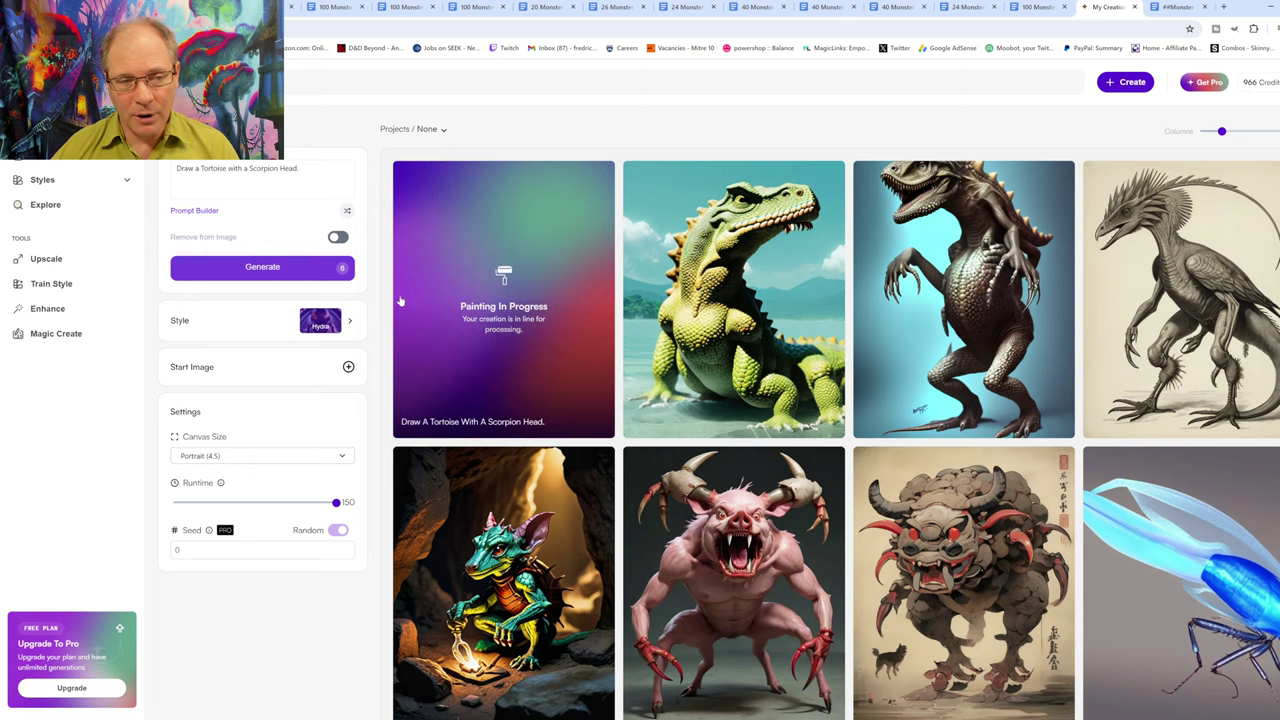
{"action": "left_click", "coordinate": [283, 268]}
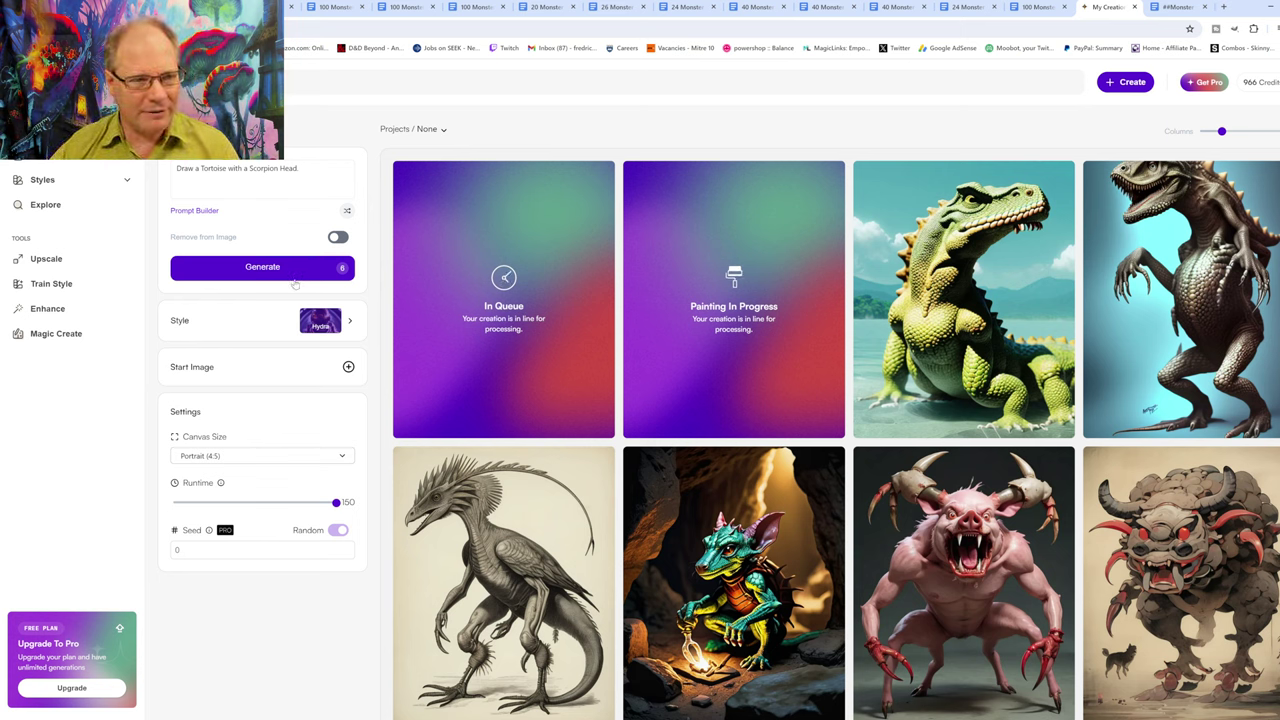
- Generate the same prompt once in the Photography style and once in the Lyra style
{"action": "left_click", "coordinate": [350, 323]}
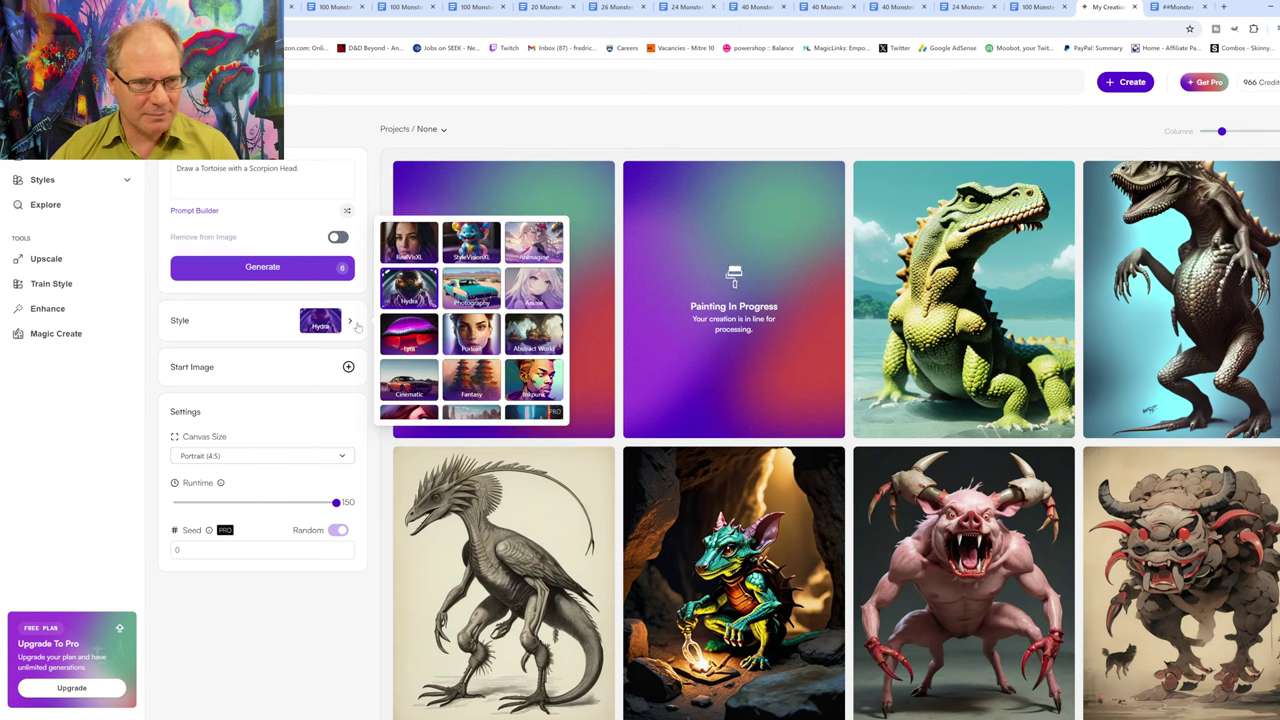
{"action": "left_click", "coordinate": [481, 292]}
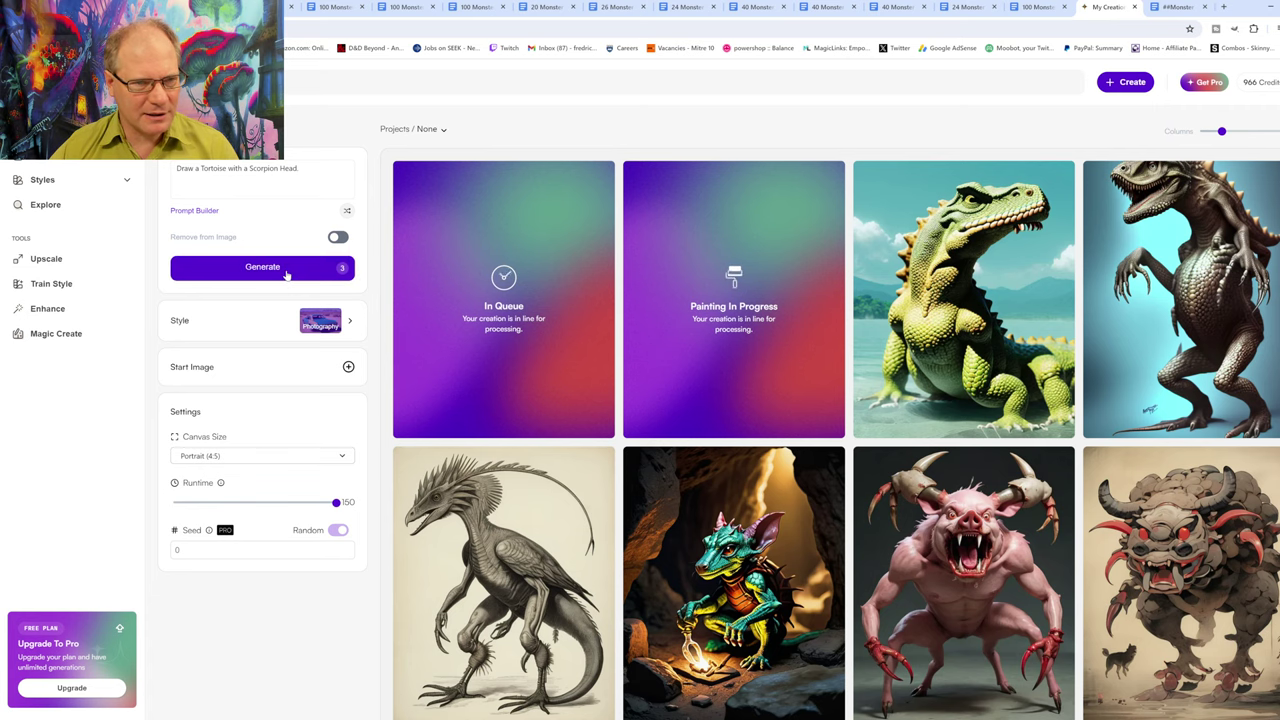
{"action": "left_click", "coordinate": [287, 272]}
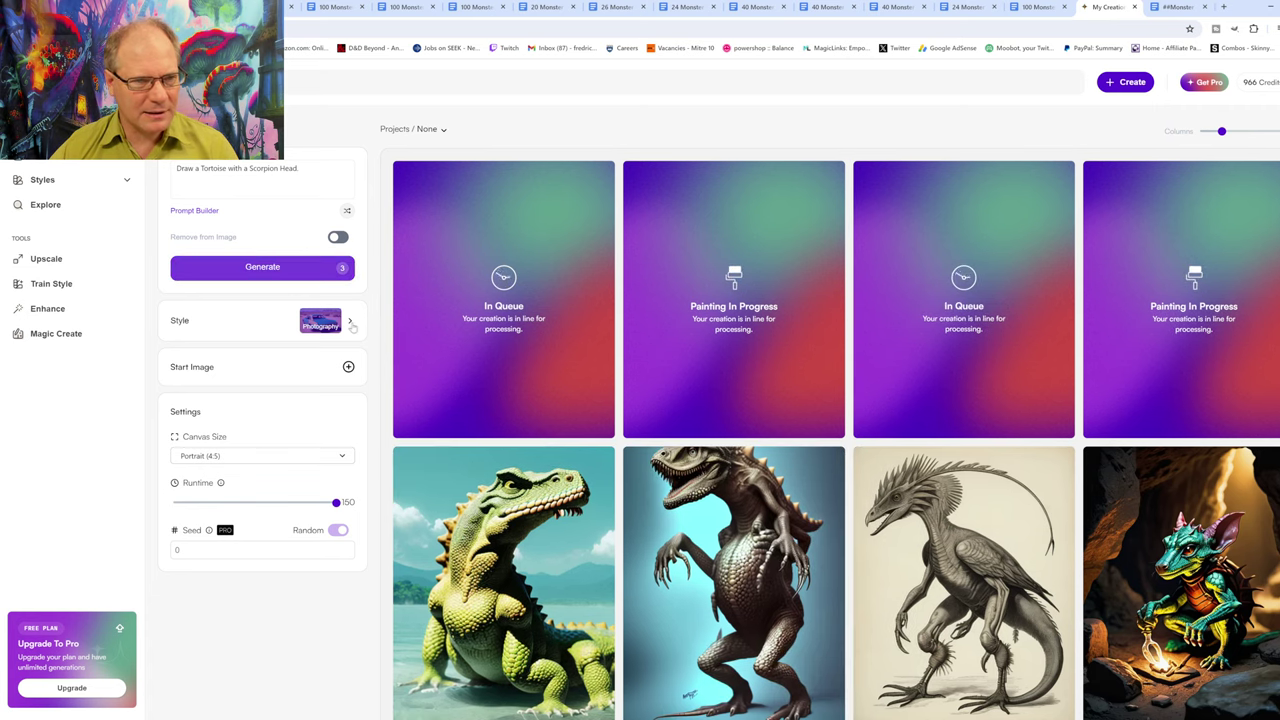
{"action": "left_click", "coordinate": [350, 322]}
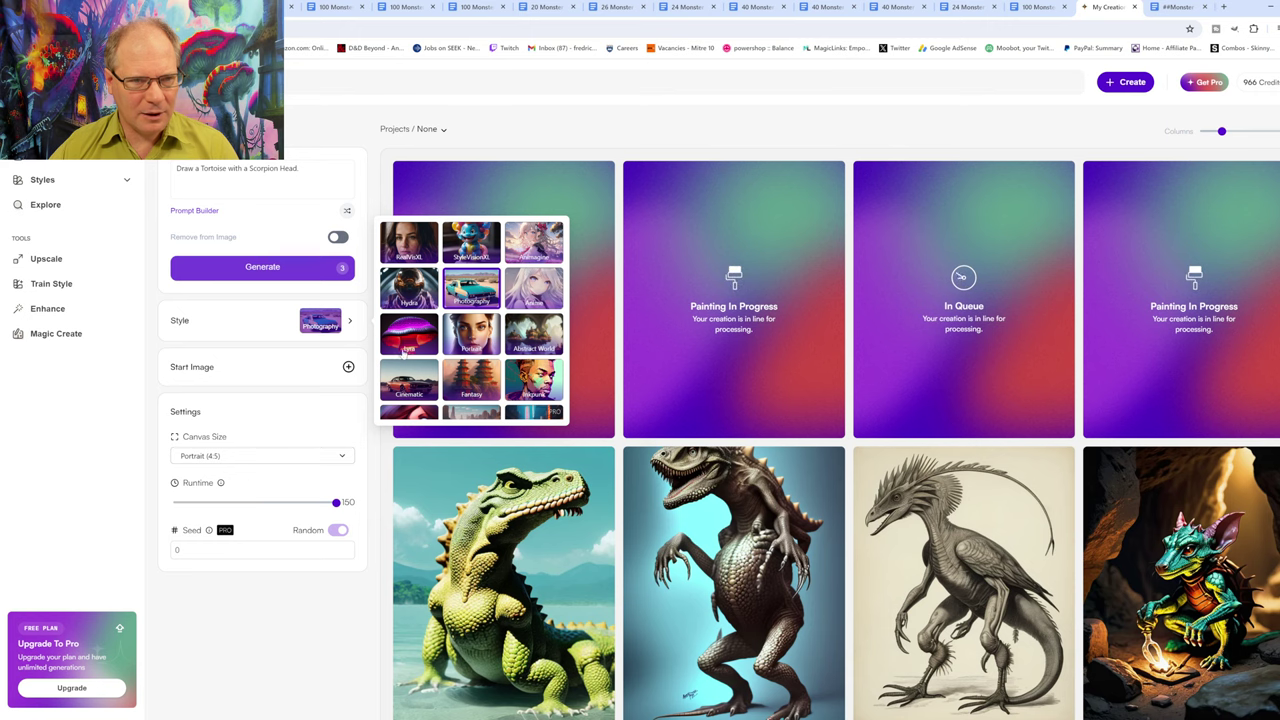
{"action": "left_click", "coordinate": [406, 348]}
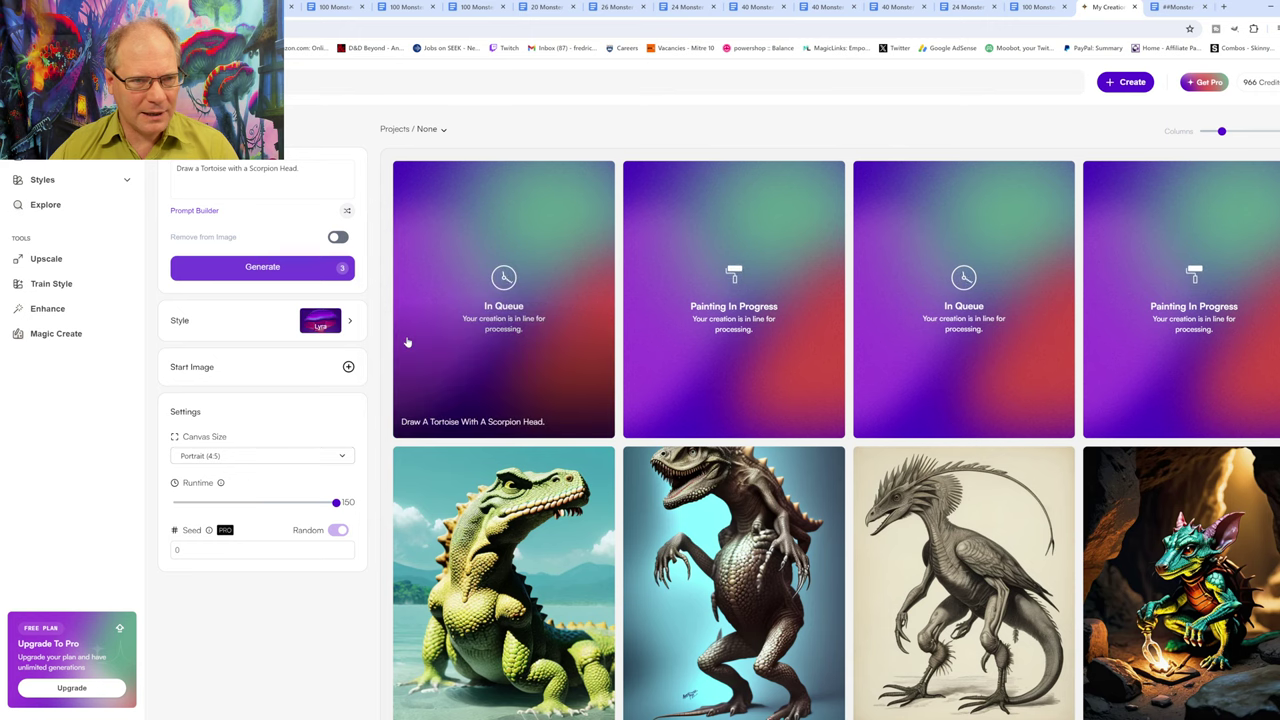
{"action": "left_click", "coordinate": [295, 270]}
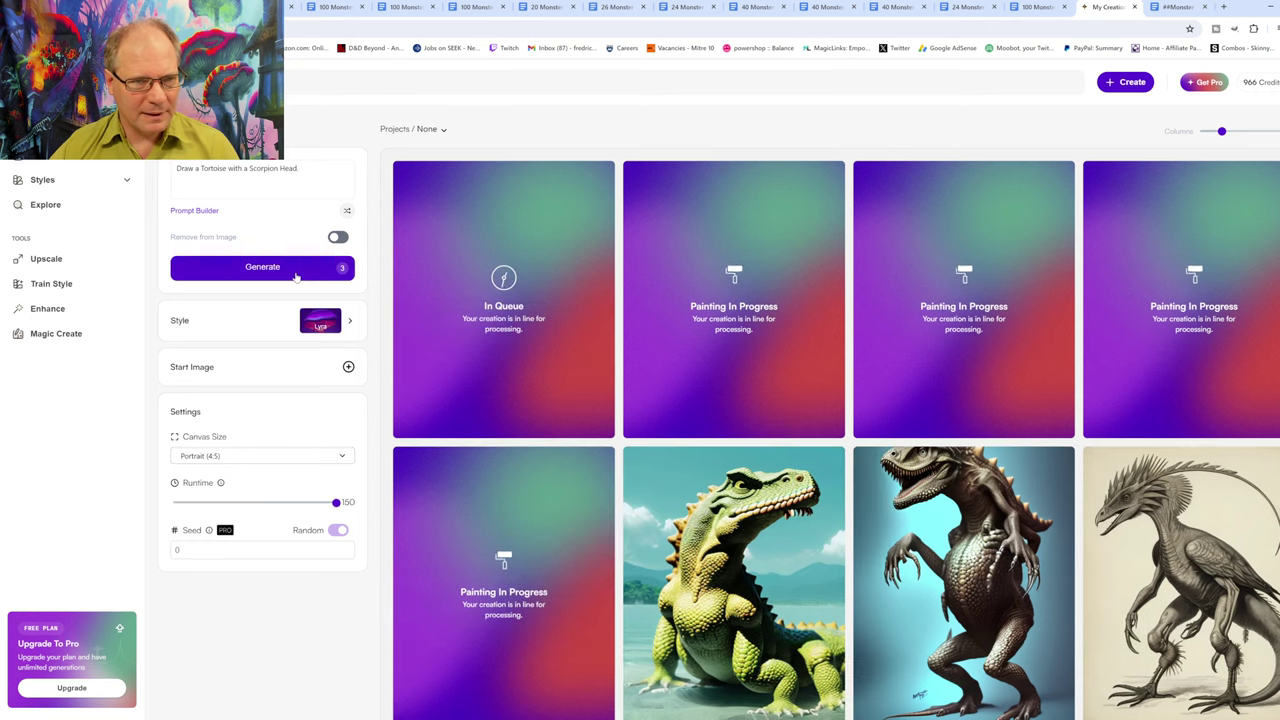
- Generate the tortoise with a scorpion head prompt again in the Fantasy style
{"action": "left_click", "coordinate": [350, 321]}
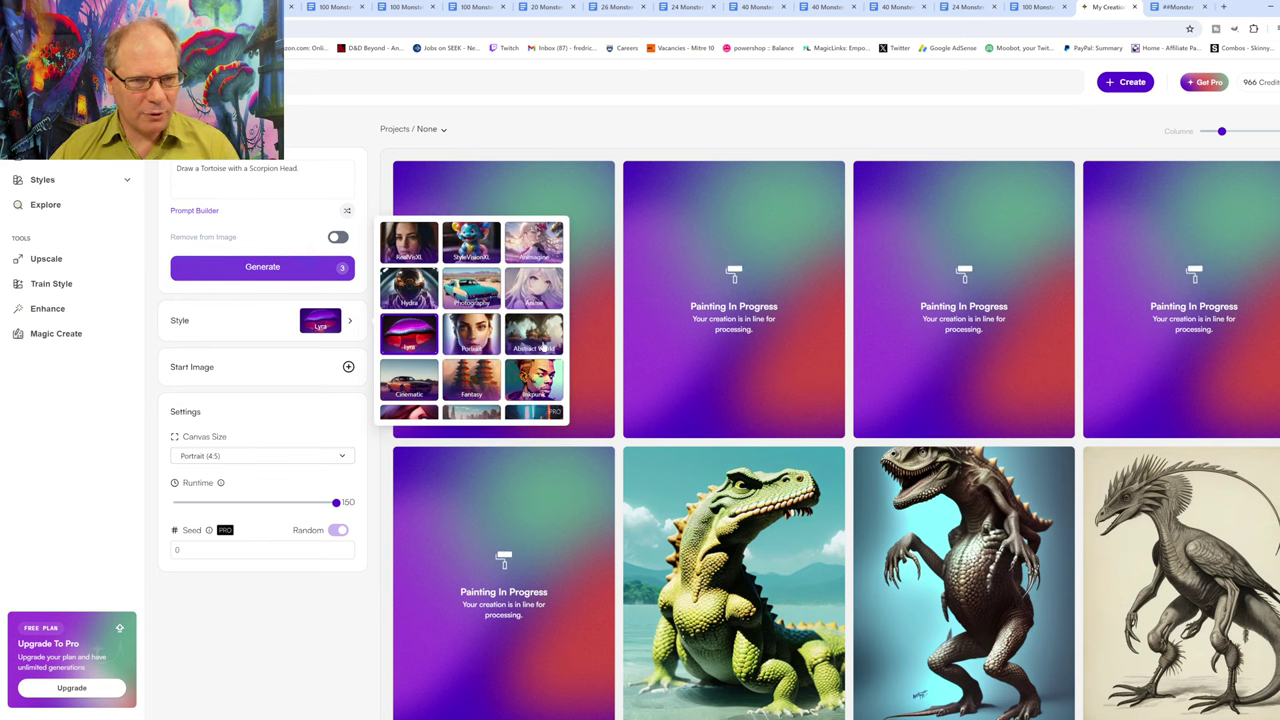
{"action": "scroll", "coordinate": [416, 390], "scroll_direction": "down", "scroll_amount": 1}
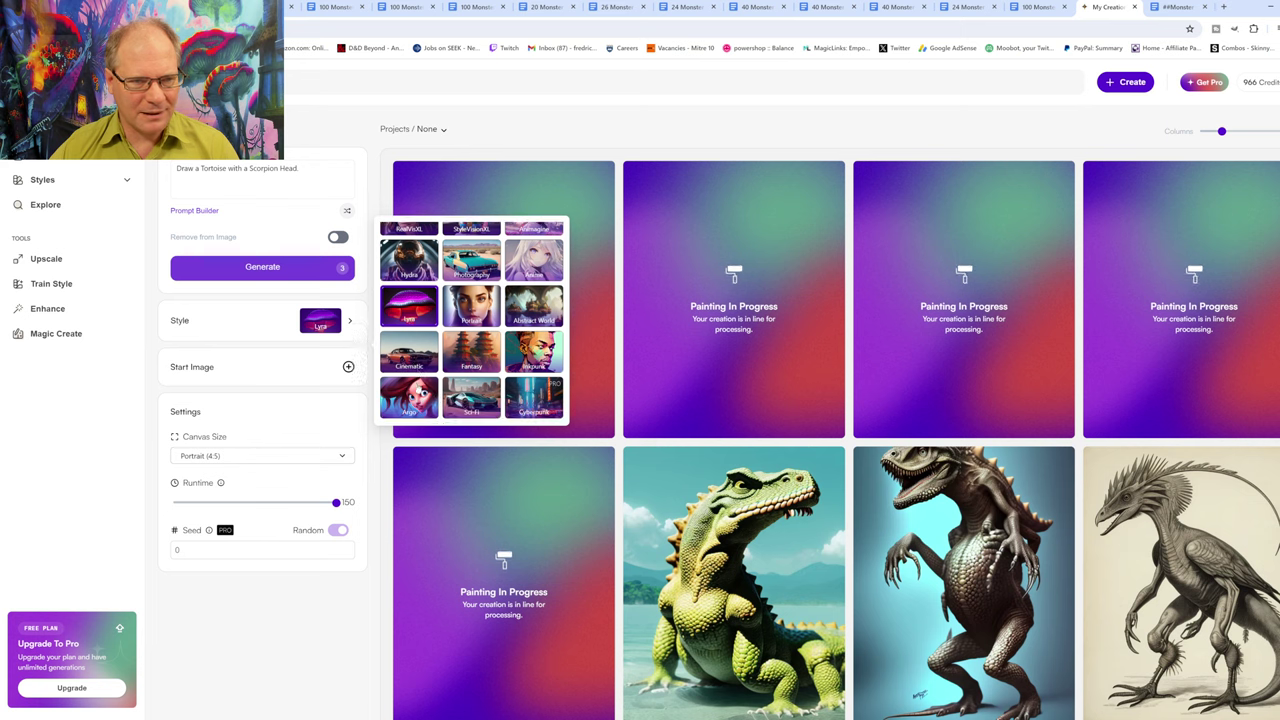
{"action": "left_click", "coordinate": [472, 328]}
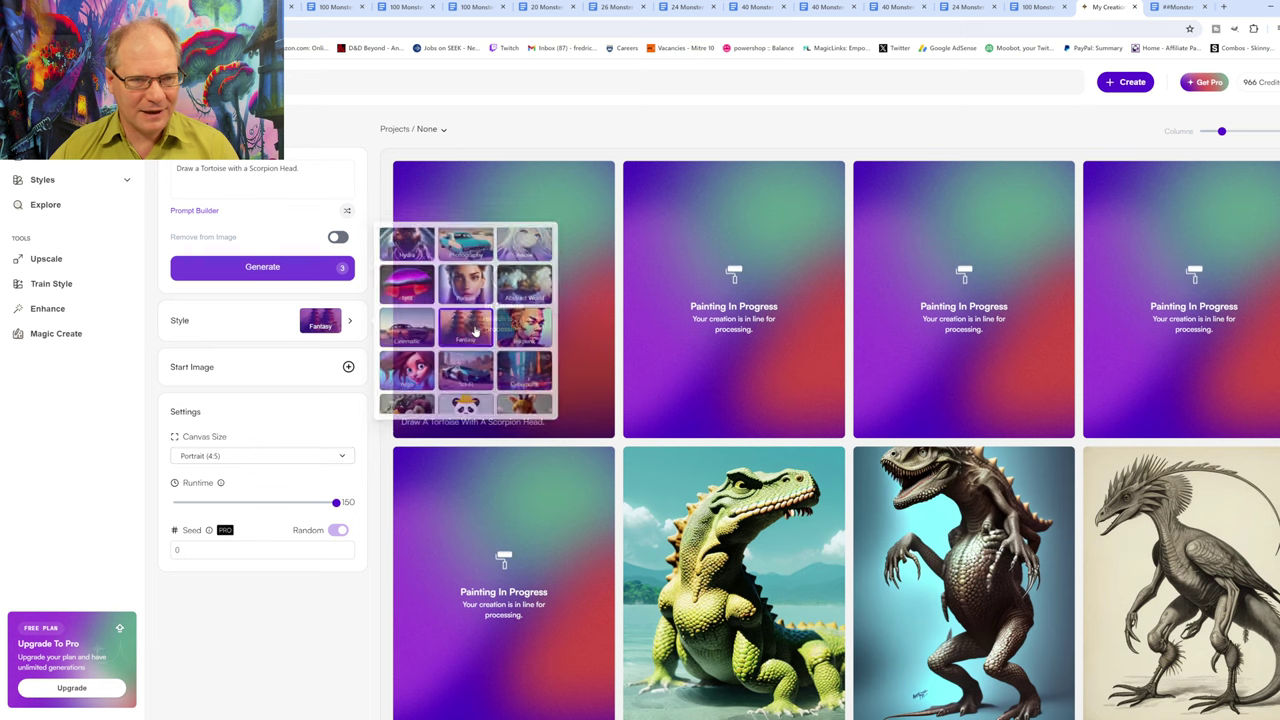
{"action": "left_click", "coordinate": [307, 270]}
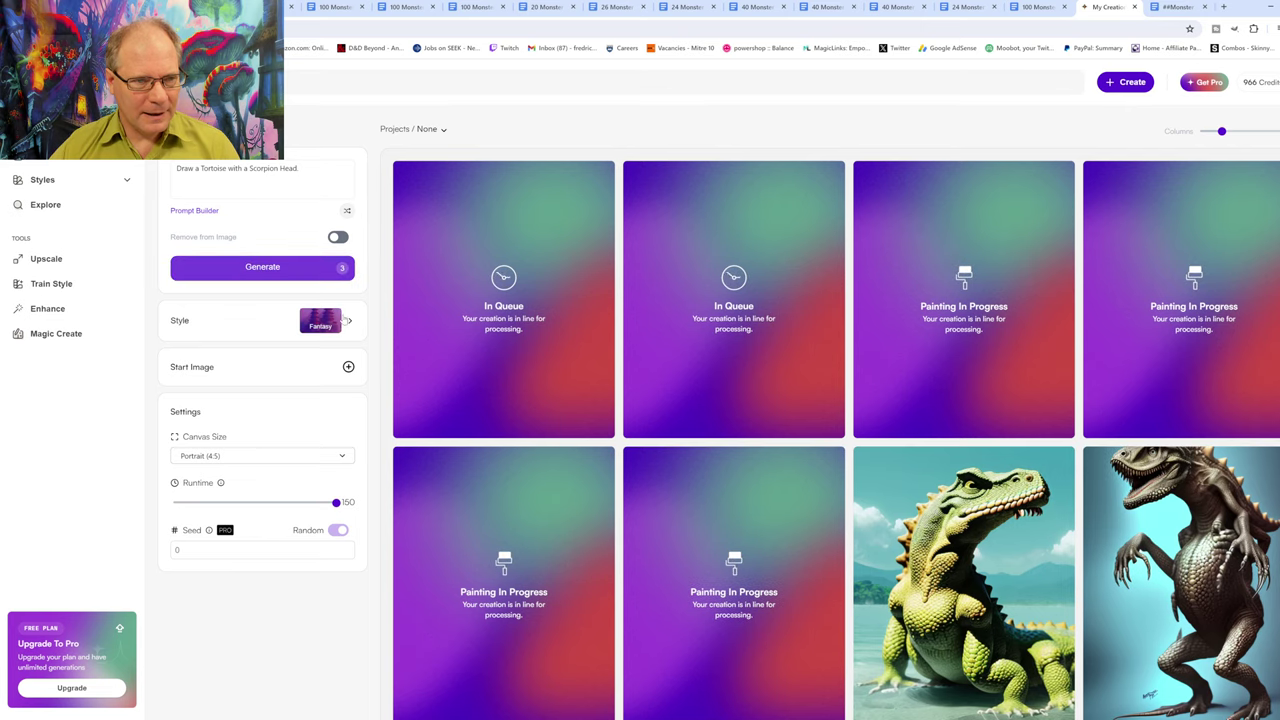
- Switch the image style to 3D Art and generate the same tortoise prompt
{"action": "left_click", "coordinate": [347, 321]}
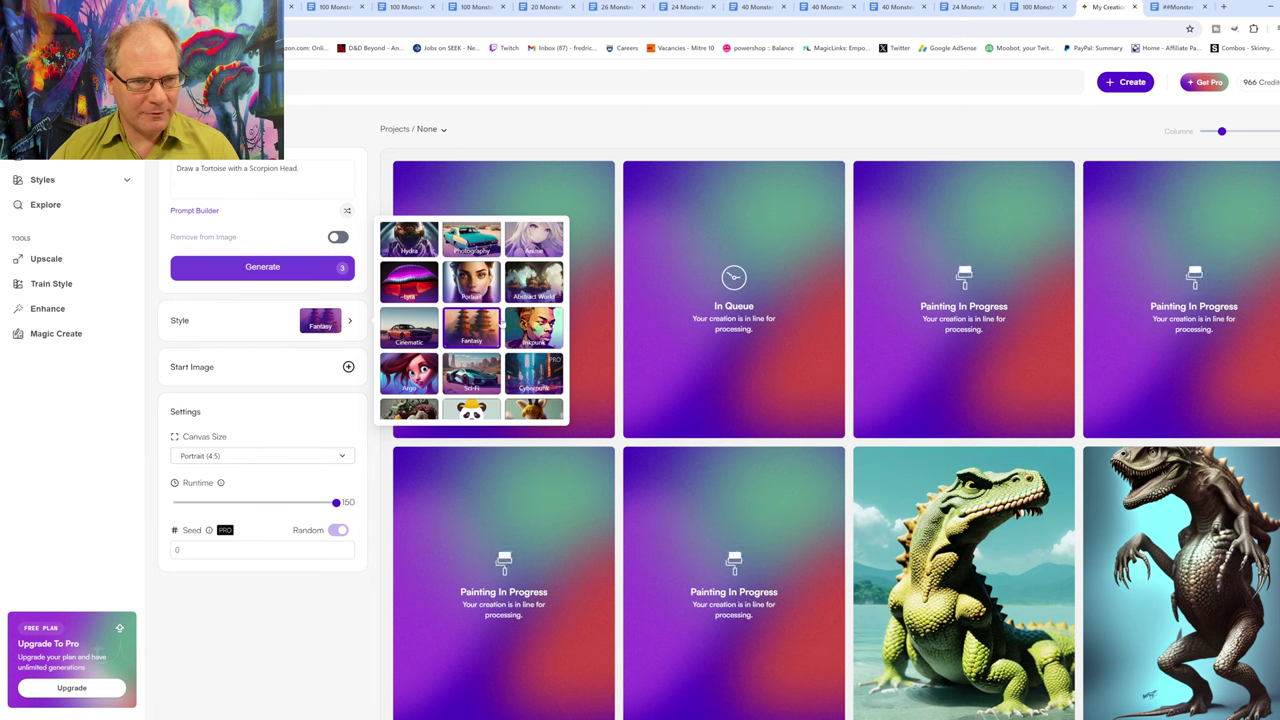
{"action": "scroll", "coordinate": [458, 372], "scroll_direction": "down", "scroll_amount": 1}
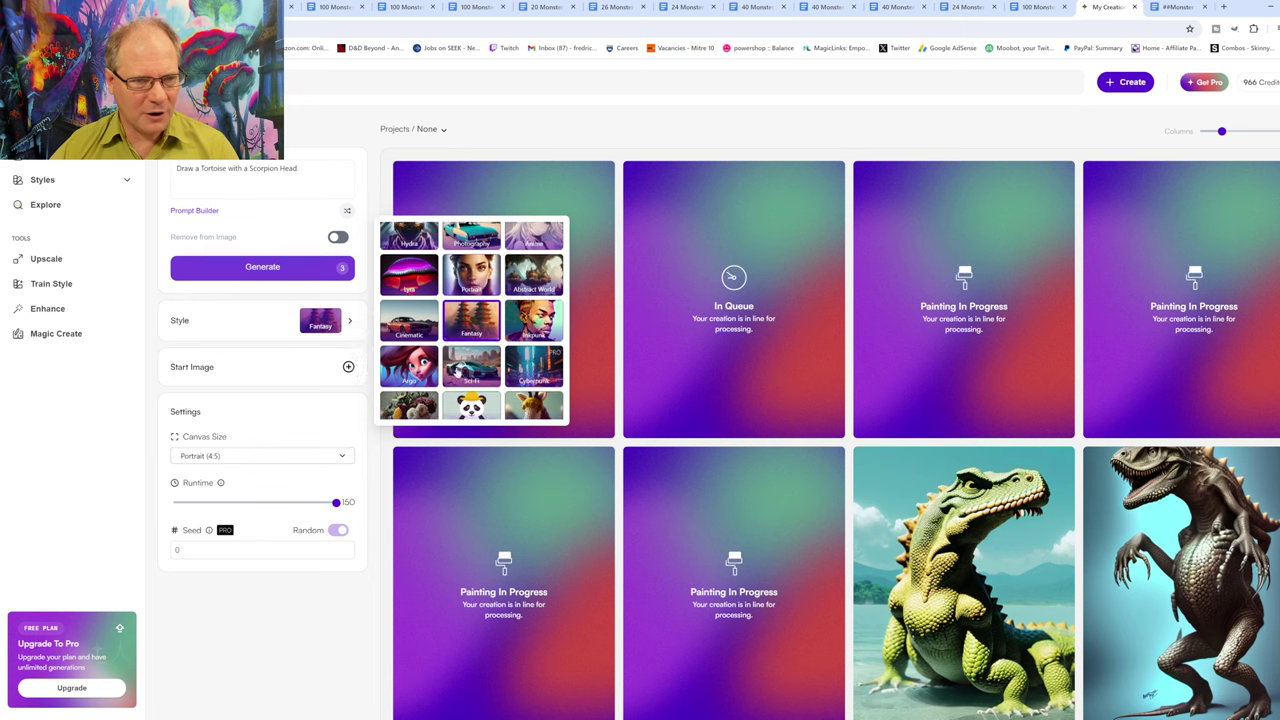
{"action": "scroll", "coordinate": [458, 372], "scroll_direction": "down", "scroll_amount": 1}
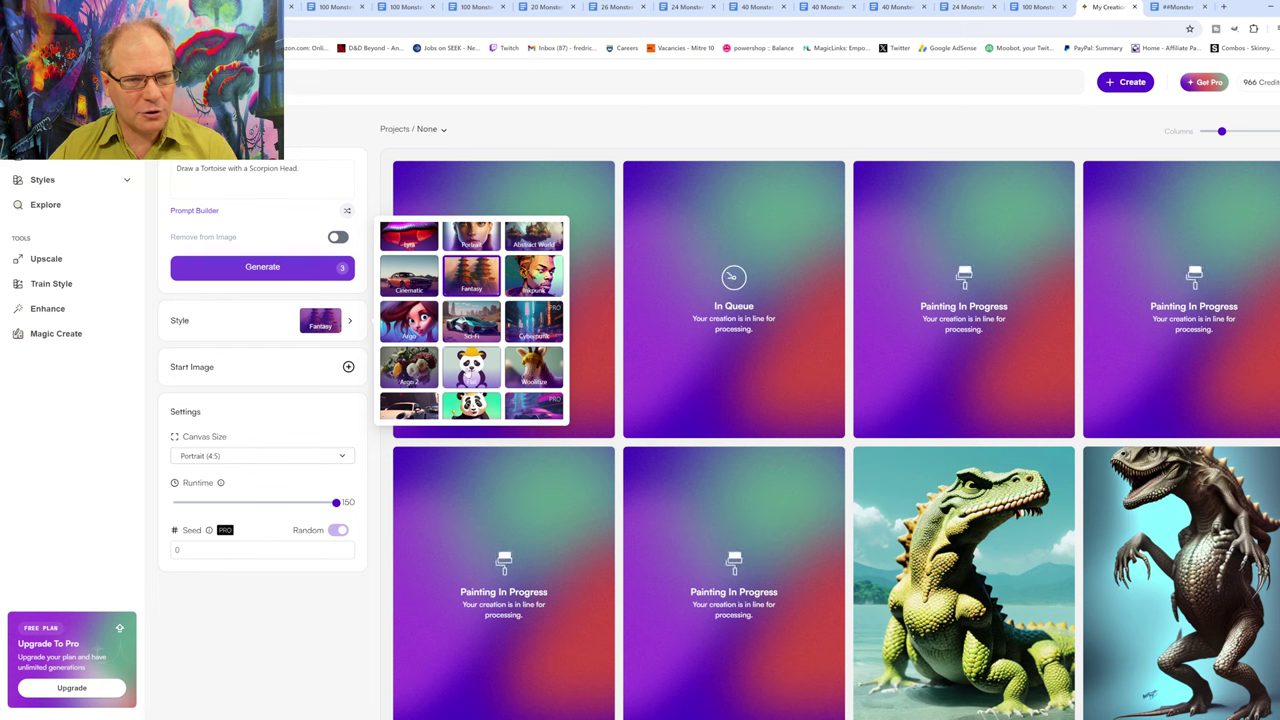
{"action": "scroll", "coordinate": [468, 372], "scroll_direction": "down", "scroll_amount": 1}
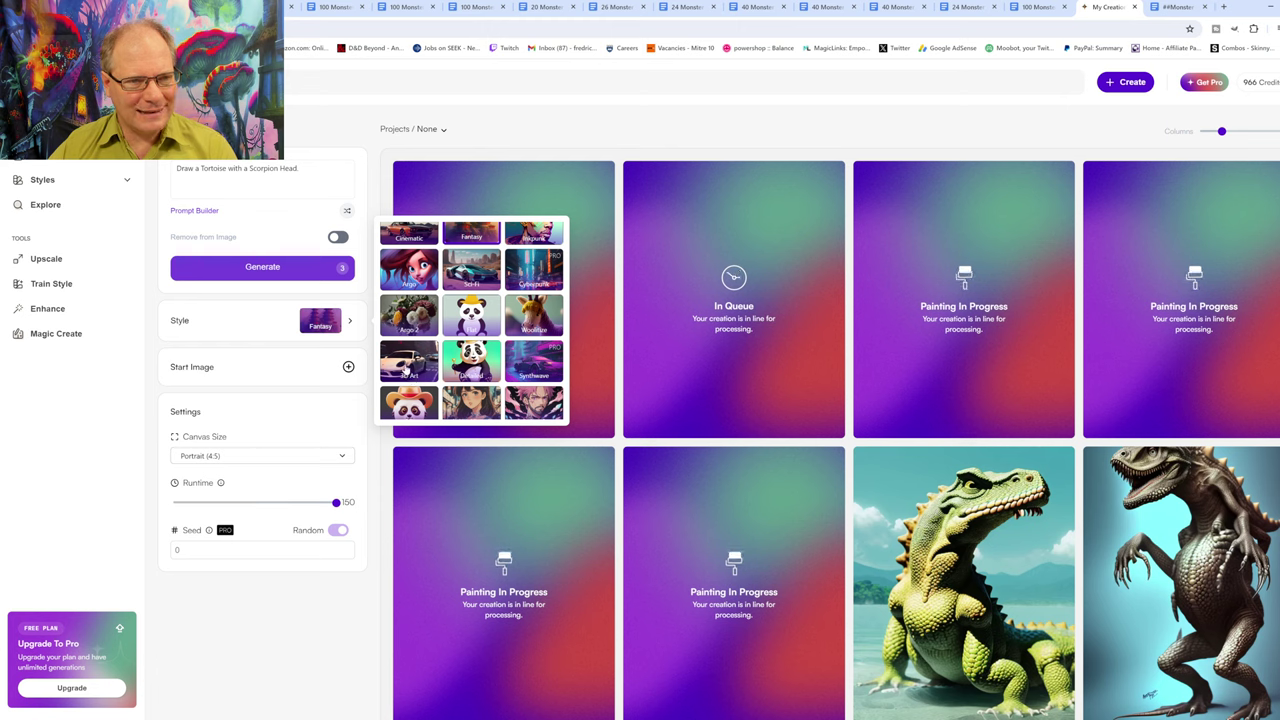
{"action": "left_click", "coordinate": [406, 367]}
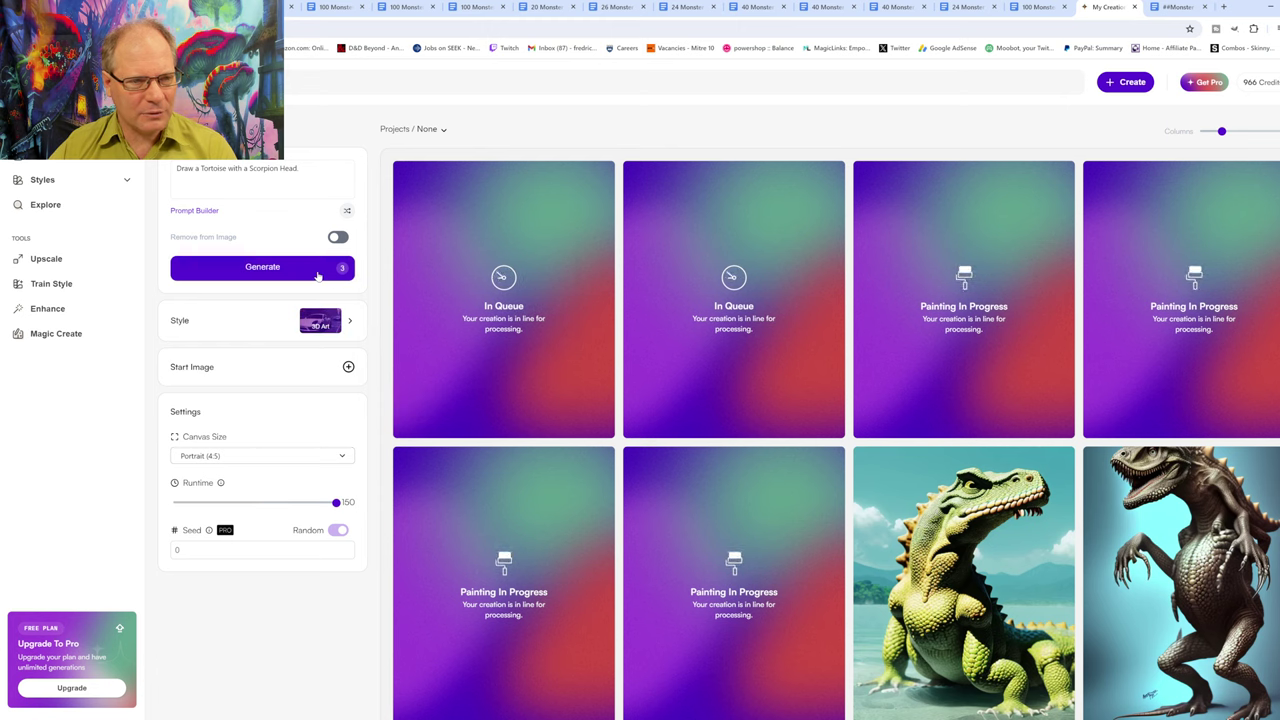
{"action": "left_click", "coordinate": [318, 276]}
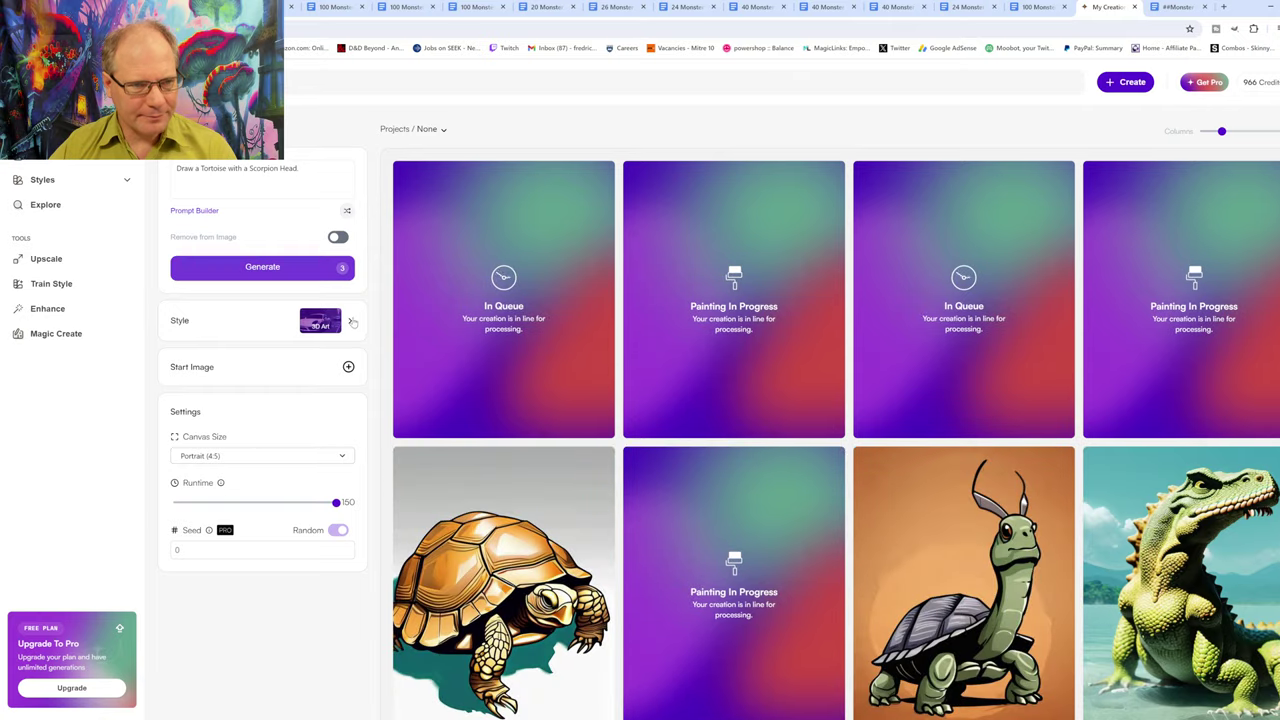
- Generate the same prompt once in the style showing a panda in a cowboy hat and once in the Magick style
{"action": "left_click", "coordinate": [352, 322]}
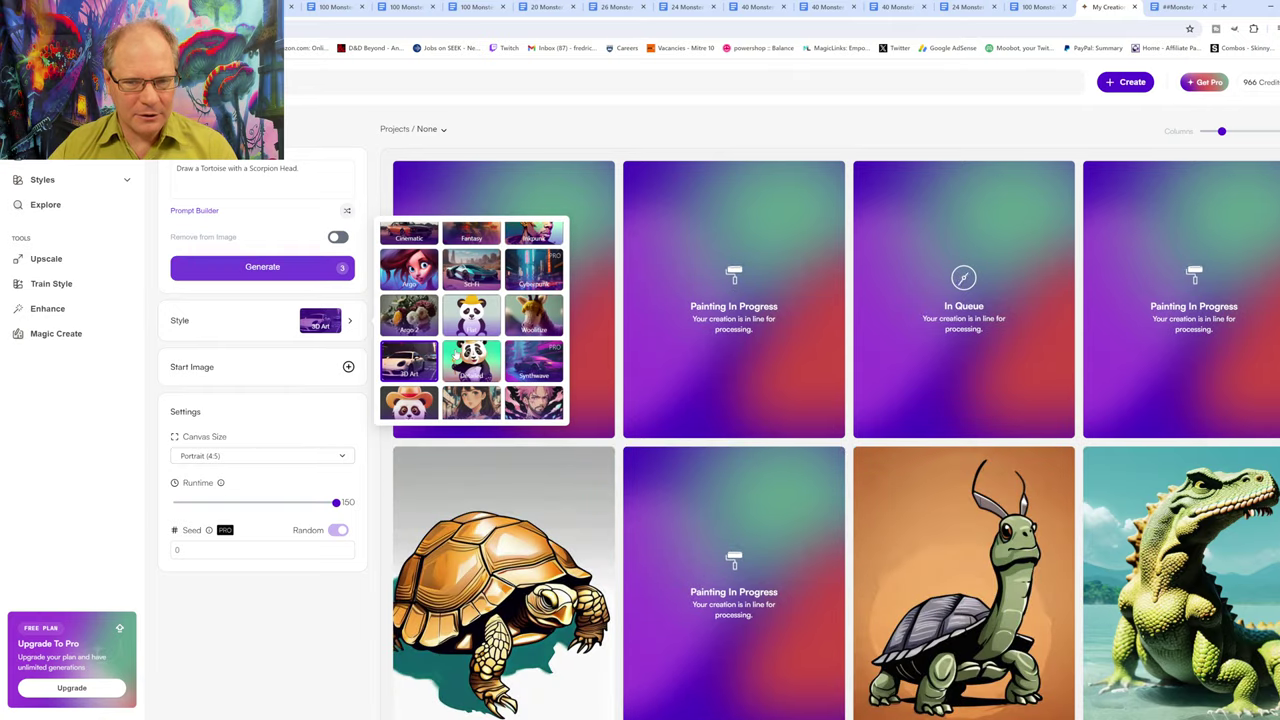
{"action": "scroll", "coordinate": [456, 354], "scroll_direction": "down", "scroll_amount": 2}
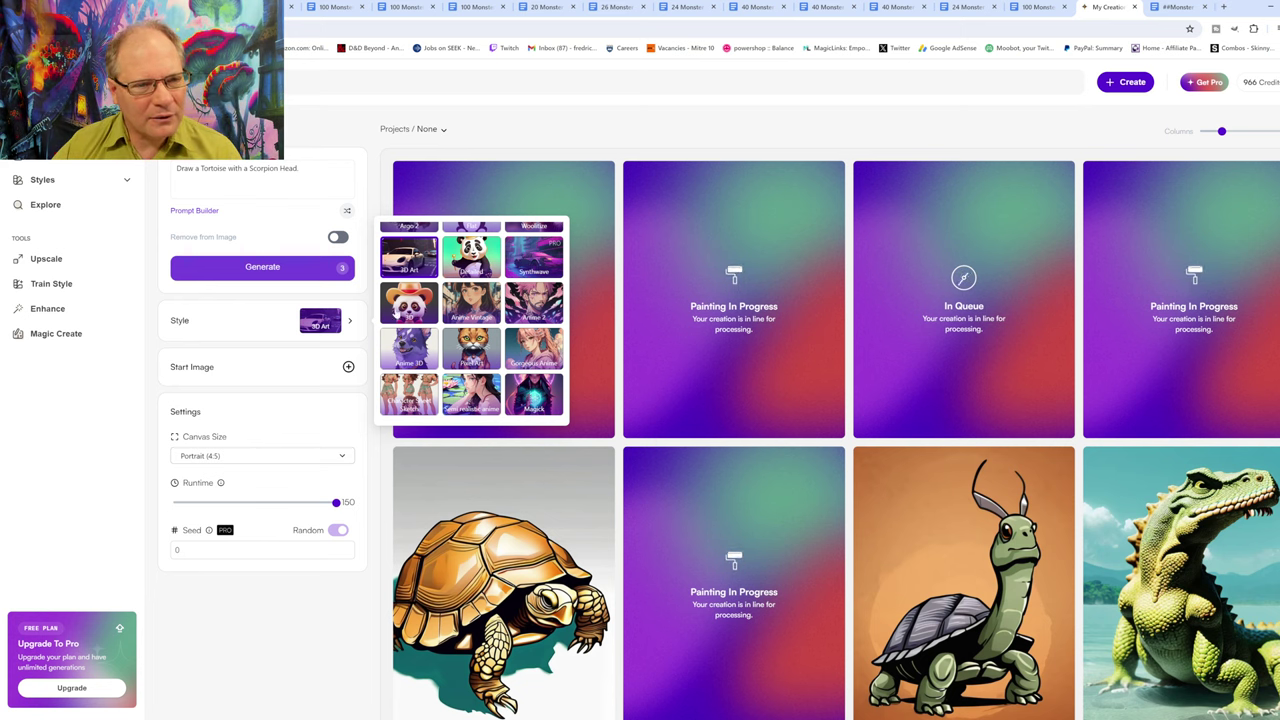
{"action": "left_click", "coordinate": [401, 310]}
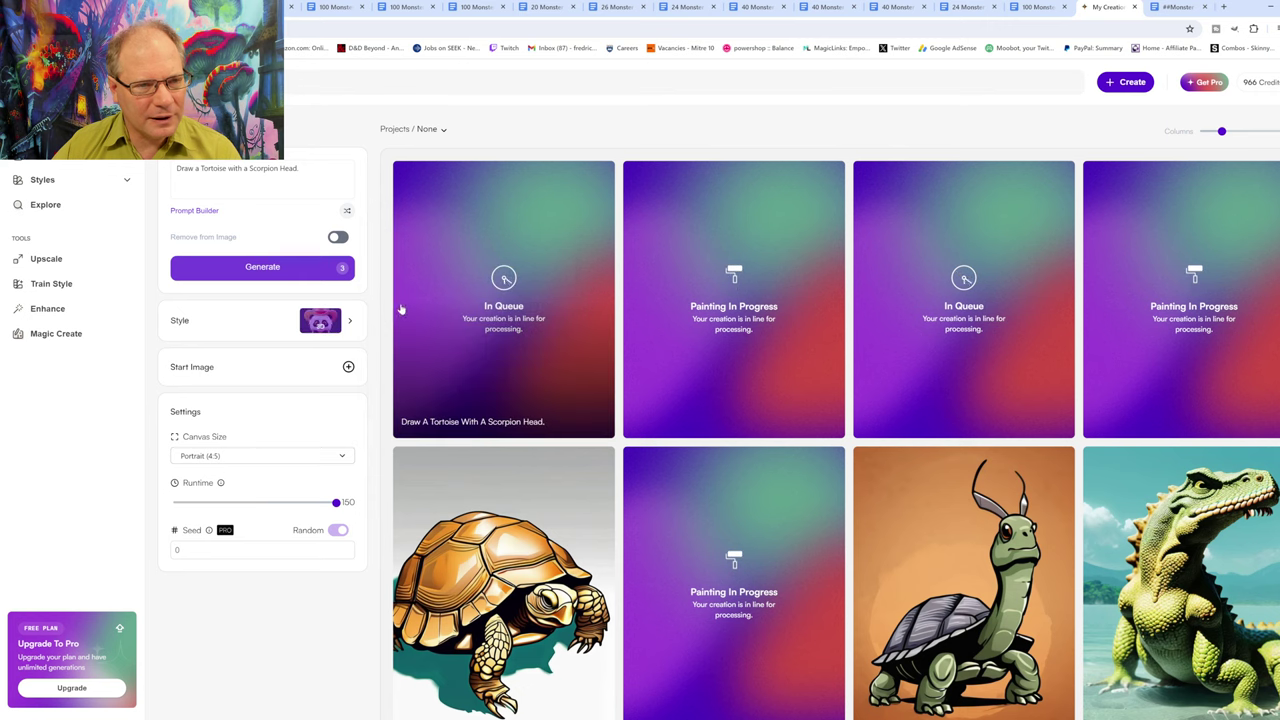
{"action": "left_click", "coordinate": [305, 272]}
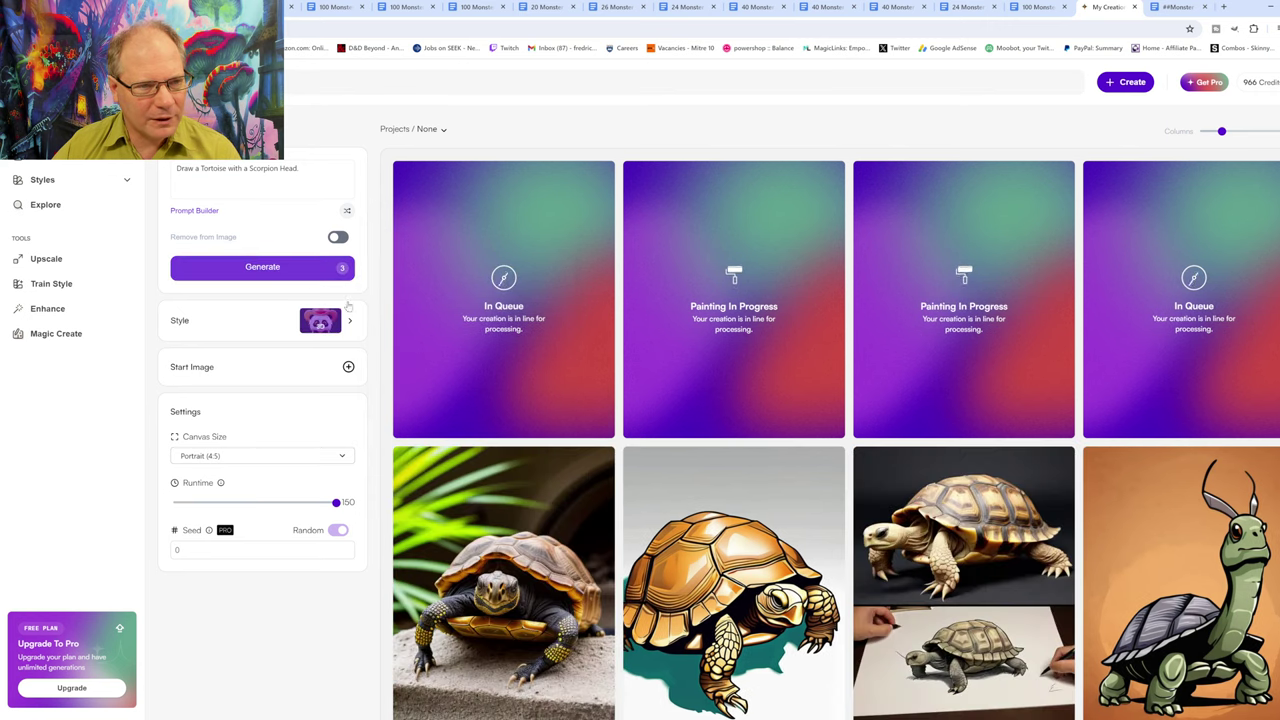
{"action": "left_click", "coordinate": [350, 320]}
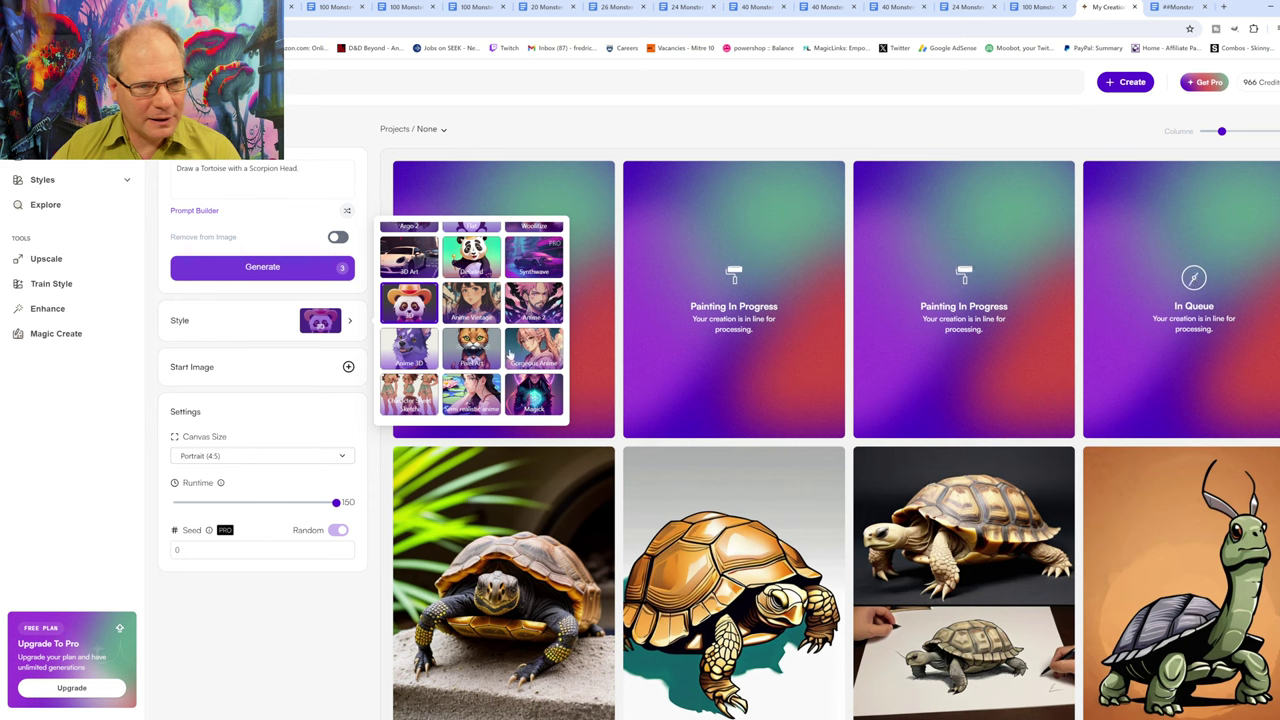
{"action": "scroll", "coordinate": [510, 345], "scroll_direction": "down", "scroll_amount": 1}
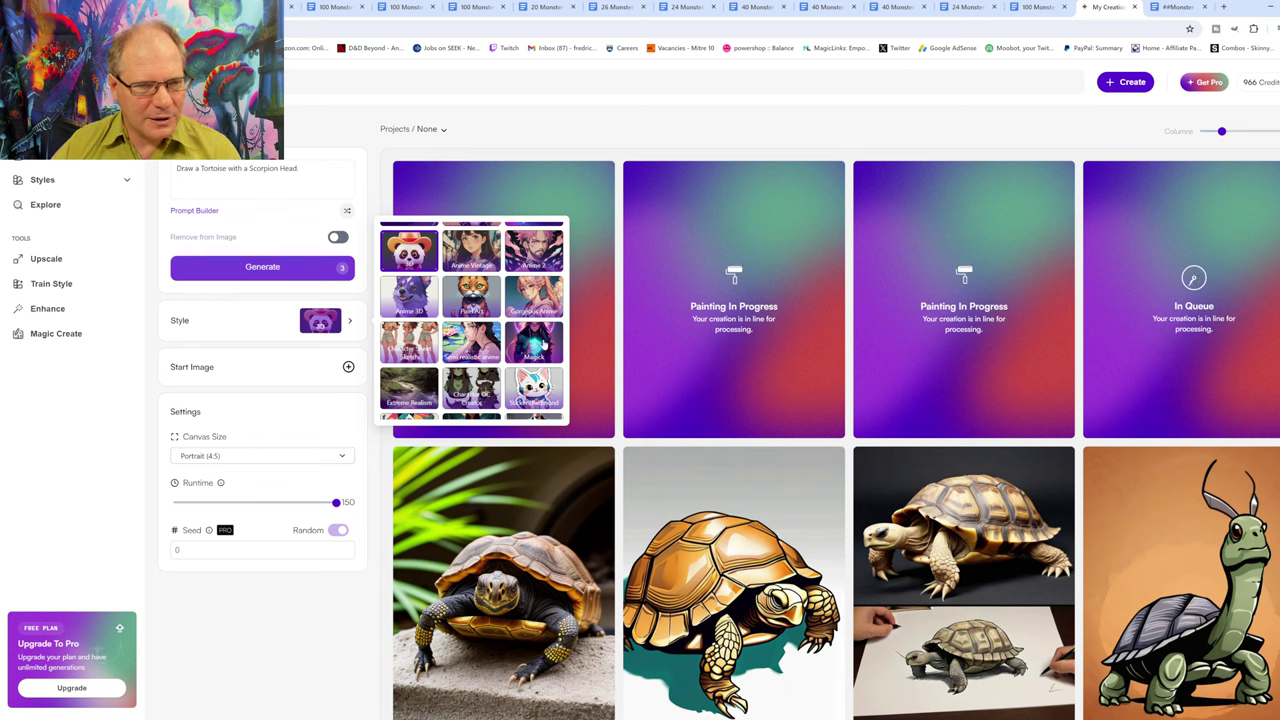
{"action": "left_click", "coordinate": [542, 345]}
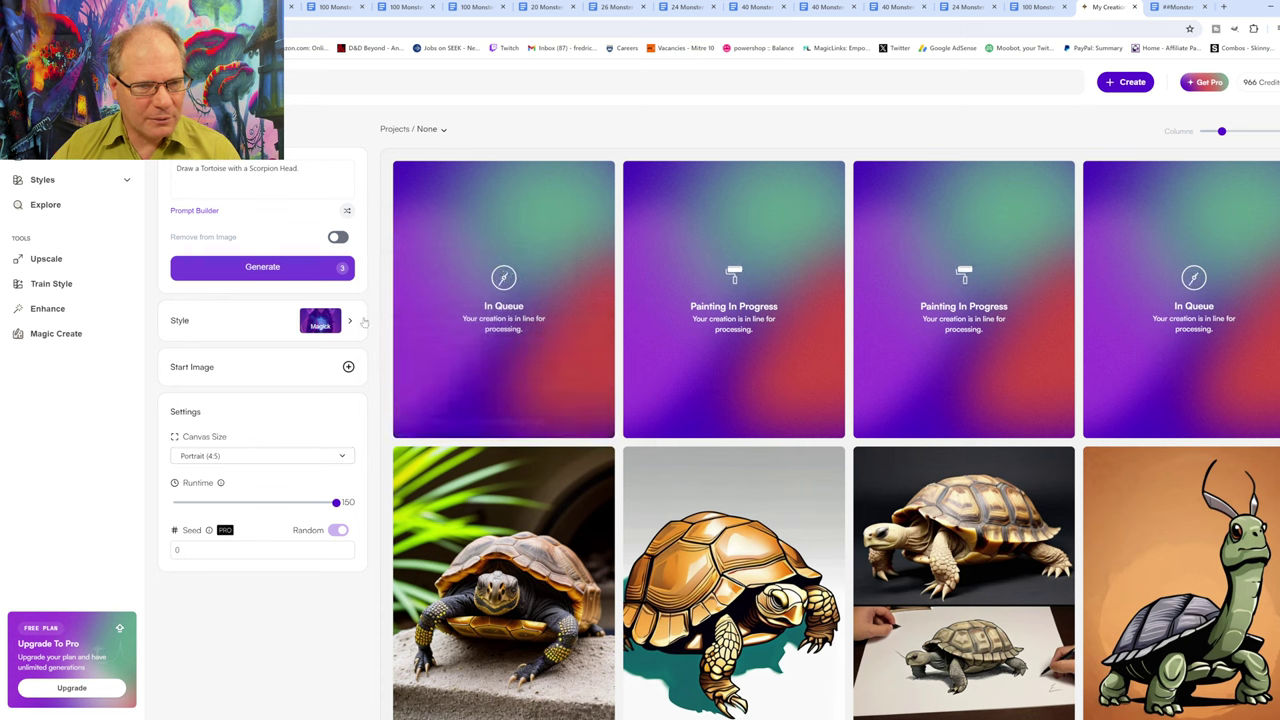
{"action": "left_click", "coordinate": [297, 268]}
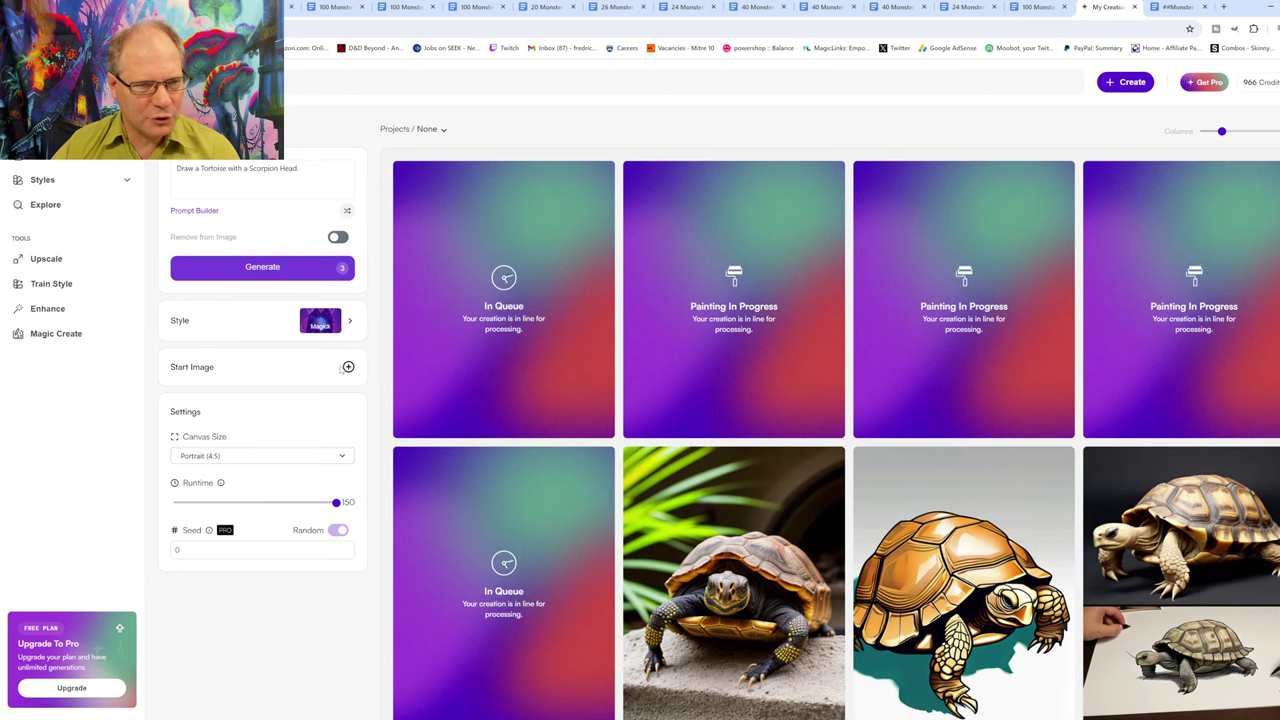
- Choose the High Fantasy style and generate the tortoise prompt with it
{"action": "left_click", "coordinate": [350, 322]}
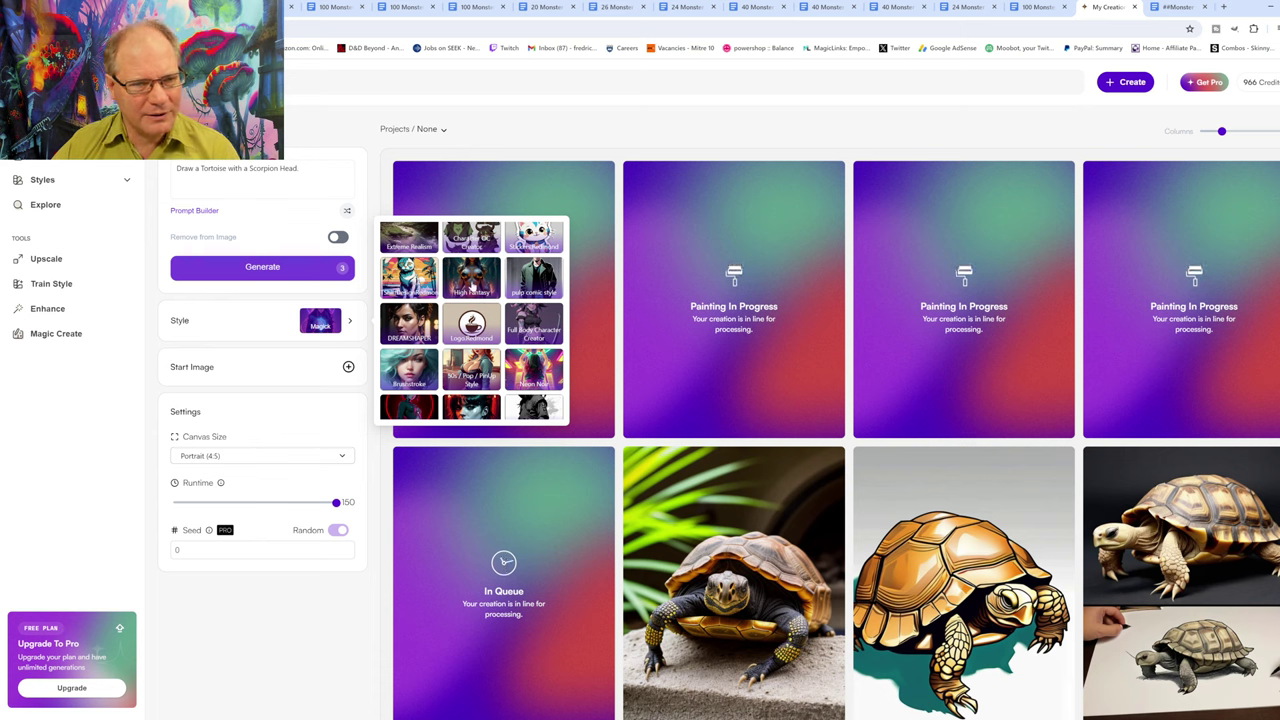
{"action": "scroll", "coordinate": [473, 287], "scroll_direction": "down", "scroll_amount": 1}
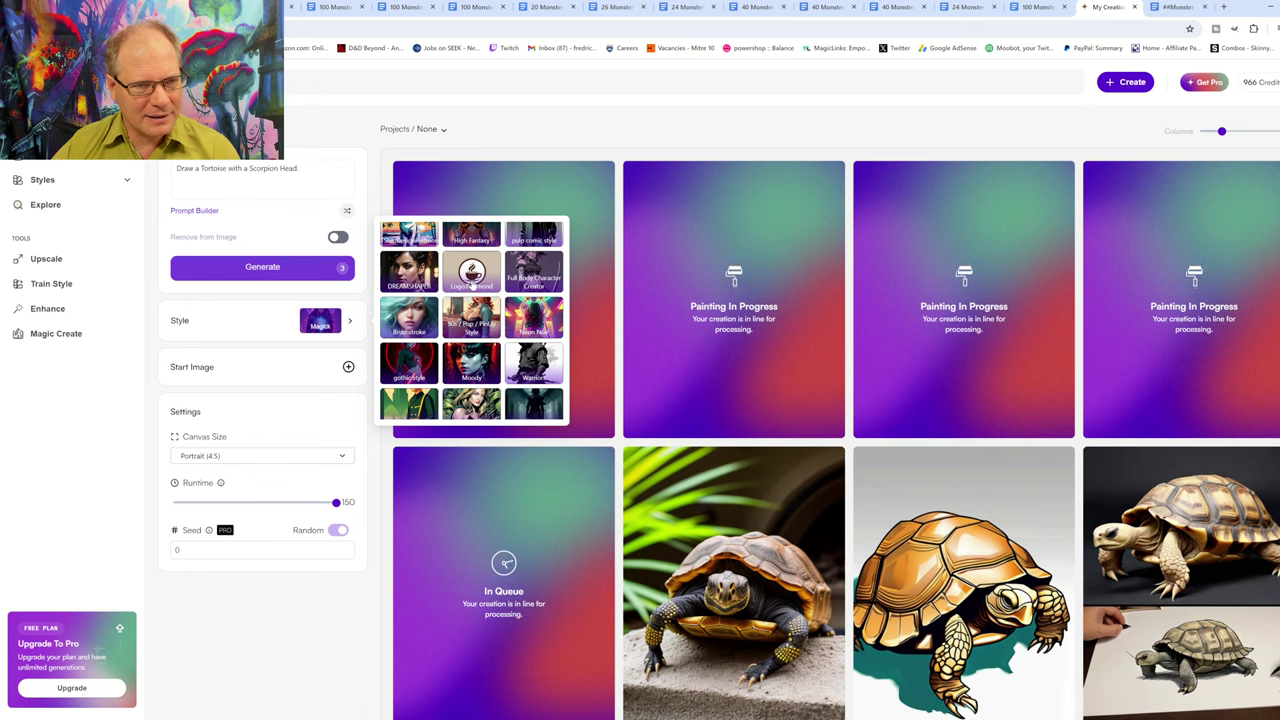
{"action": "scroll", "coordinate": [474, 286], "scroll_direction": "up", "scroll_amount": 1}
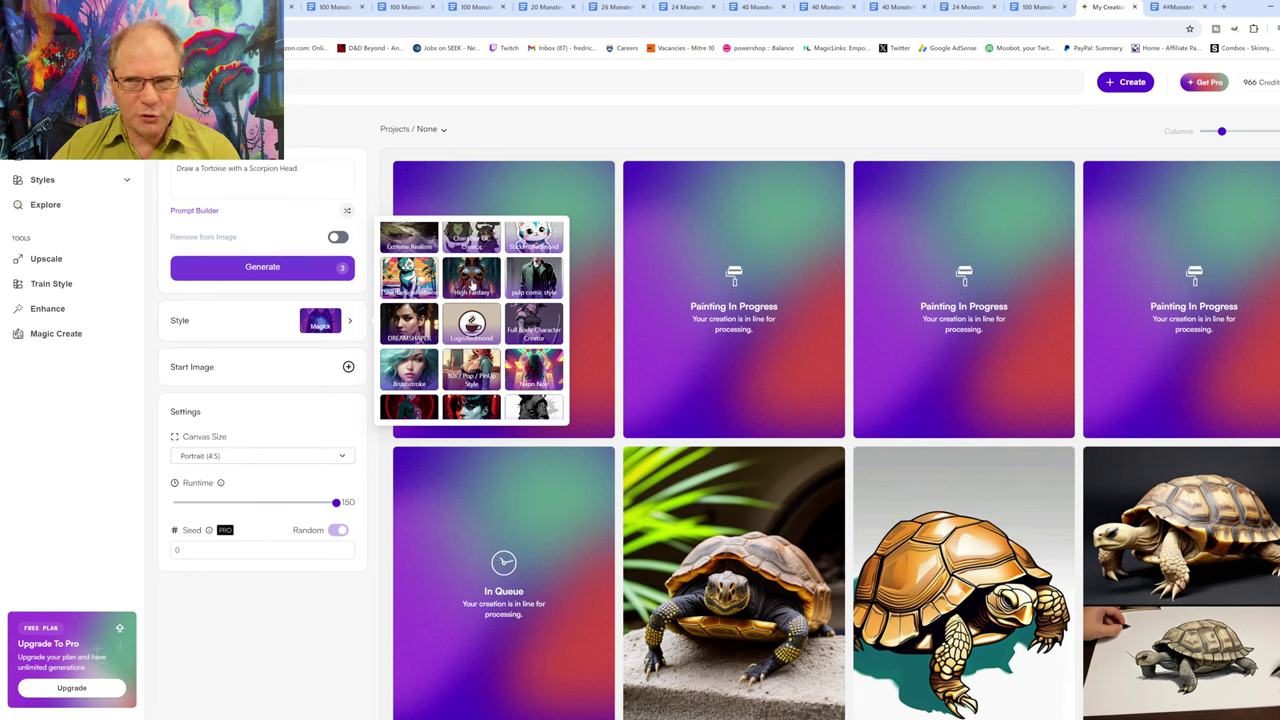
{"action": "left_click", "coordinate": [473, 287]}
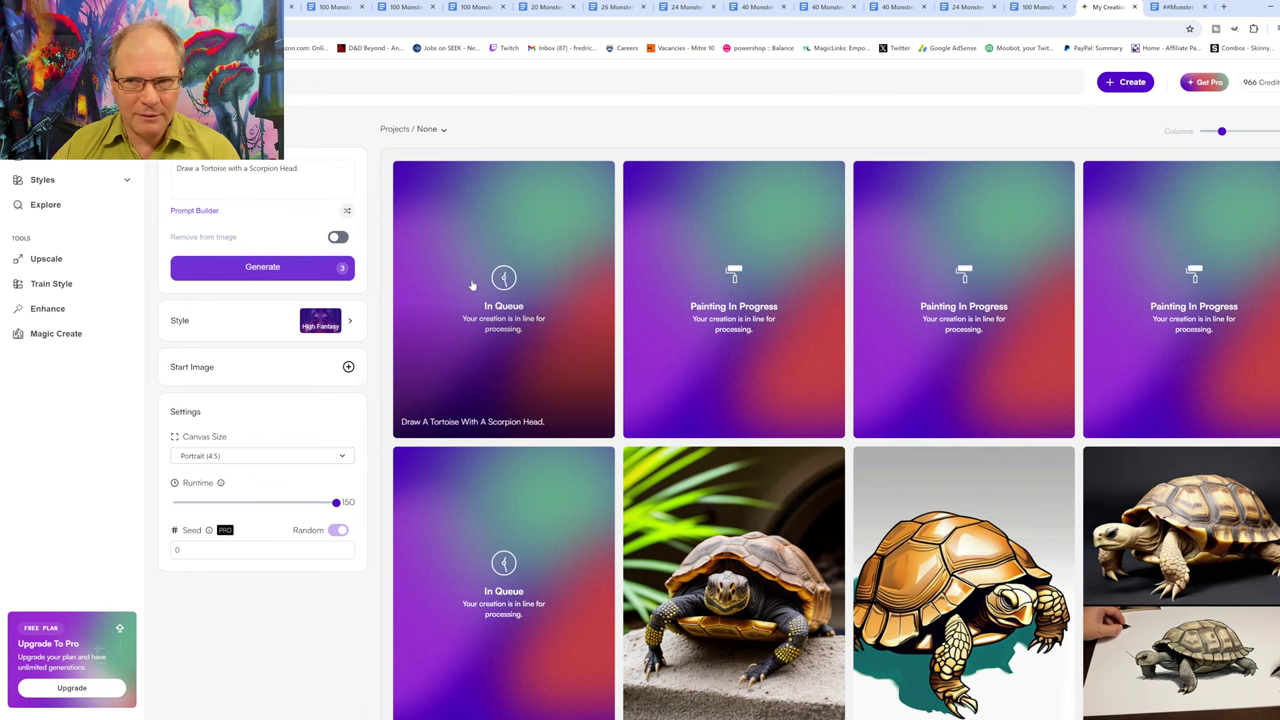
{"action": "left_click", "coordinate": [310, 270]}
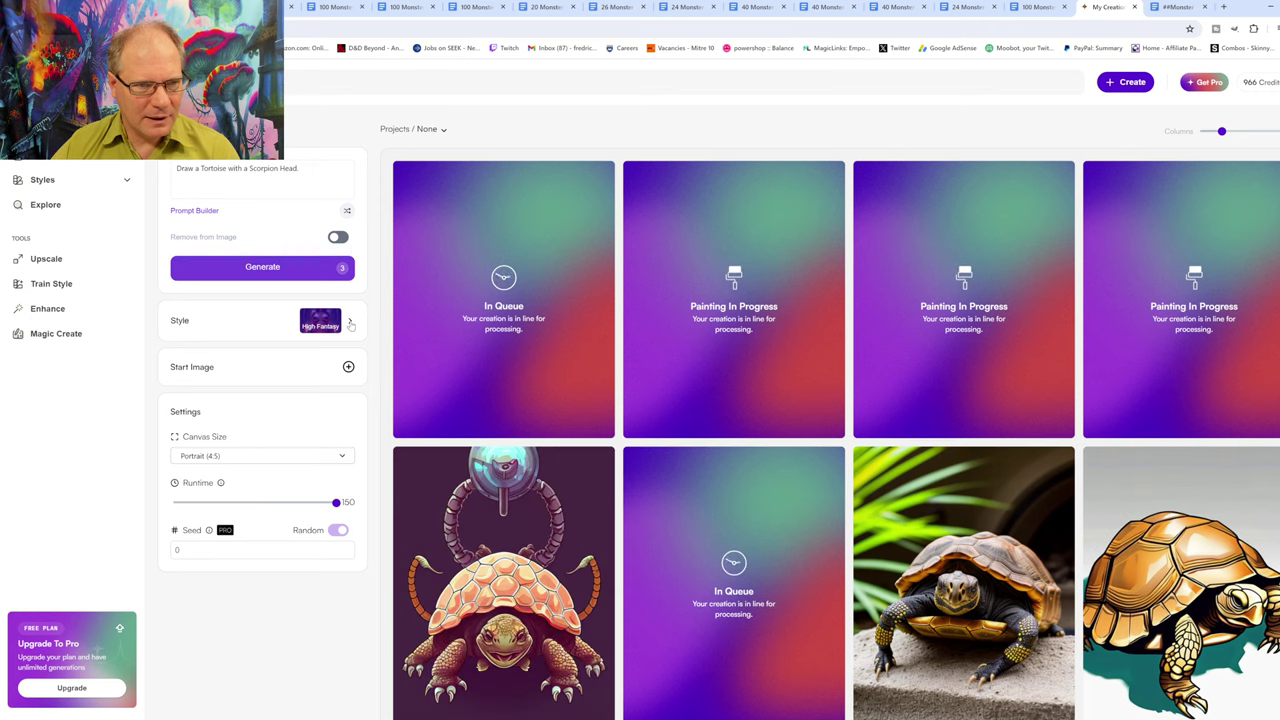
- Generate the tortoise prompt in the Watercolor style and look over the artwork in the creations gallery
{"action": "left_click", "coordinate": [350, 323]}
{"action": "scroll", "coordinate": [471, 348], "scroll_direction": "down", "scroll_amount": 5}
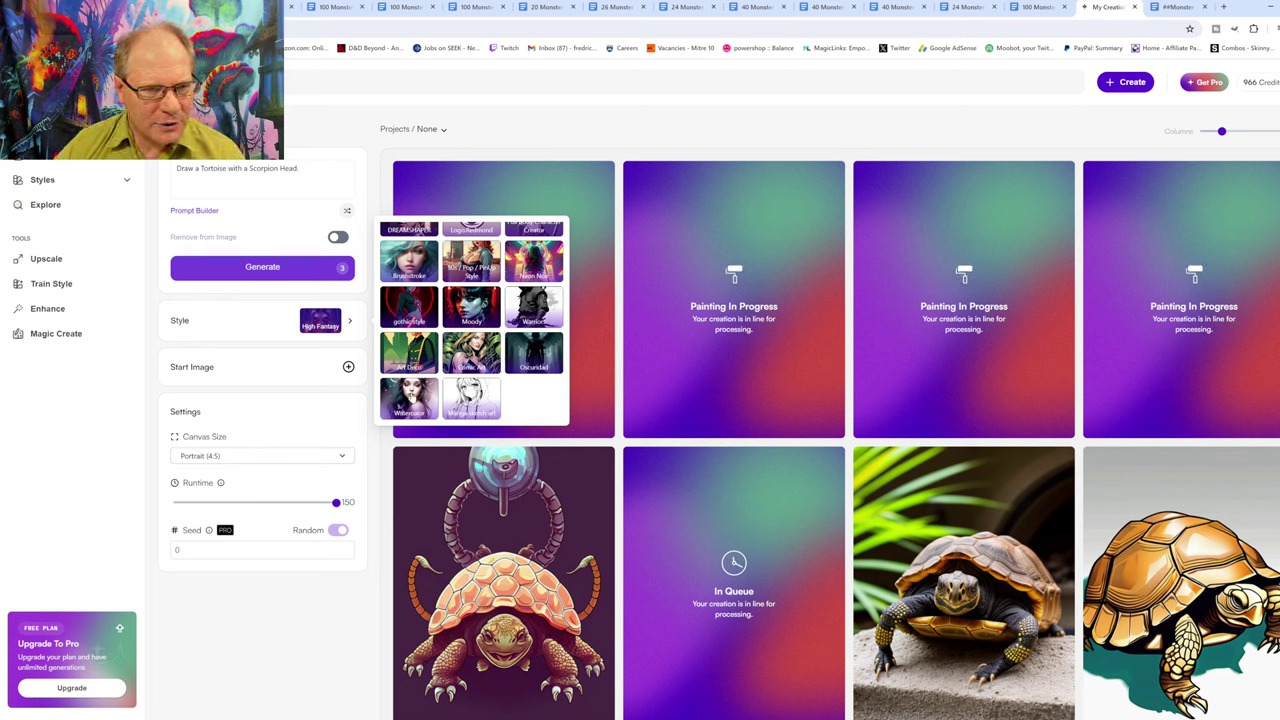
{"action": "left_click", "coordinate": [408, 398]}
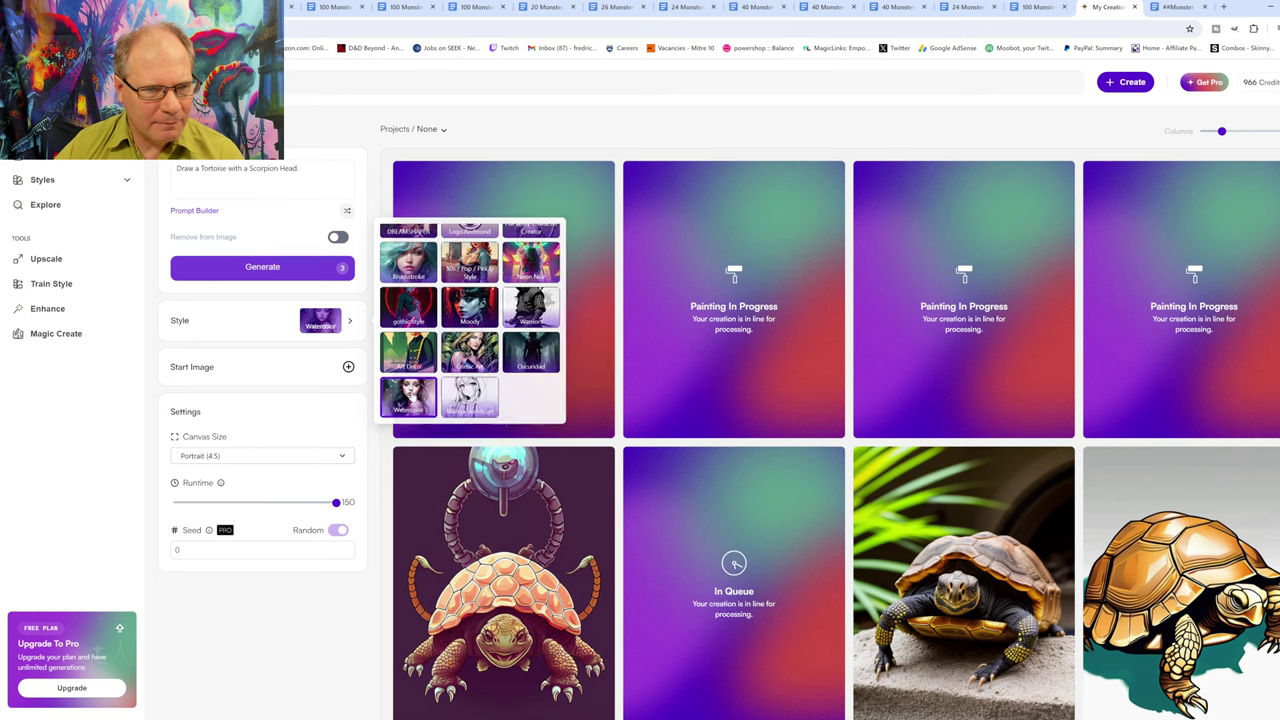
{"action": "left_click", "coordinate": [285, 272]}
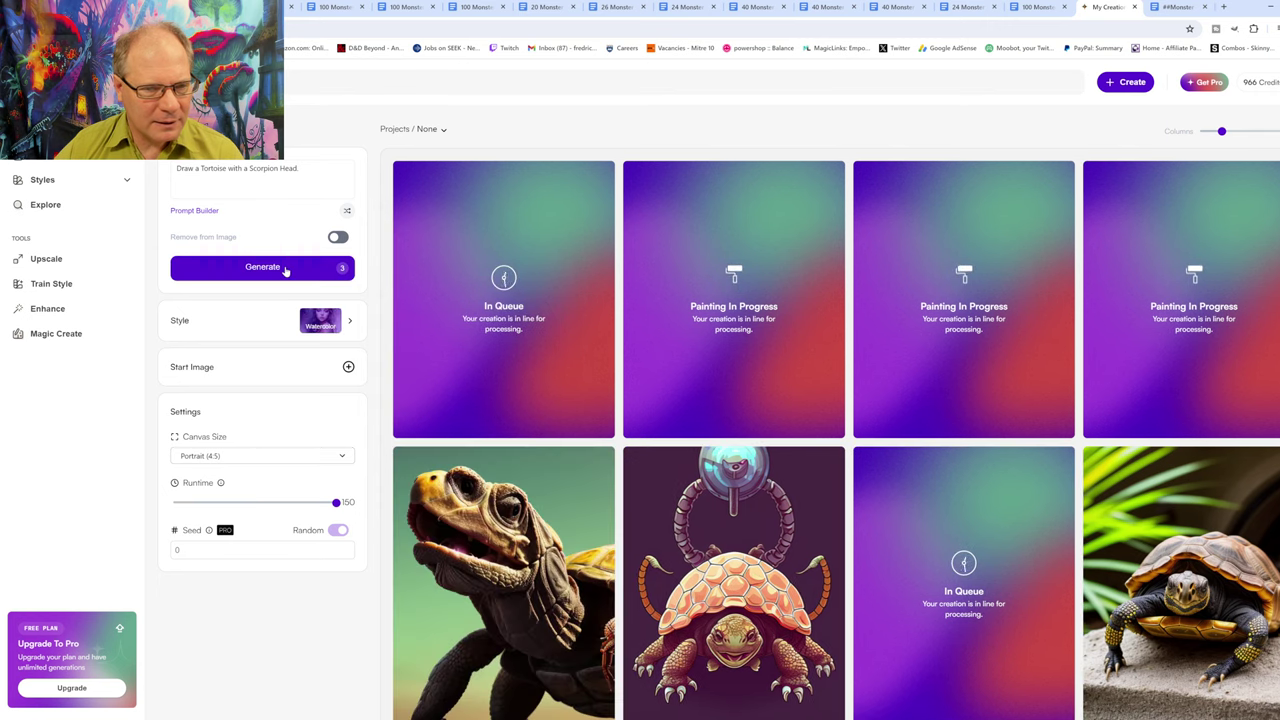
{"action": "scroll", "coordinate": [605, 429], "scroll_direction": "down", "scroll_amount": 2}
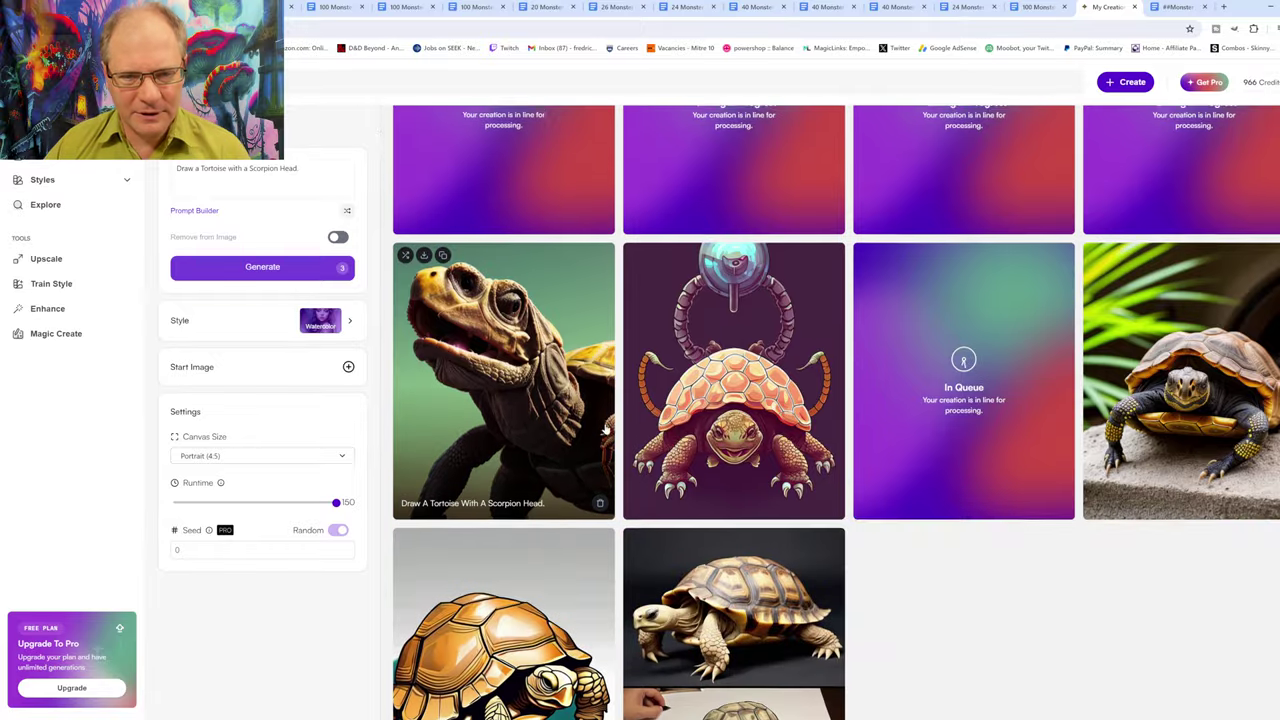
{"action": "scroll", "coordinate": [596, 420], "scroll_direction": "down", "scroll_amount": 2}
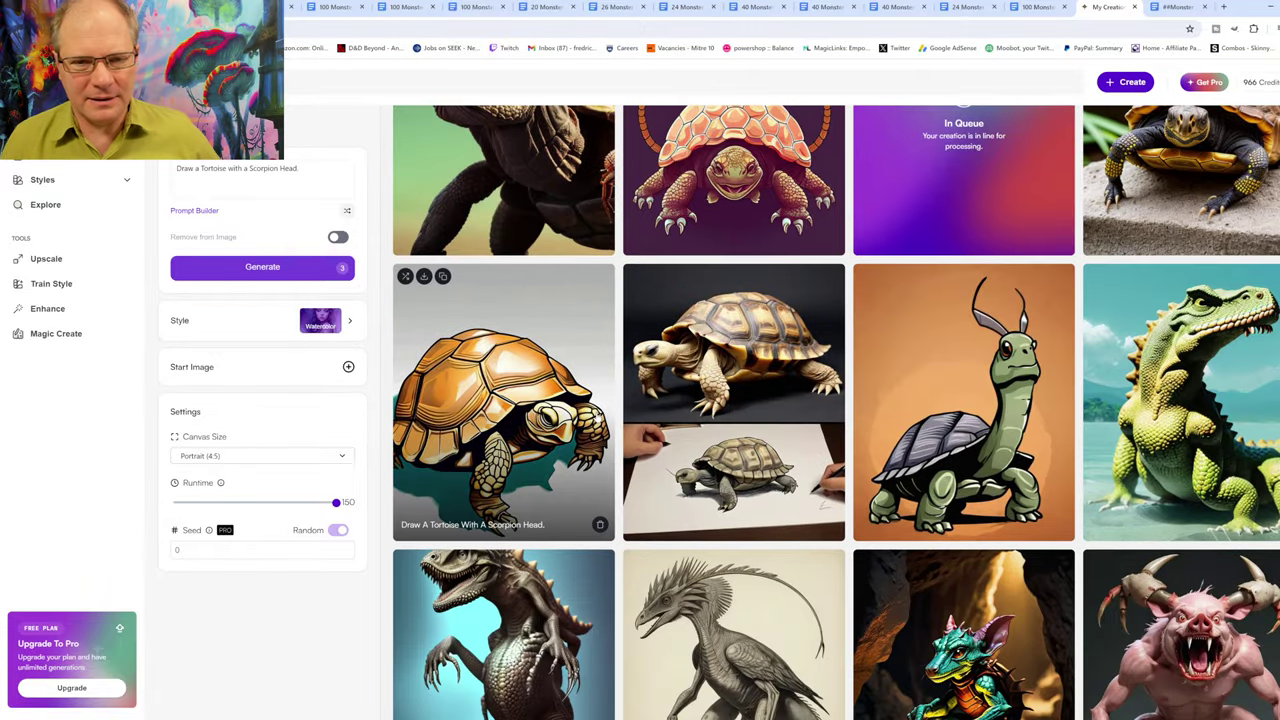
{"action": "scroll", "coordinate": [596, 420], "scroll_direction": "up", "scroll_amount": 5}
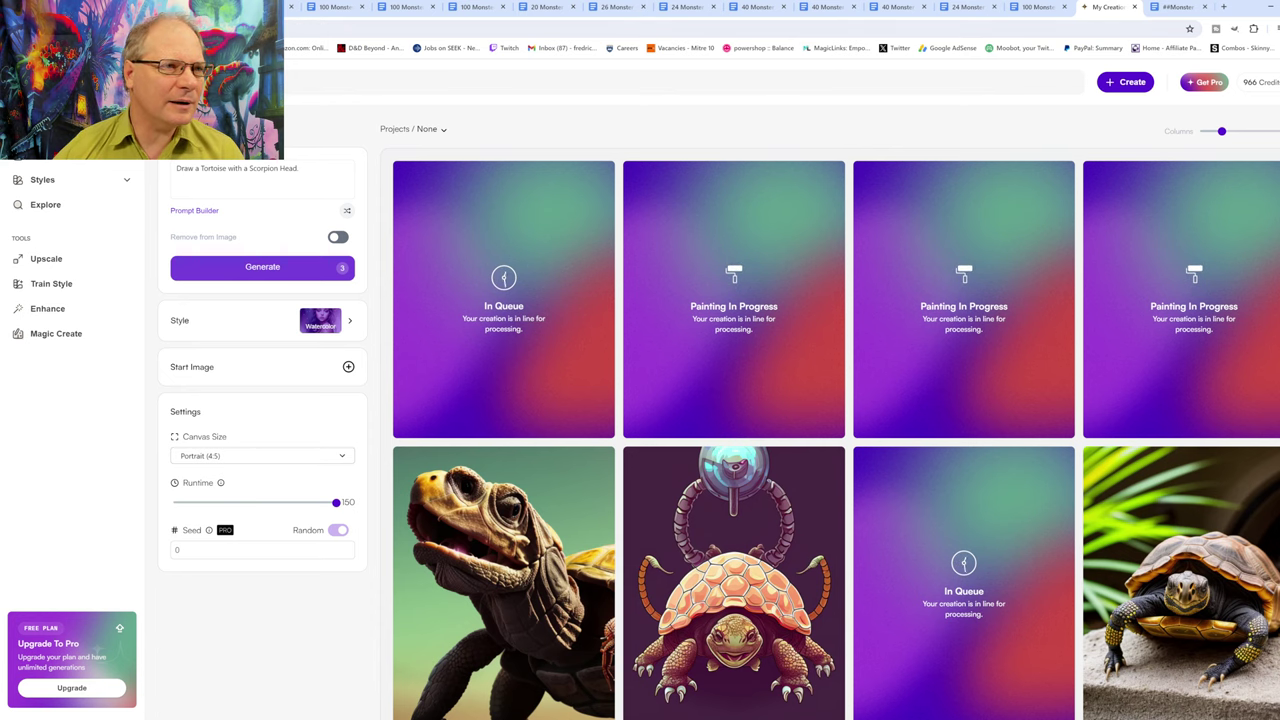
- Return to the monster template document in Google Docs and close the document with the animal table
{"action": "key", "text": "ctrl+Tab"}
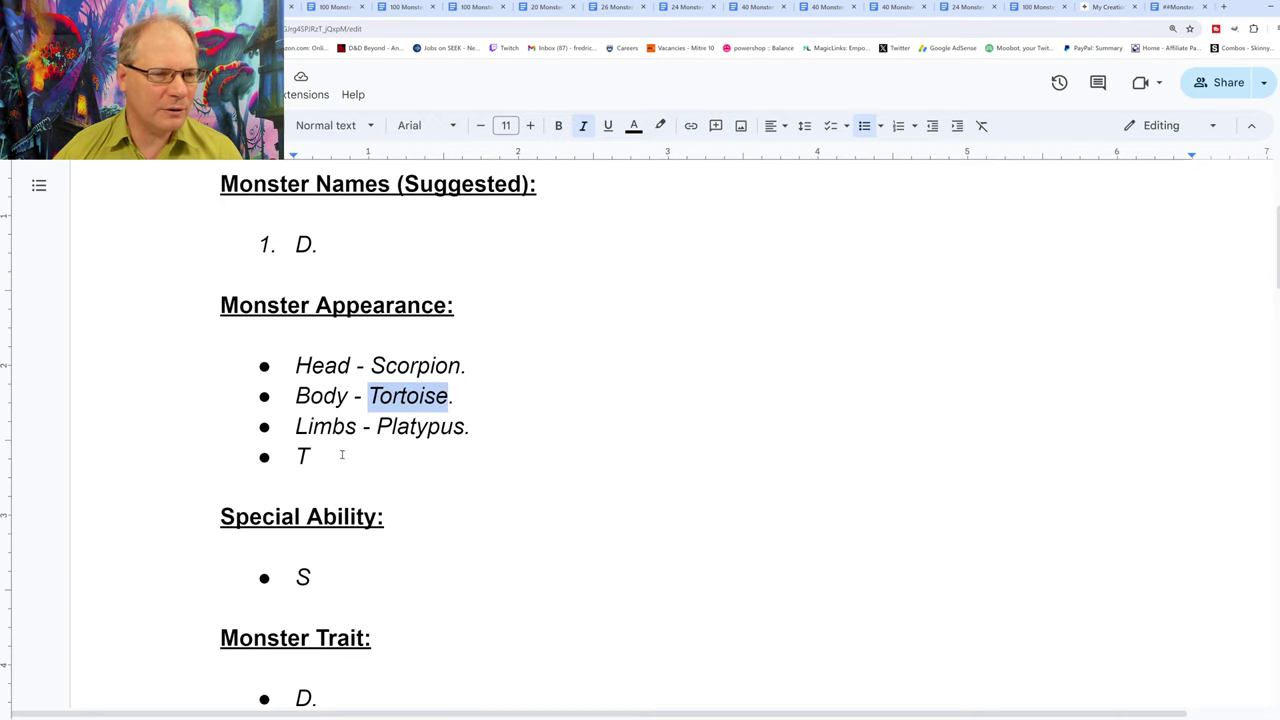
{"action": "left_click", "coordinate": [341, 455]}
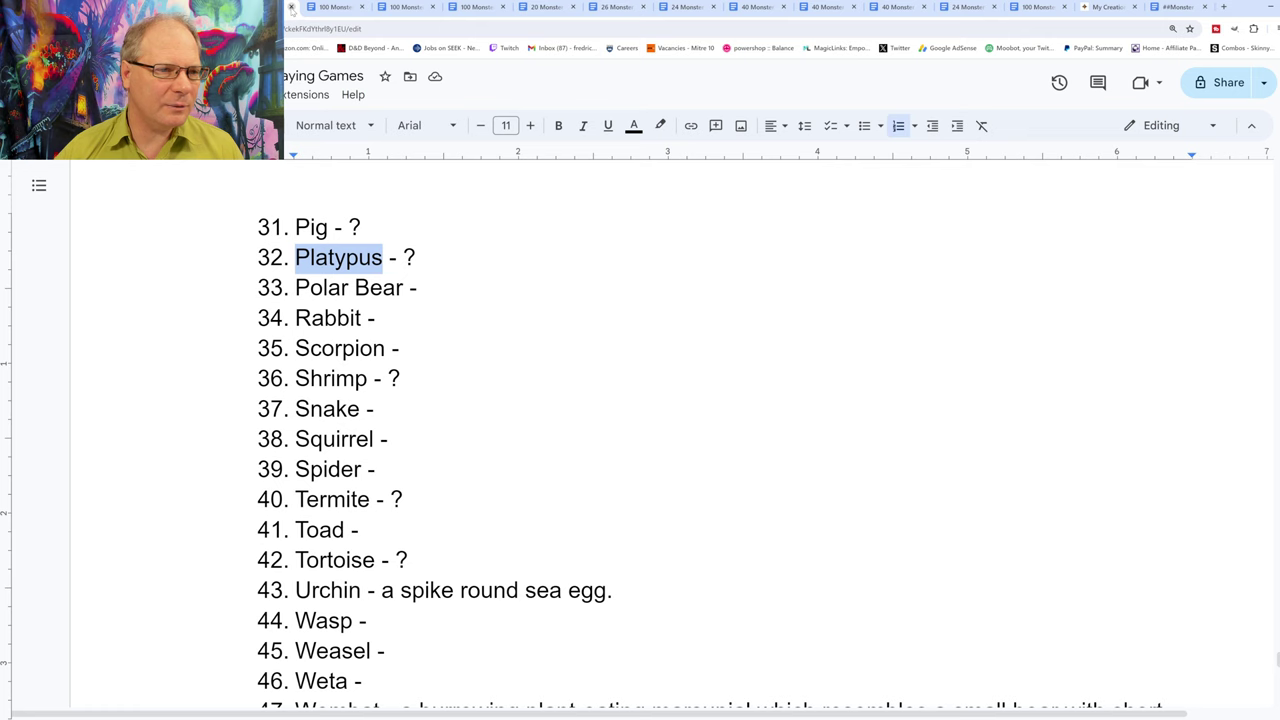
{"action": "left_click", "coordinate": [291, 7]}
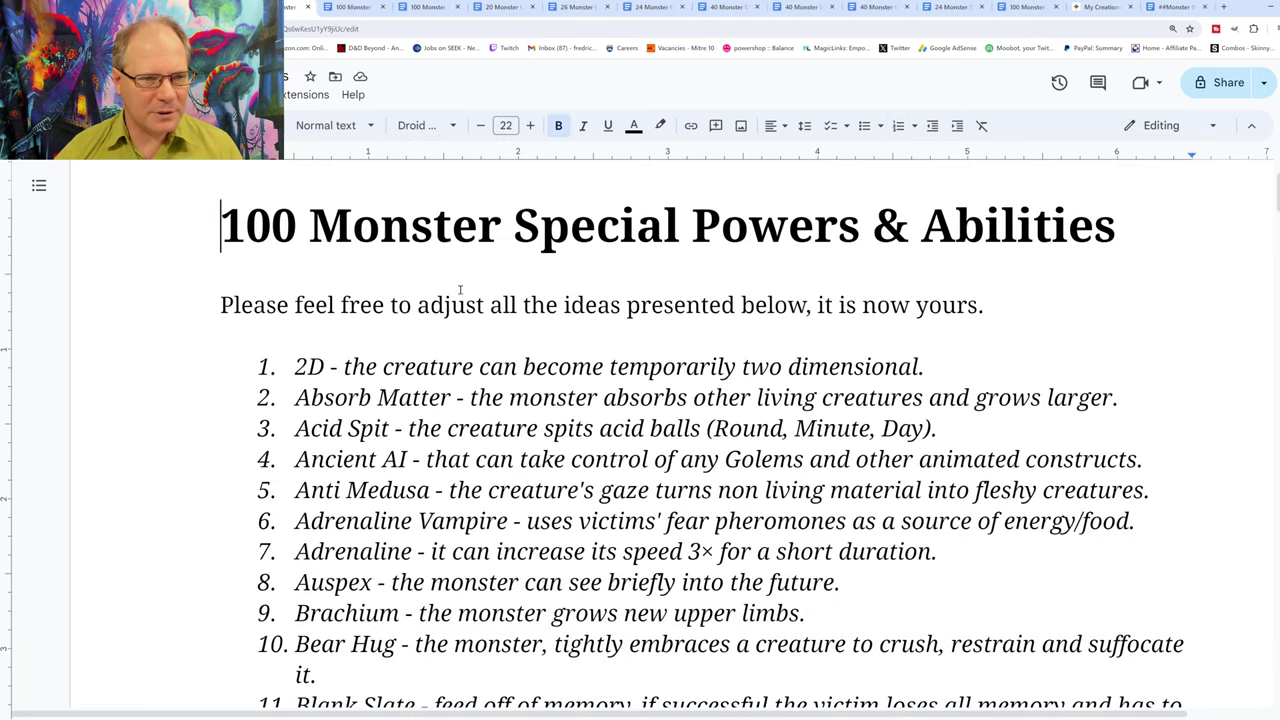
- Read through the list of 100 monster special powers and abilities, looking closely at the entries from about 79 to 100
{"action": "scroll", "coordinate": [459, 288], "scroll_direction": "down", "scroll_amount": 8}
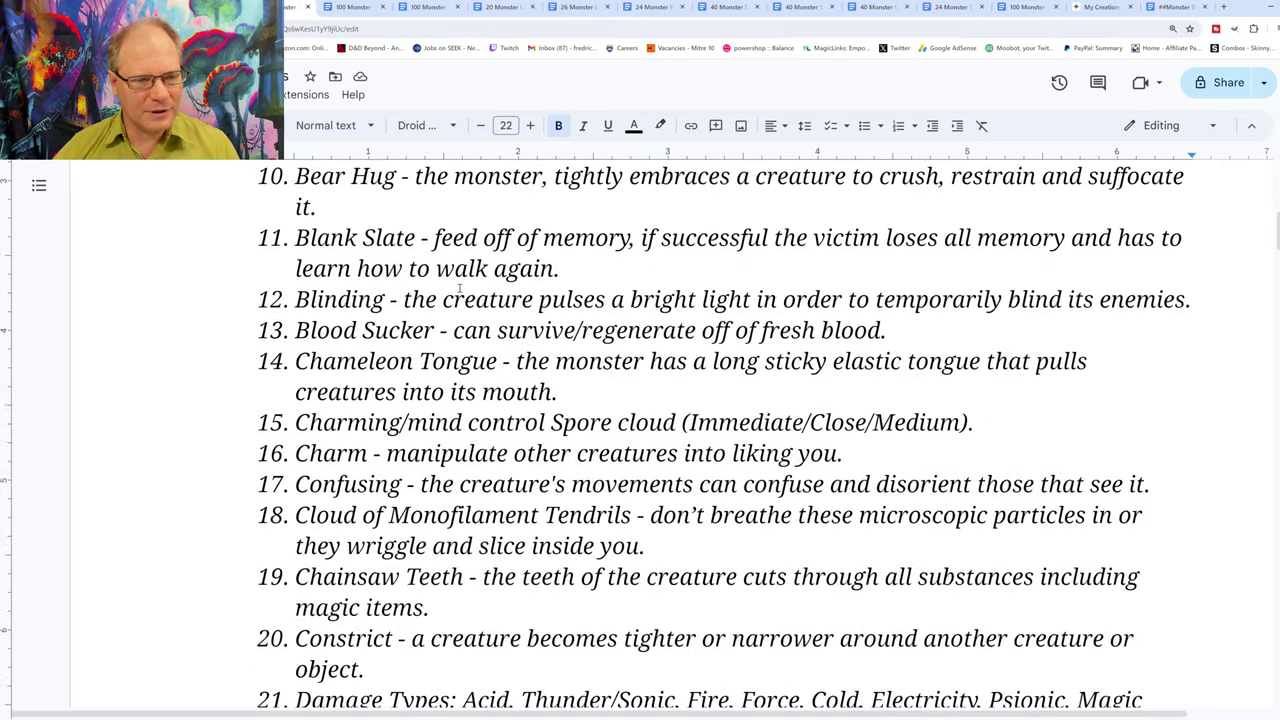
{"action": "scroll", "coordinate": [459, 288], "scroll_direction": "down", "scroll_amount": 10}
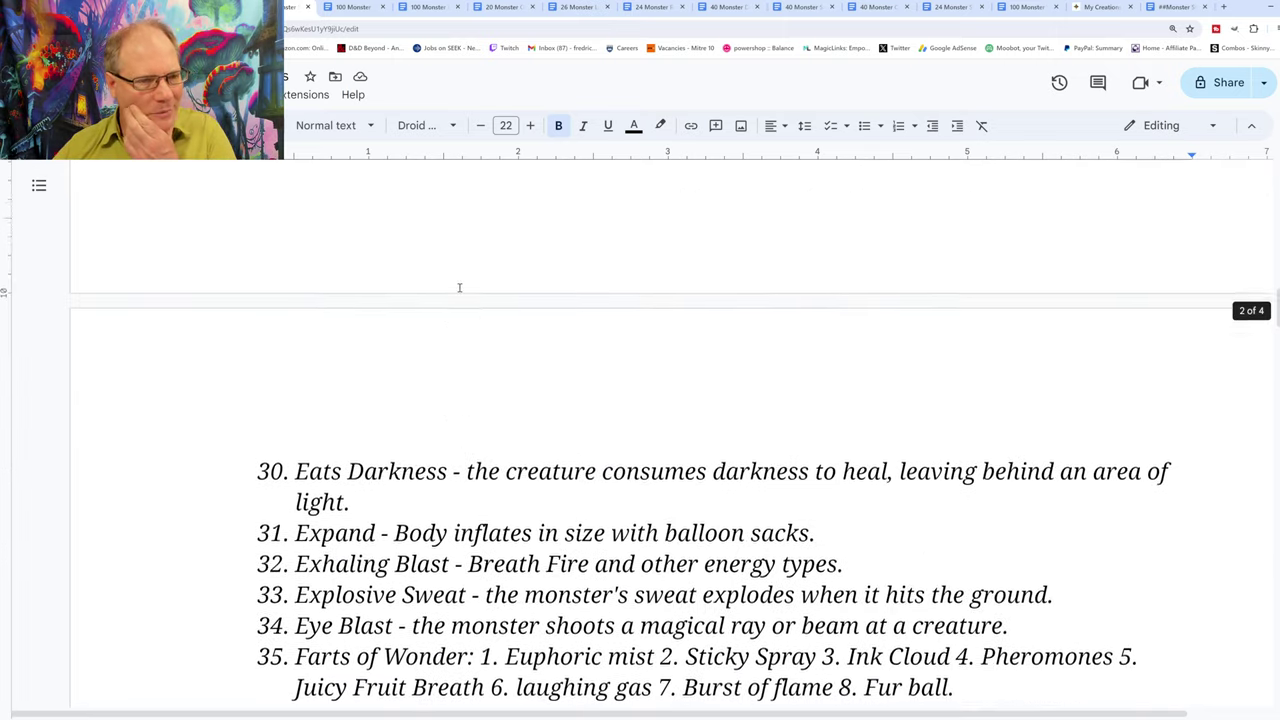
{"action": "scroll", "coordinate": [459, 288], "scroll_direction": "down", "scroll_amount": 15}
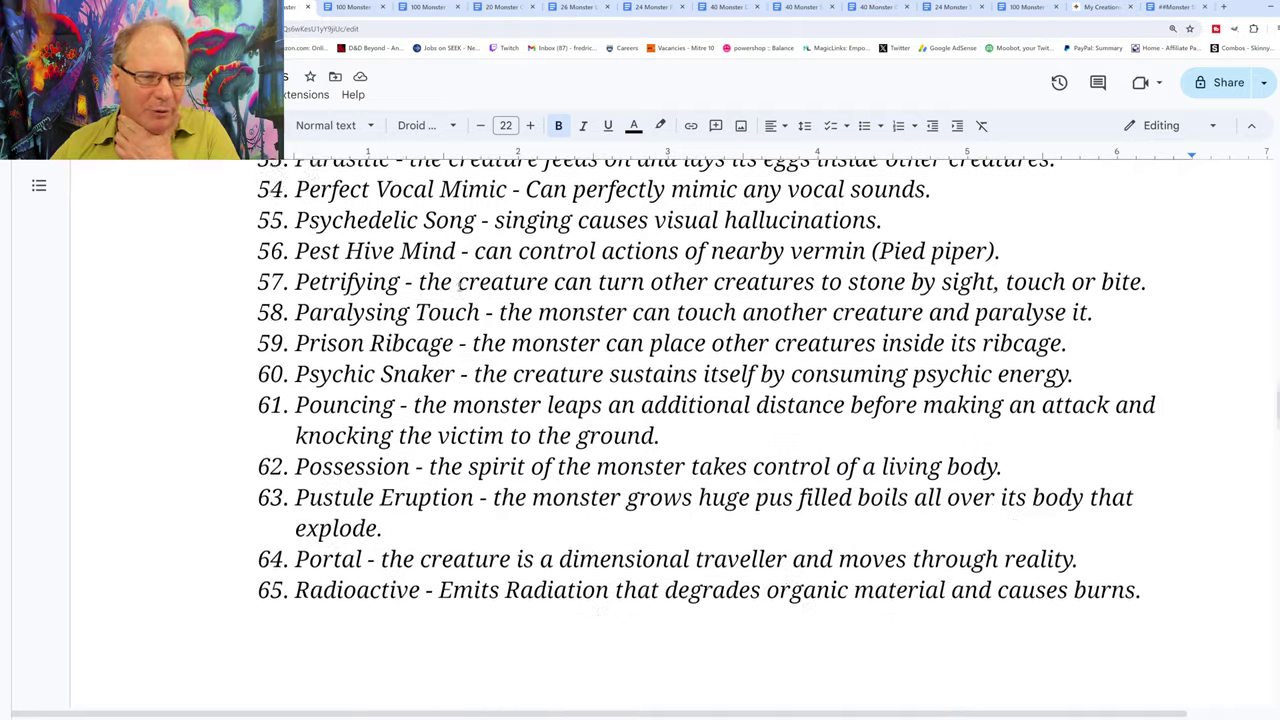
{"action": "scroll", "coordinate": [459, 288], "scroll_direction": "down", "scroll_amount": 15}
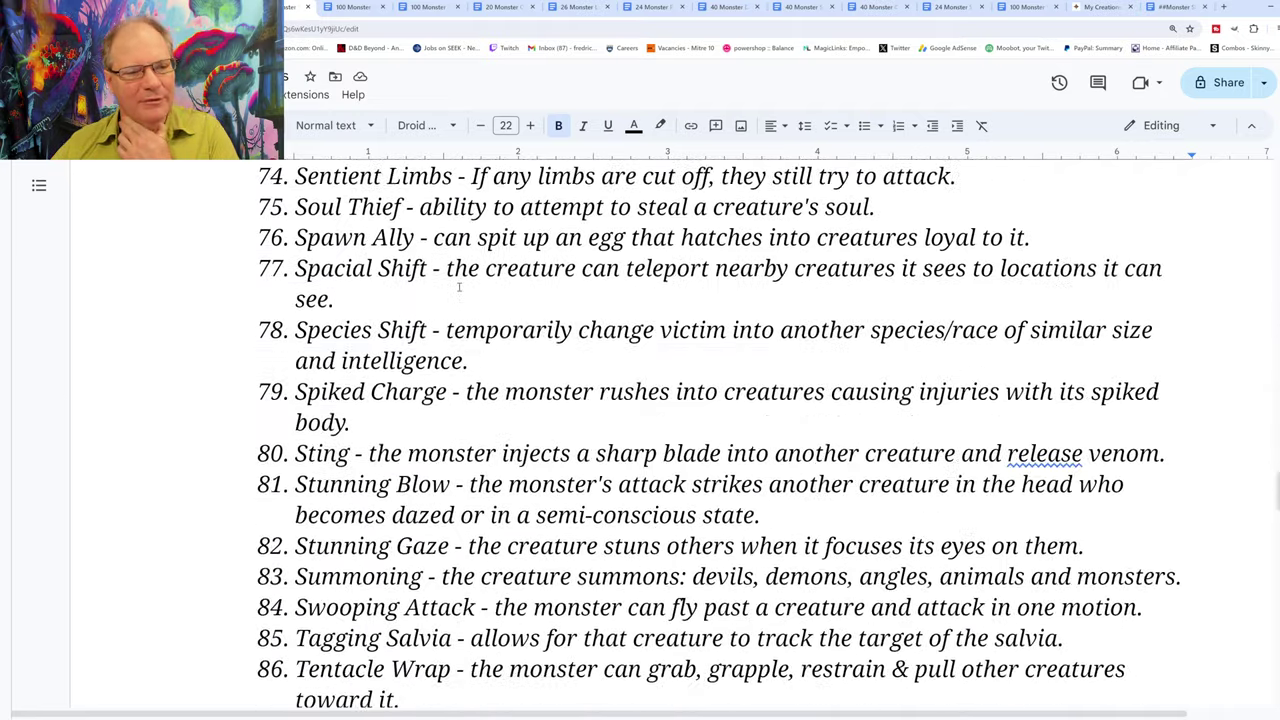
{"action": "scroll", "coordinate": [459, 288], "scroll_direction": "down", "scroll_amount": 12}
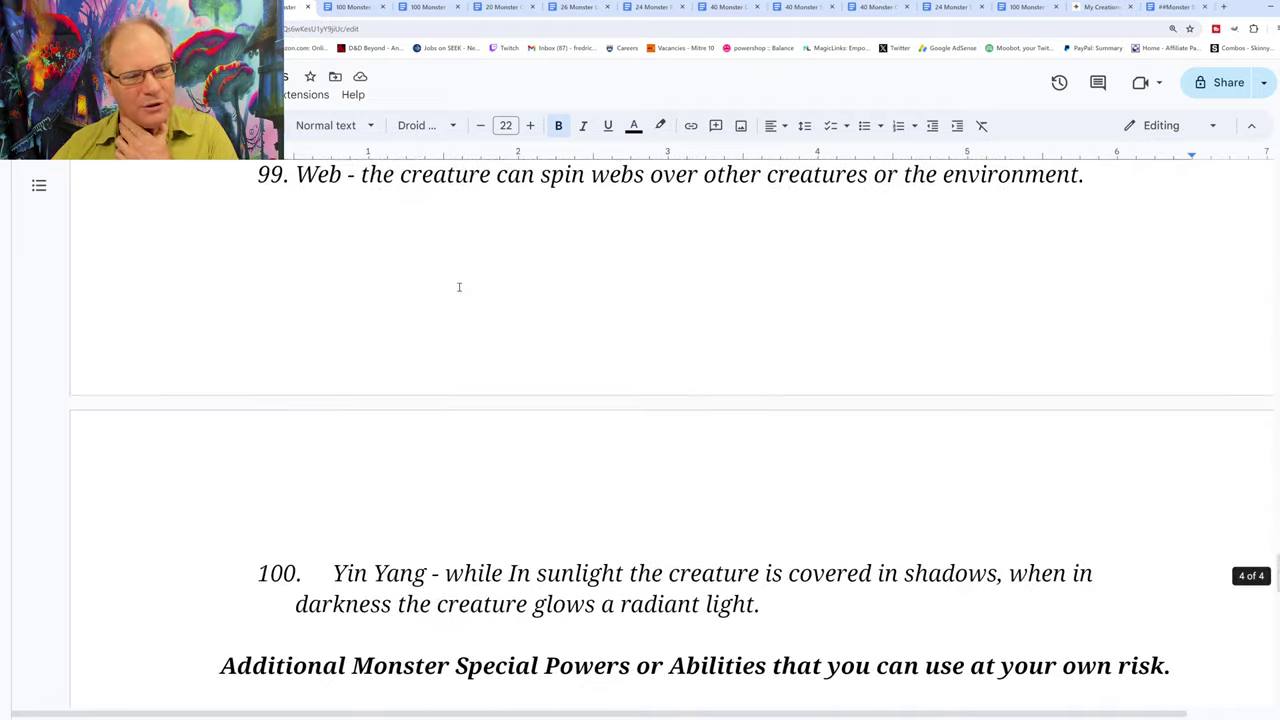
{"action": "scroll", "coordinate": [459, 288], "scroll_direction": "up", "scroll_amount": 10}
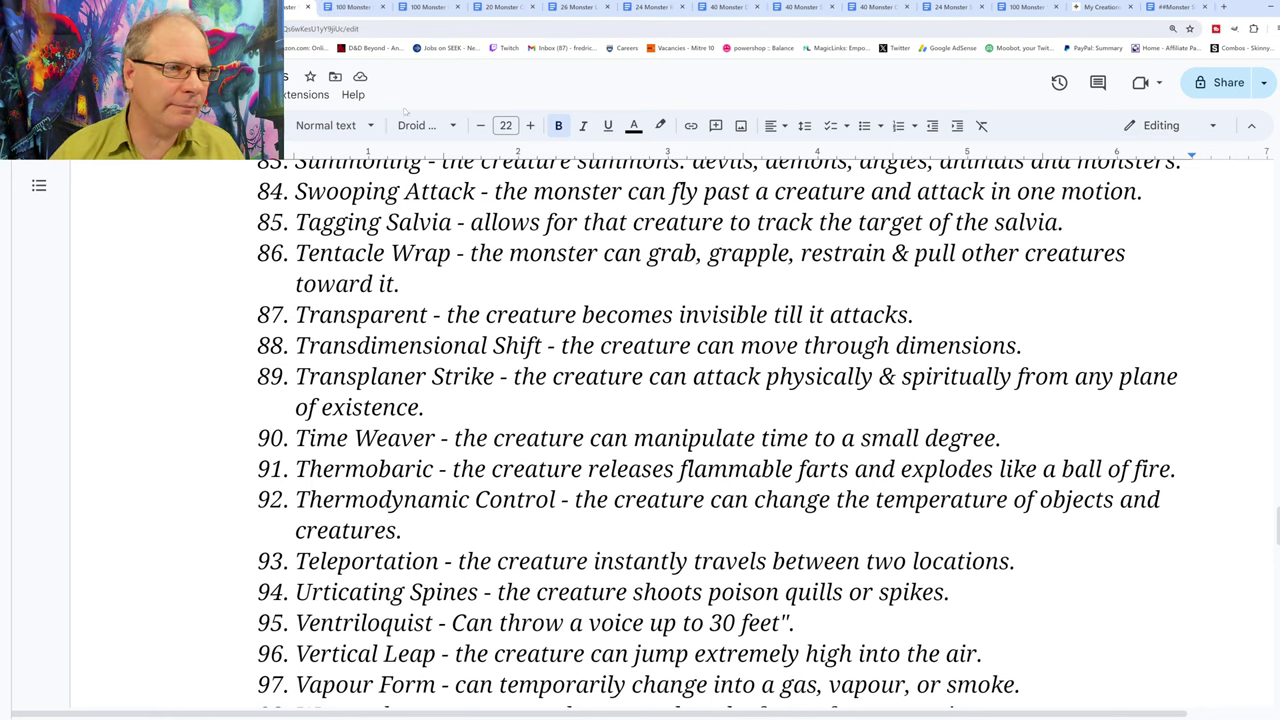
{"action": "scroll", "coordinate": [470, 316], "scroll_direction": "down", "scroll_amount": 5}
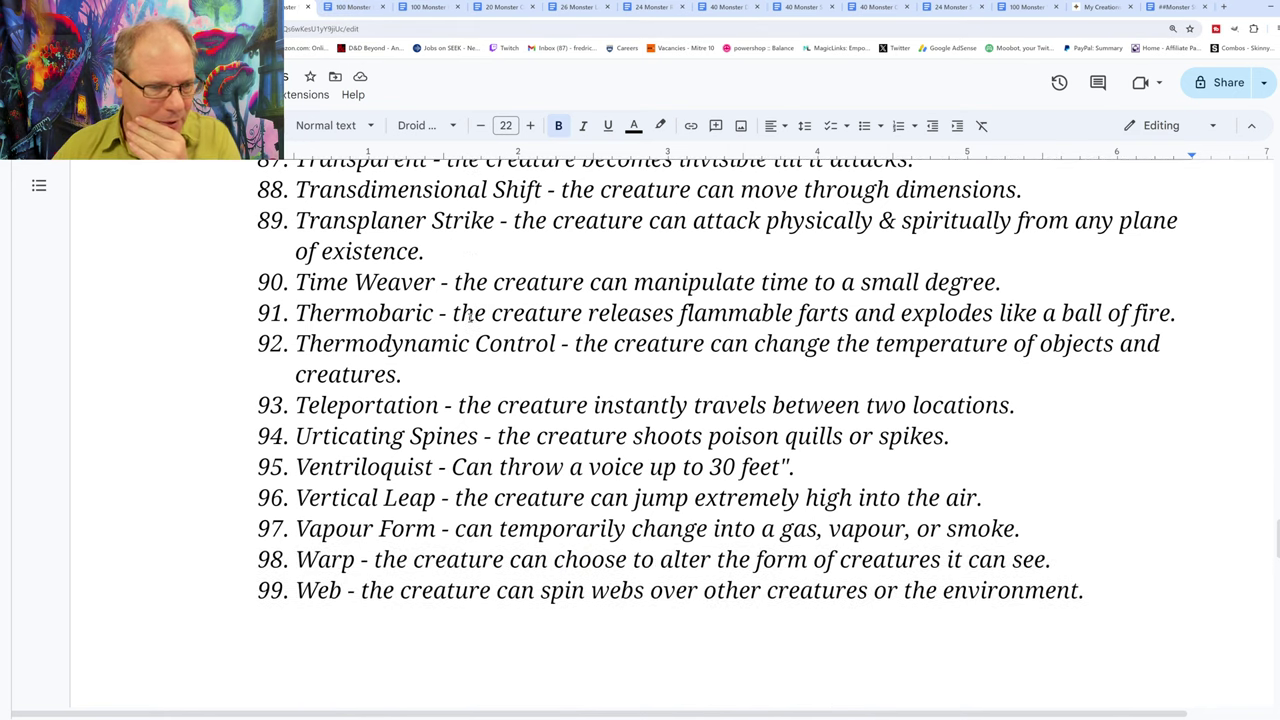
{"action": "scroll", "coordinate": [469, 317], "scroll_direction": "down", "scroll_amount": 5}
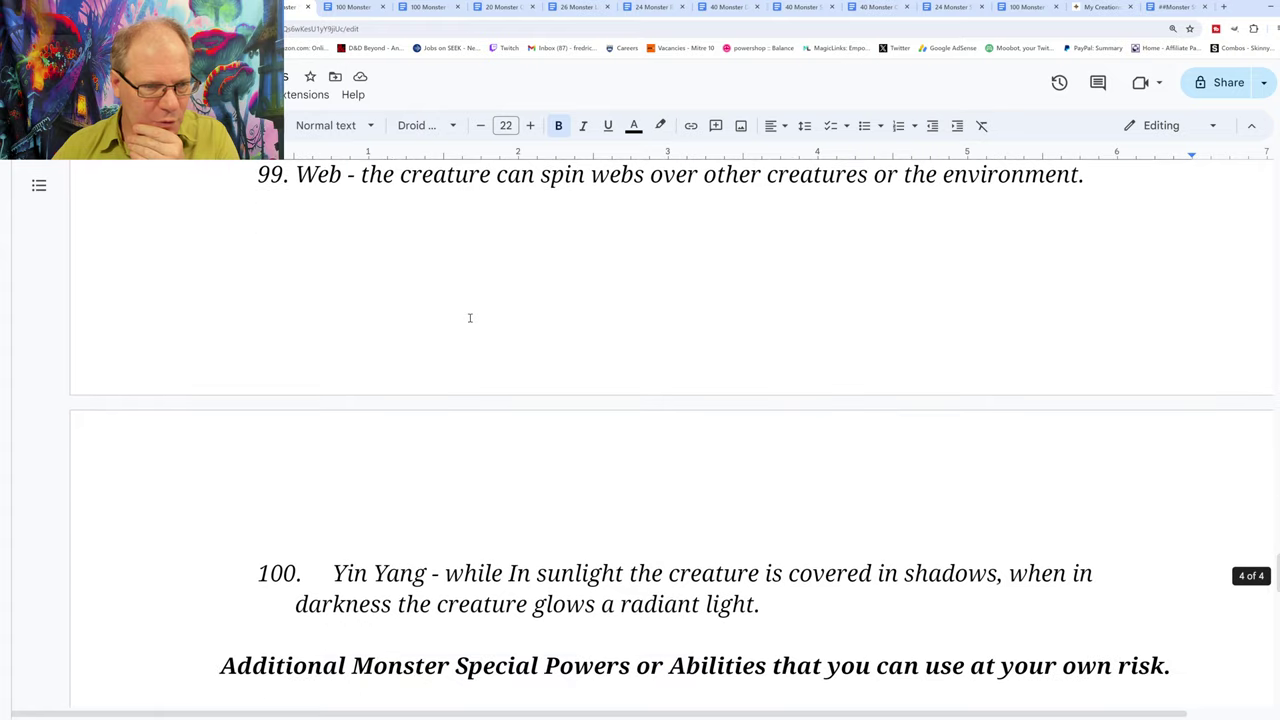
{"action": "scroll", "coordinate": [469, 317], "scroll_direction": "up", "scroll_amount": 6}
{"action": "scroll", "coordinate": [469, 318], "scroll_direction": "up", "scroll_amount": 3}
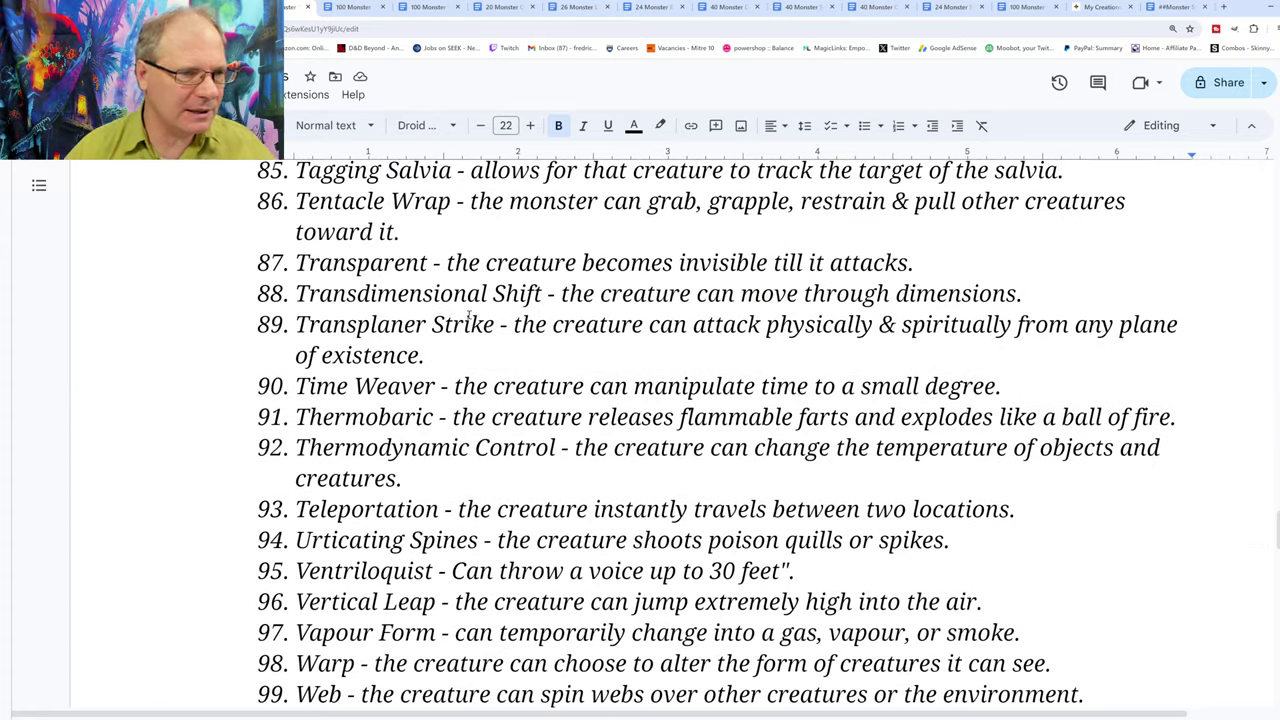
{"action": "scroll", "coordinate": [469, 316], "scroll_direction": "up", "scroll_amount": 5}
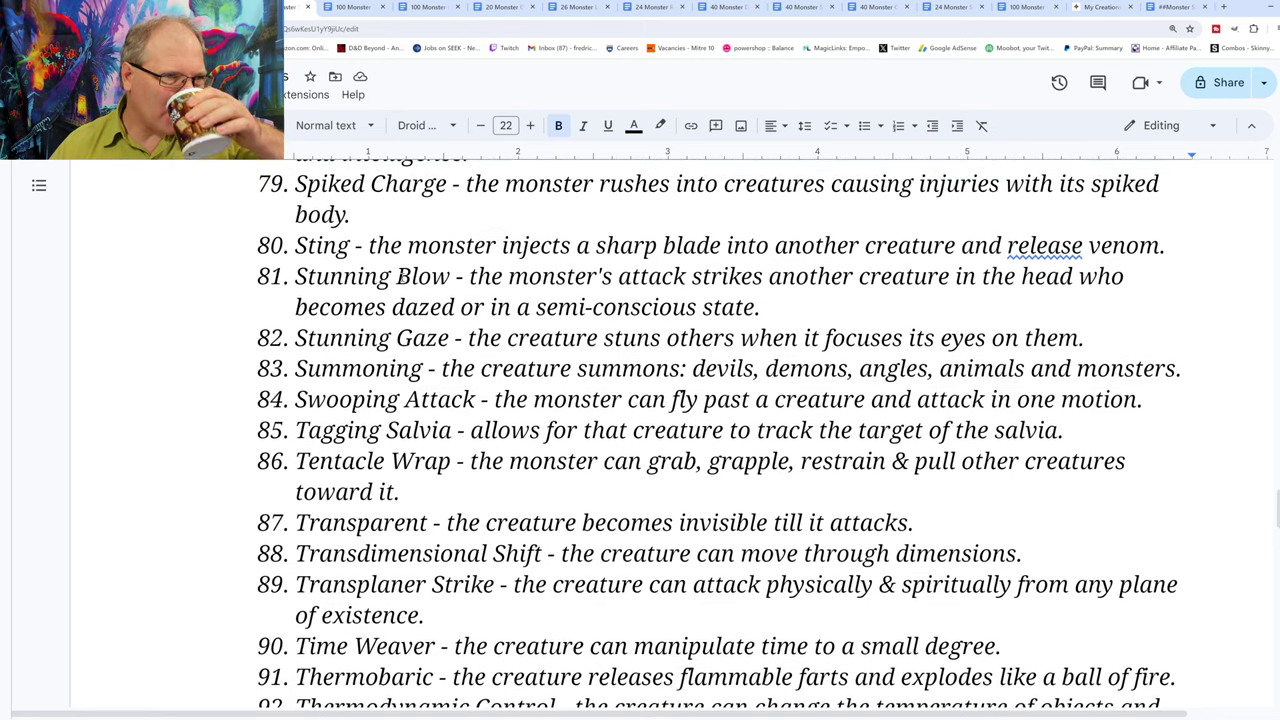
- Return to the monster template and write "The creature has the small head of a Scorpion" in the last Monster Appearance bullet
{"action": "key", "text": "ctrl+shift+Tab"}
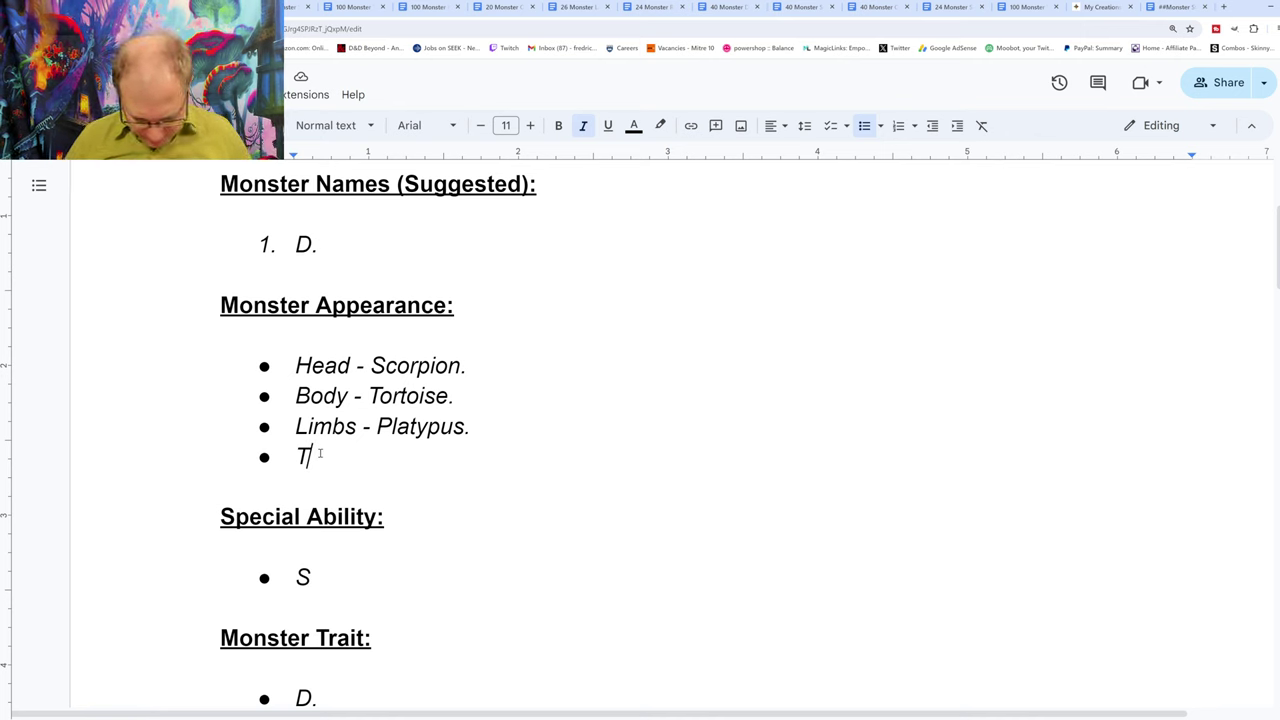
{"action": "type", "text": "he crerat"}
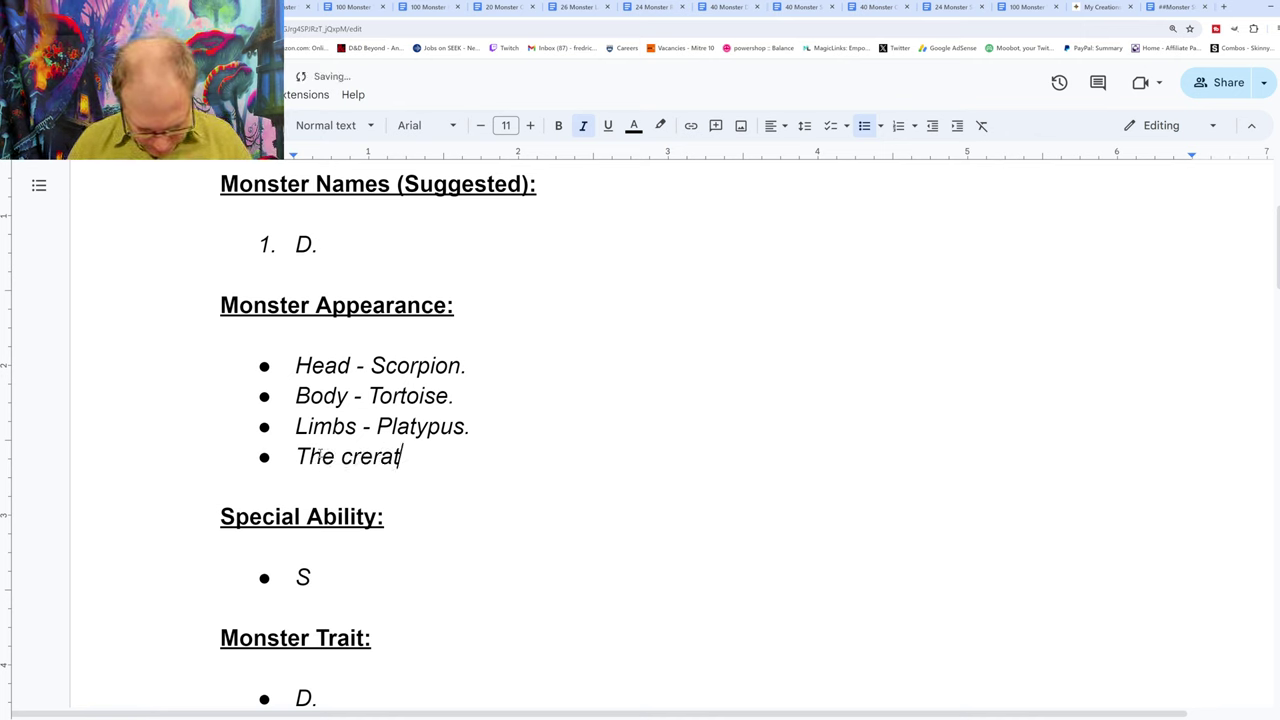
{"action": "key", "text": "BackSpace"}
{"action": "key", "text": "BackSpace"}
{"action": "key", "text": "BackSpace"}
{"action": "type", "text": "ature has the "}
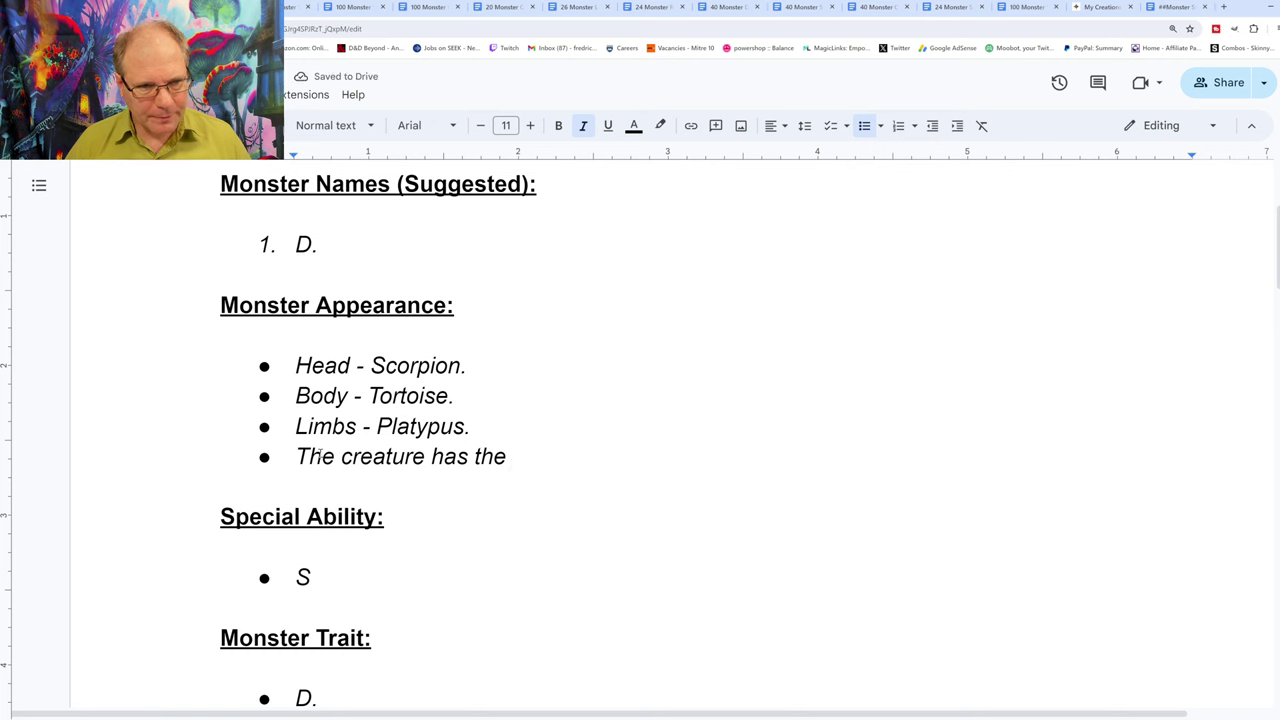
{"action": "type", "text": "small "}
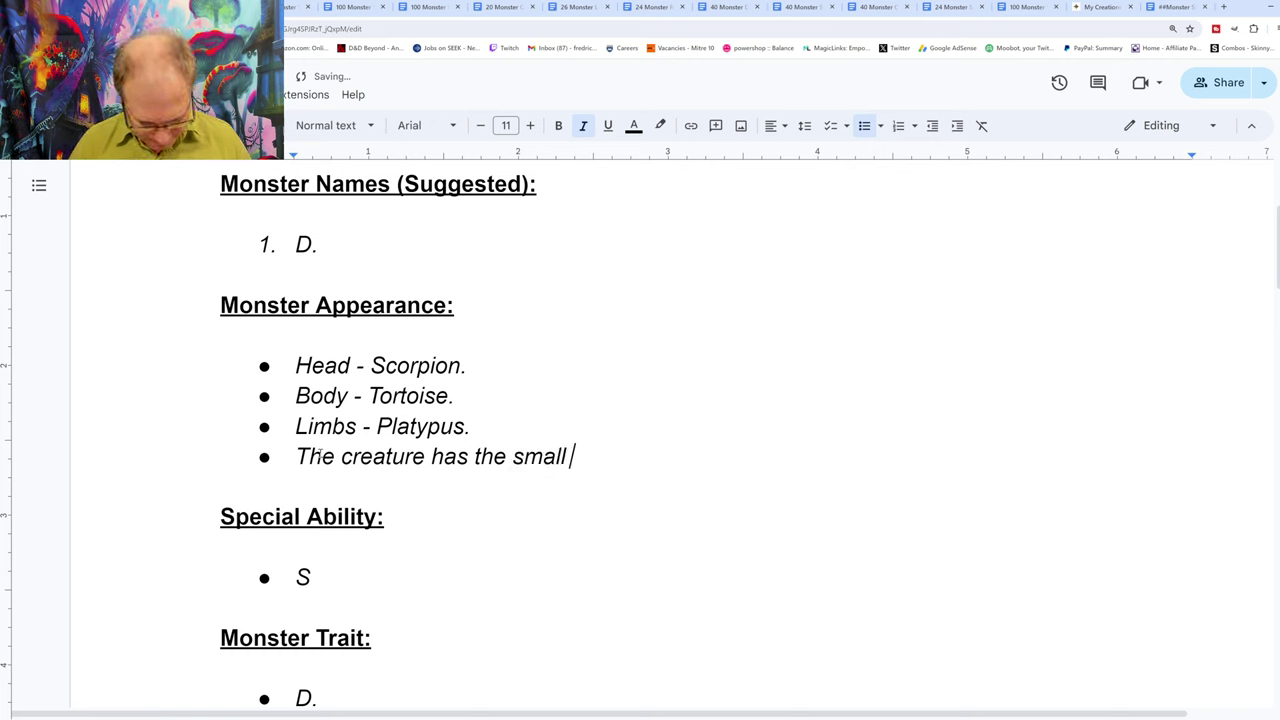
{"action": "type", "text": "head o"}
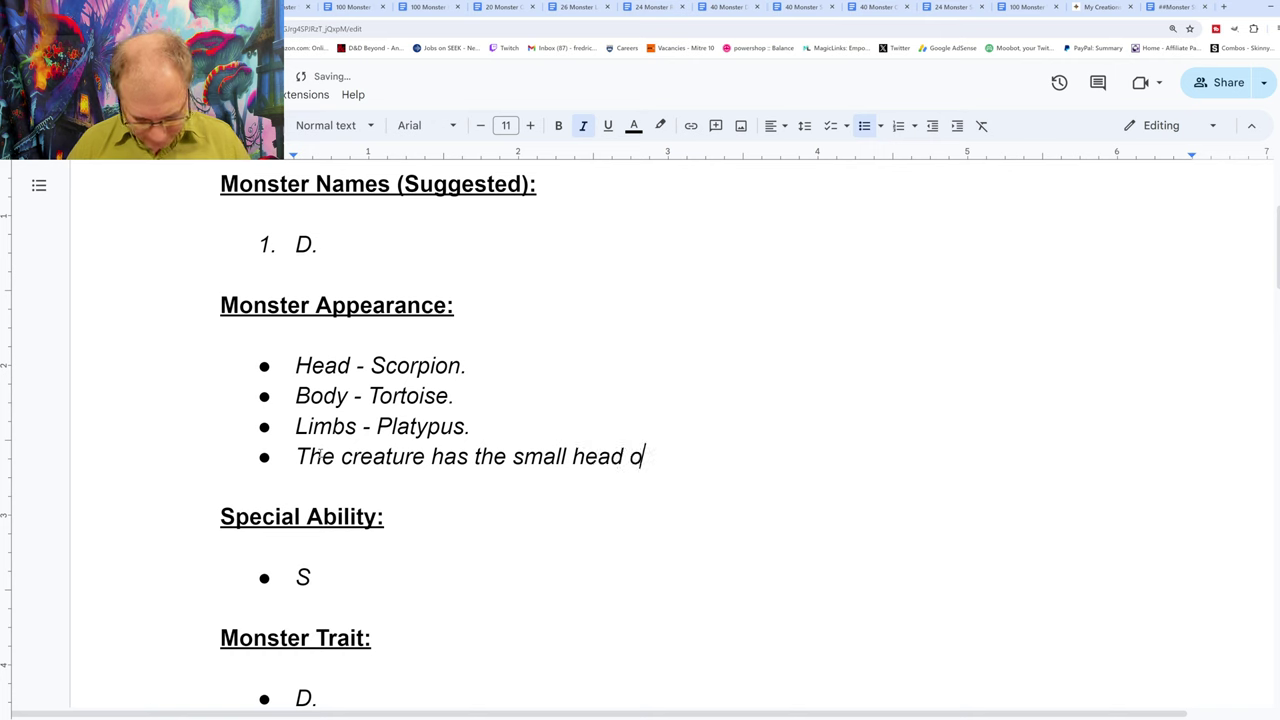
{"action": "type", "text": "f a "}
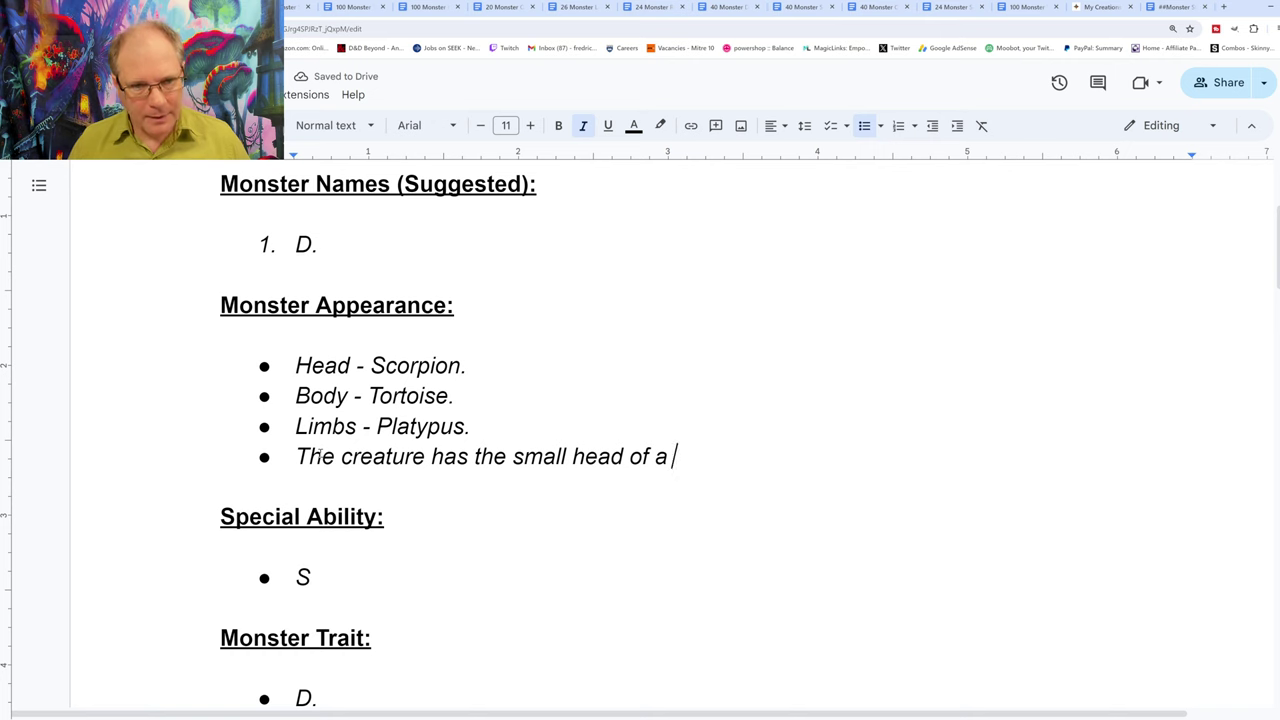
{"action": "type", "text": "s"}
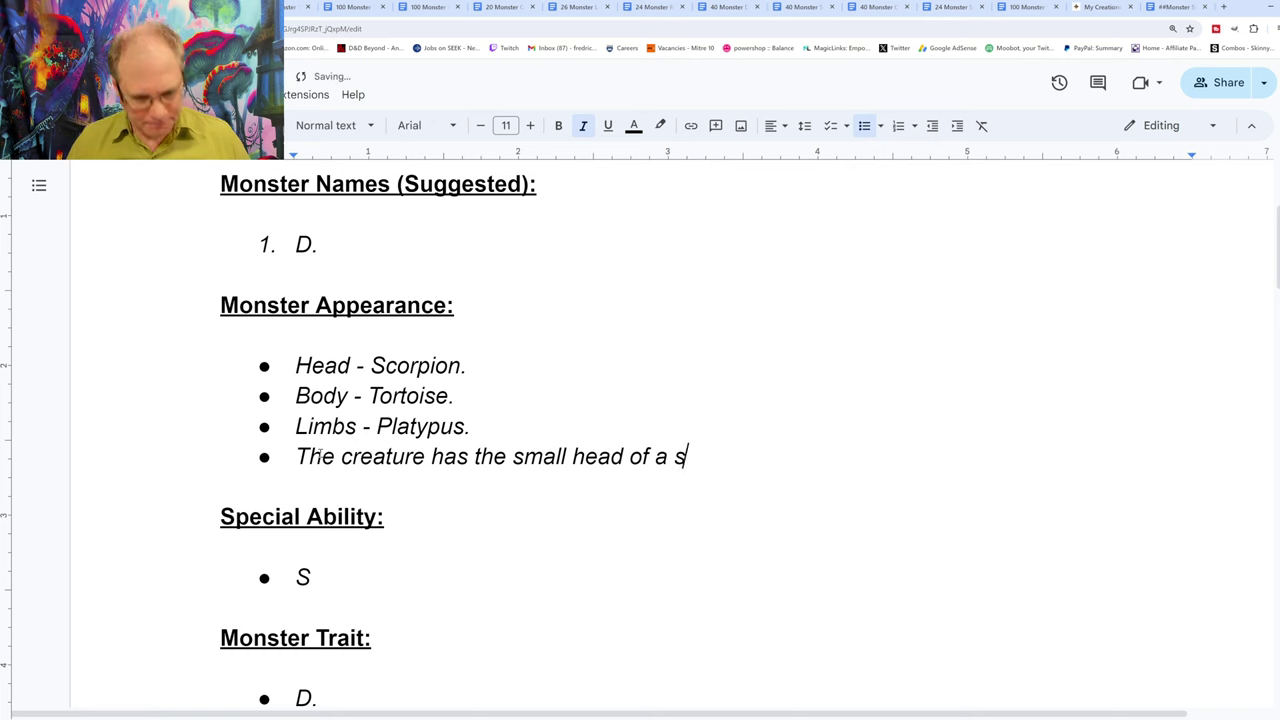
{"action": "key", "text": "BackSpace"}
{"action": "type", "text": "sC"}
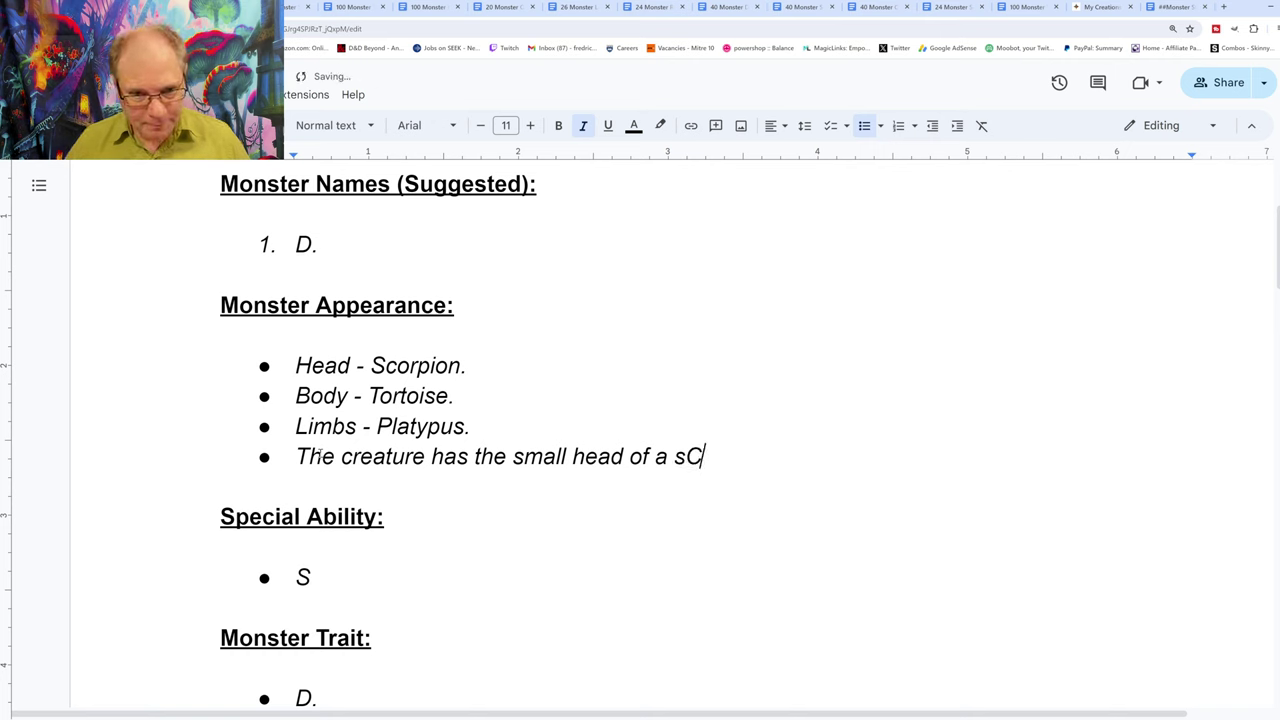
{"action": "key", "text": "BackSpace"}
{"action": "key", "text": "BackSpace"}
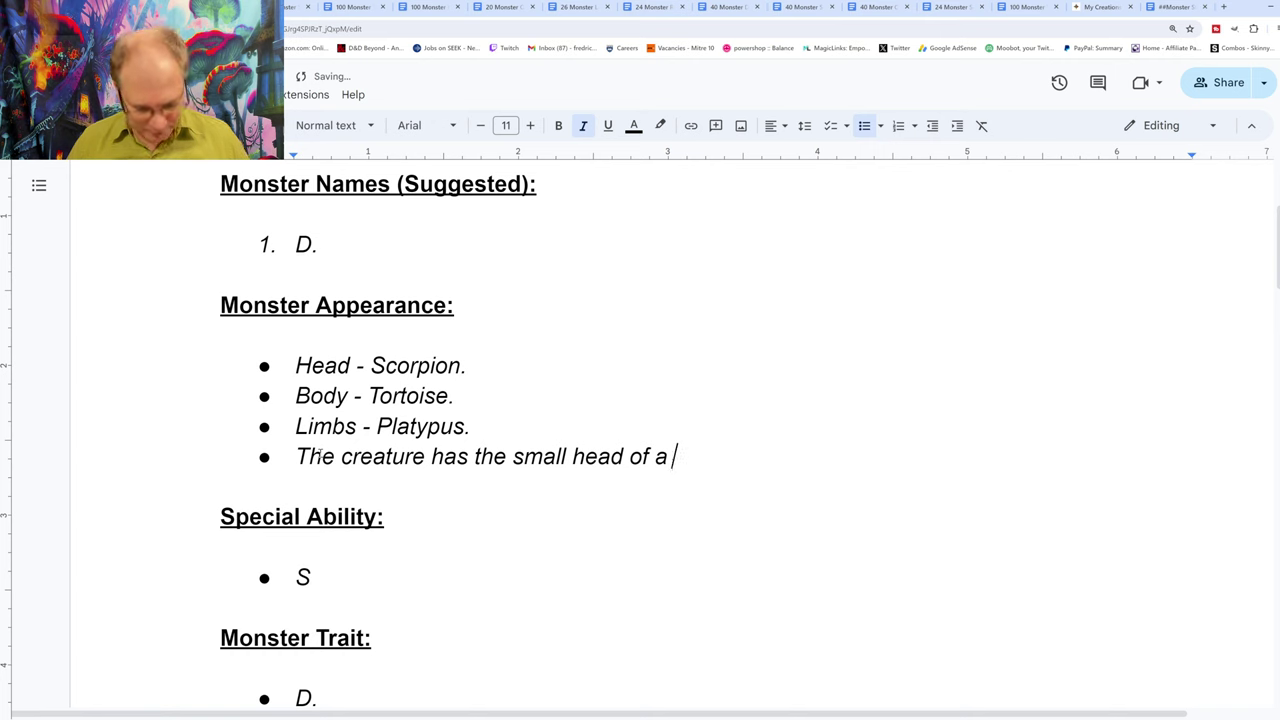
{"action": "type", "text": "Scor"}
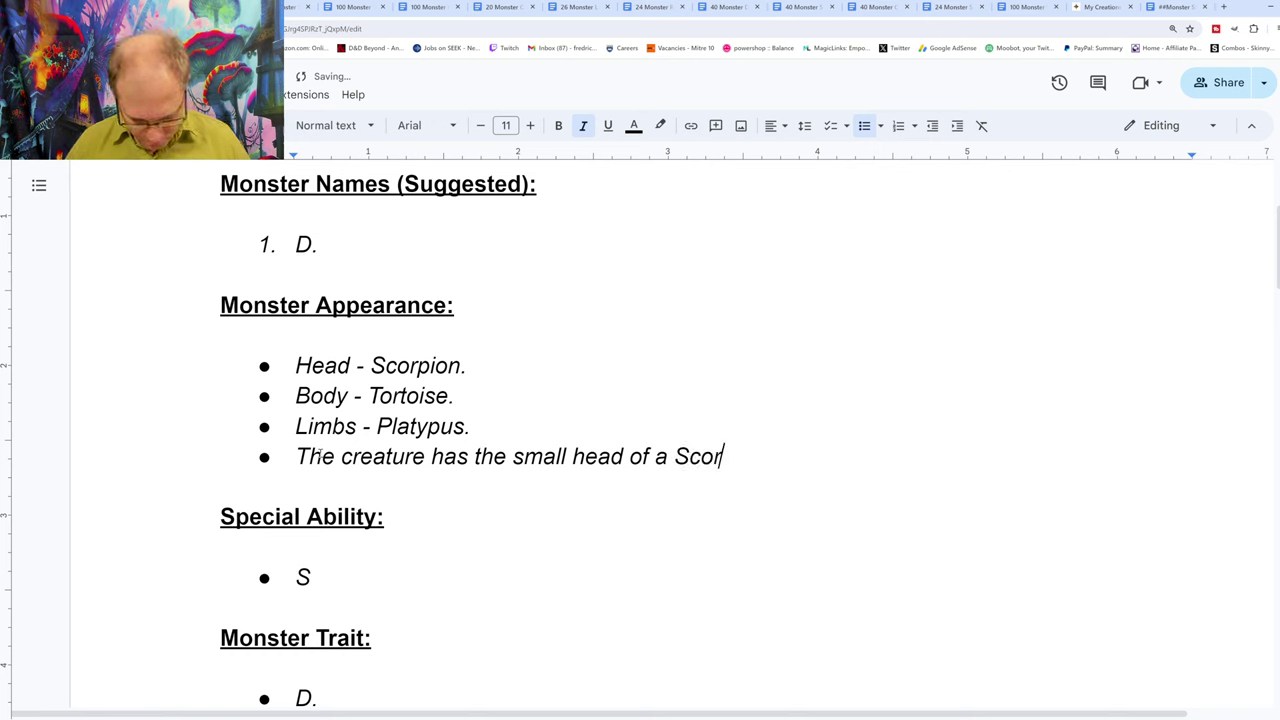
{"action": "type", "text": "pion"}
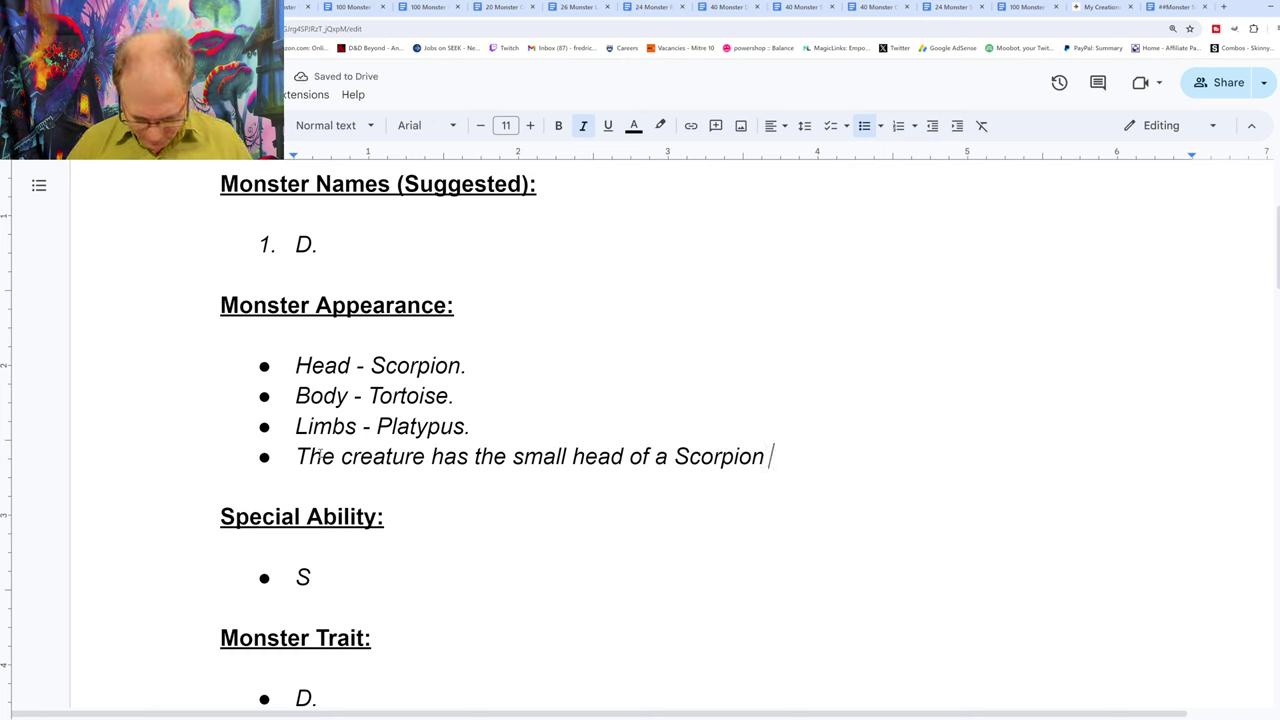
- Continue the creature's appearance sentence with "on the end of a long Tortoise neck"
{"action": "type", "text": "on the "}
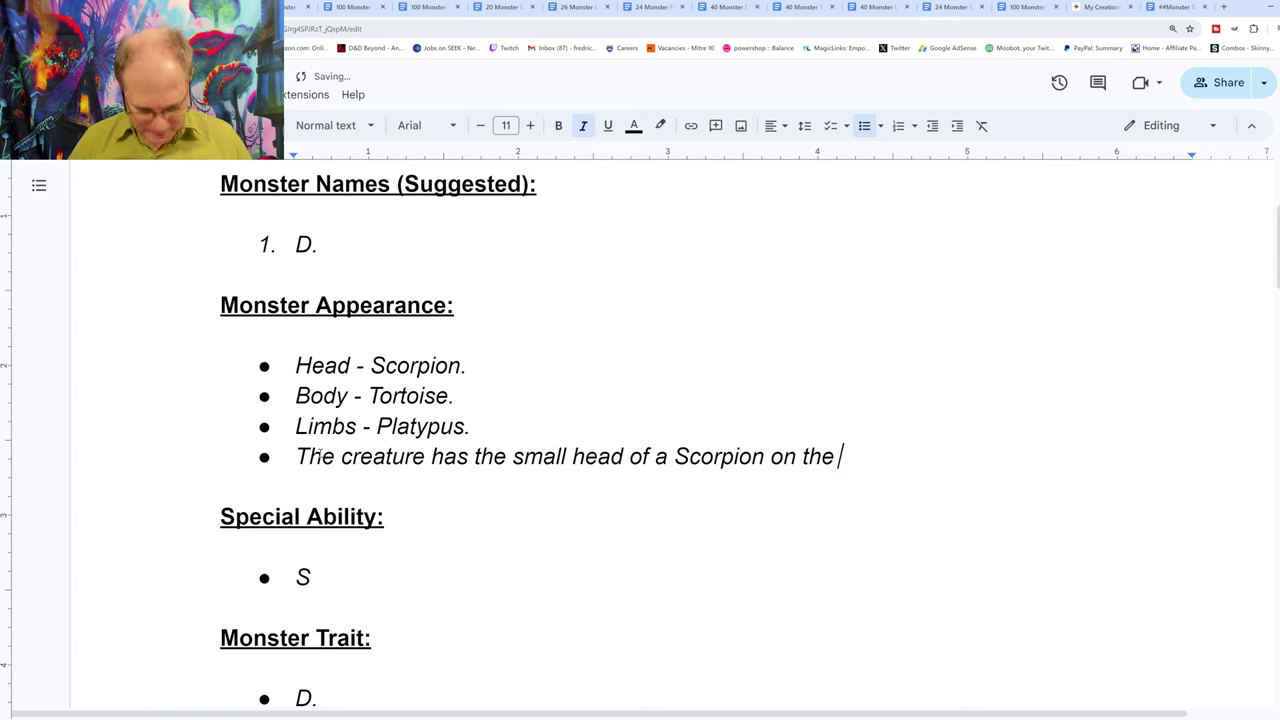
{"action": "type", "text": "end of a l"}
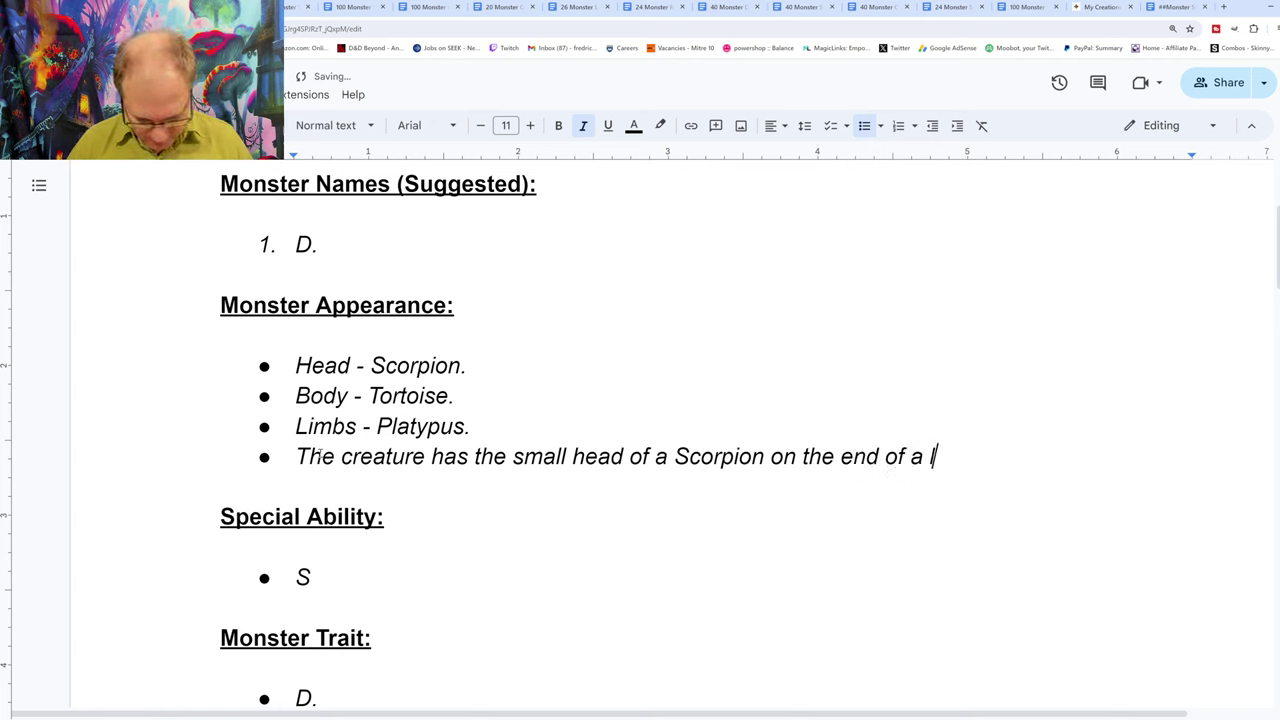
{"action": "type", "text": "ong T"}
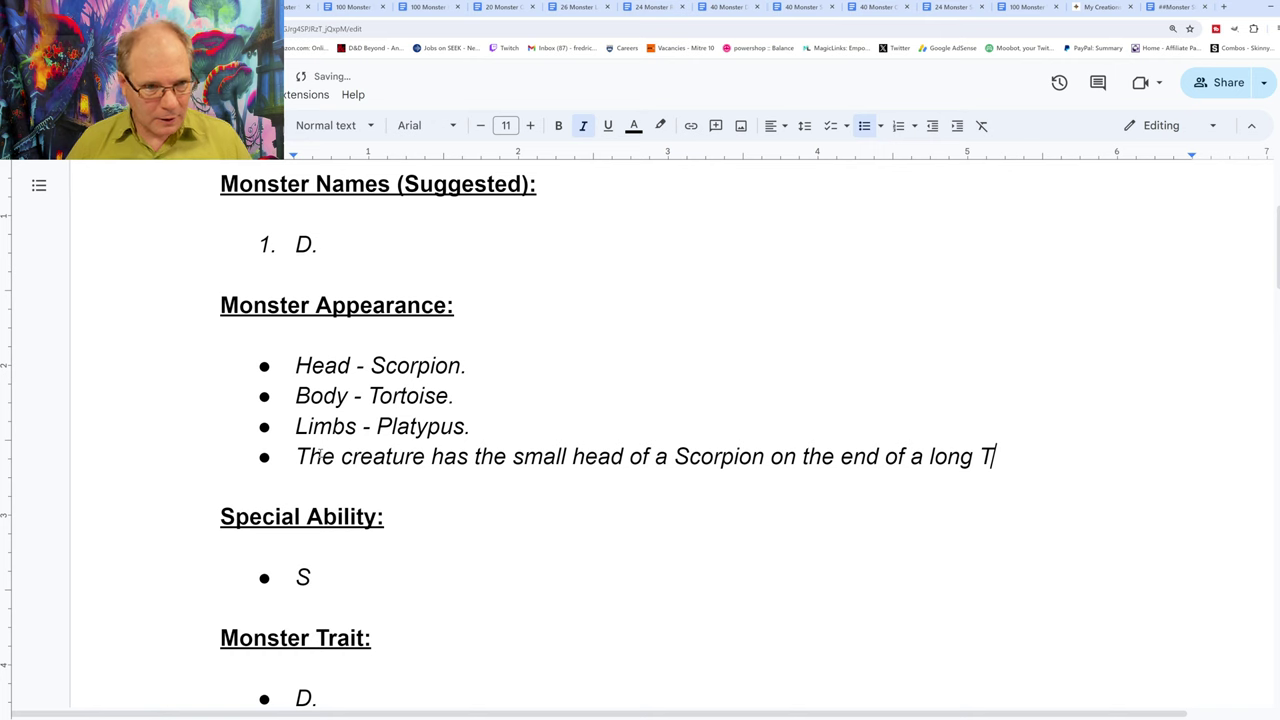
{"action": "type", "text": "or"}
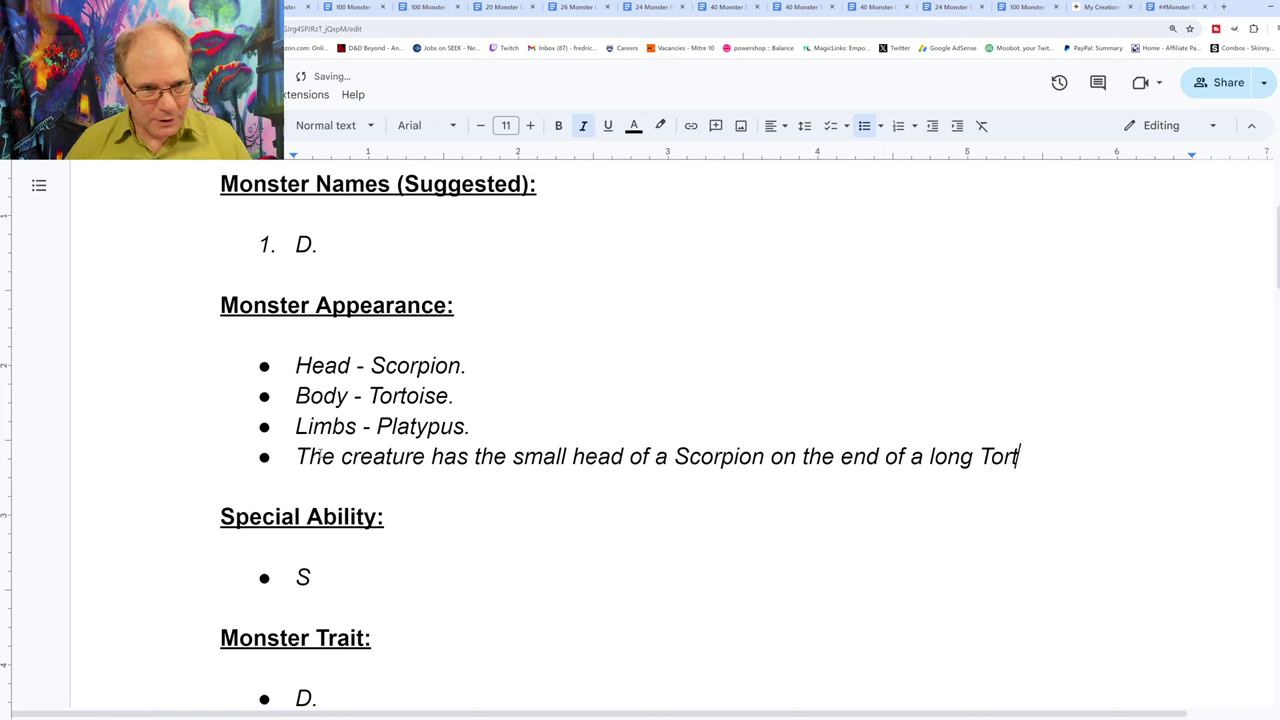
{"action": "type", "text": "t"}
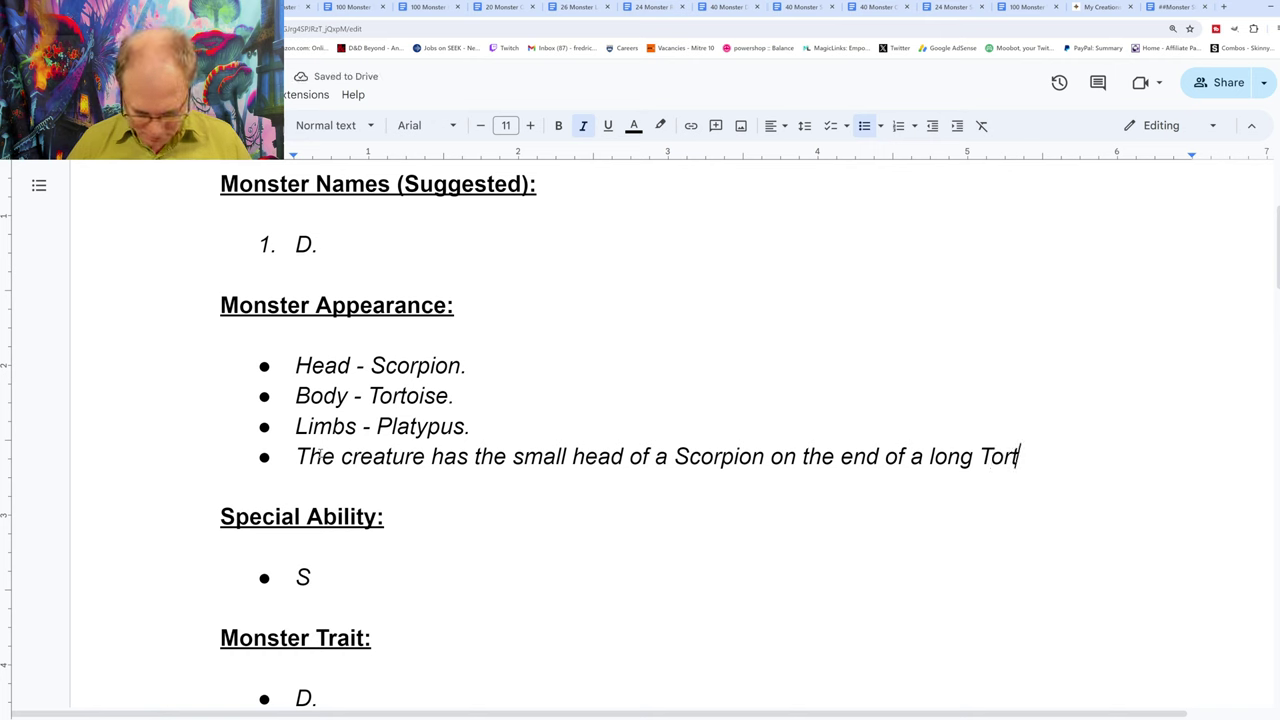
{"action": "type", "text": "oise "}
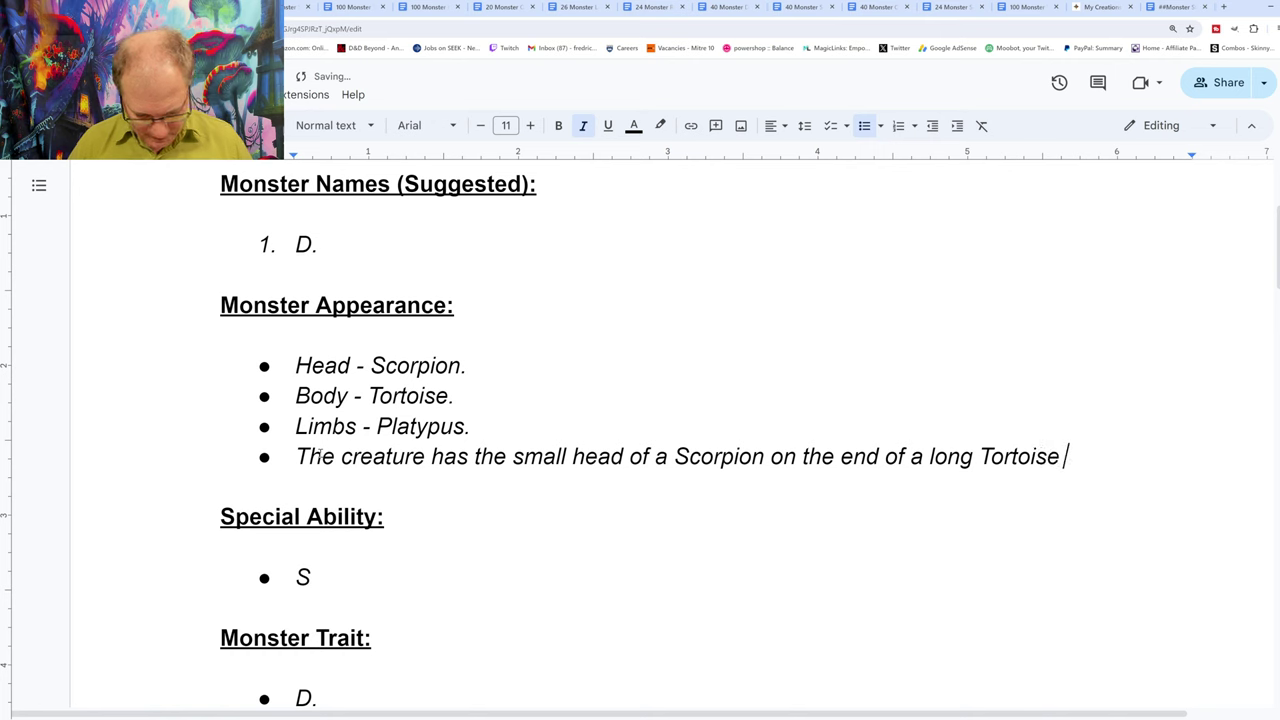
{"action": "type", "text": "neck"}
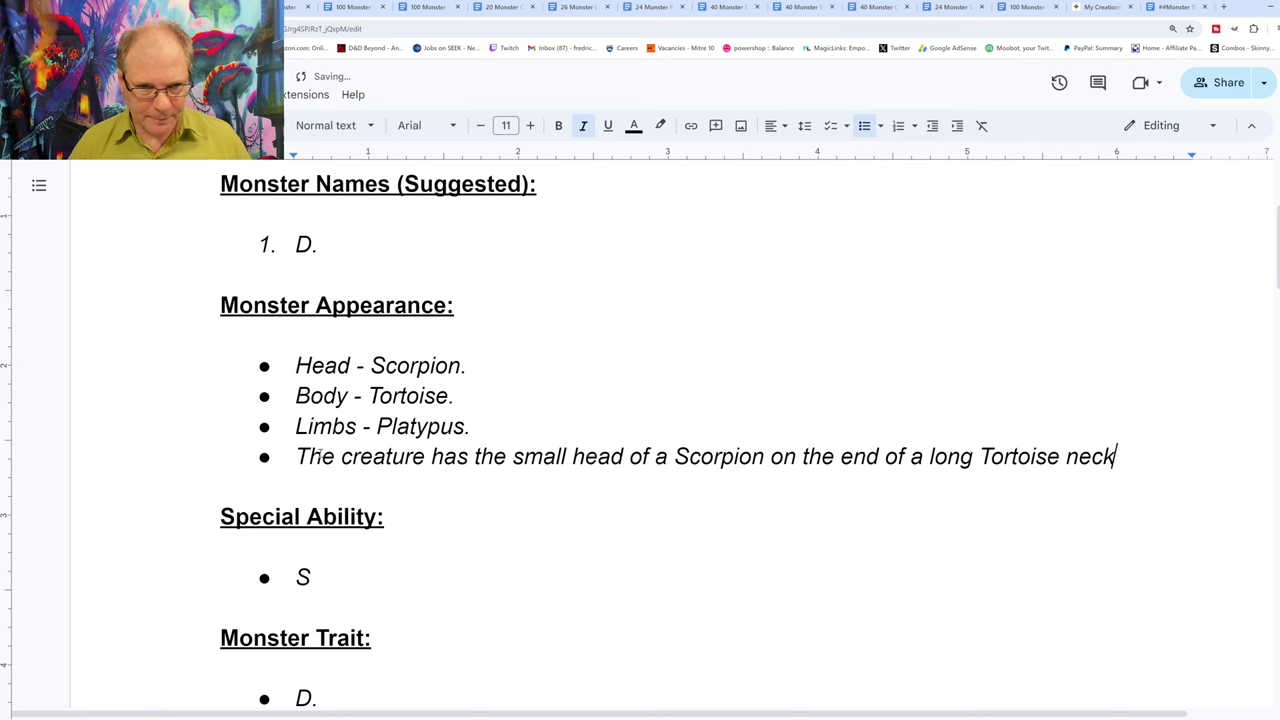
- Continue the creature's appearance sentence with ", with a large hard shell covering the body and"
{"action": "type", "text": ", with a "}
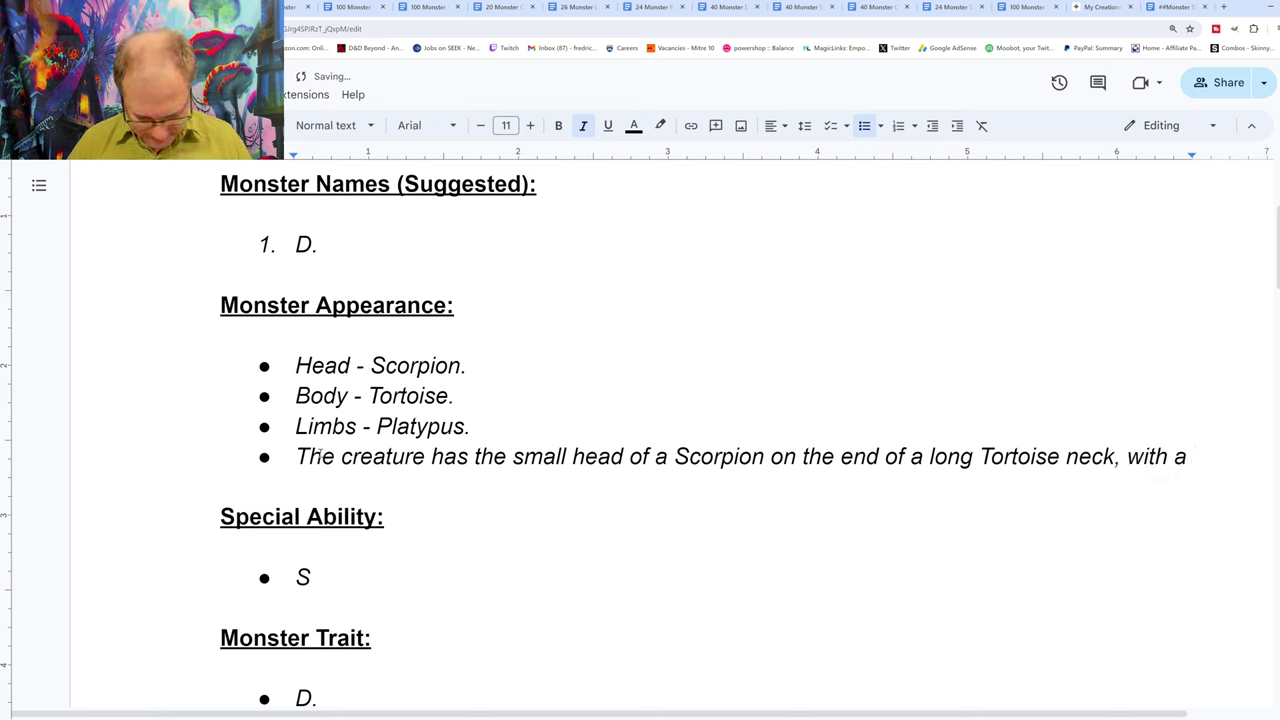
{"action": "type", "text": "large "}
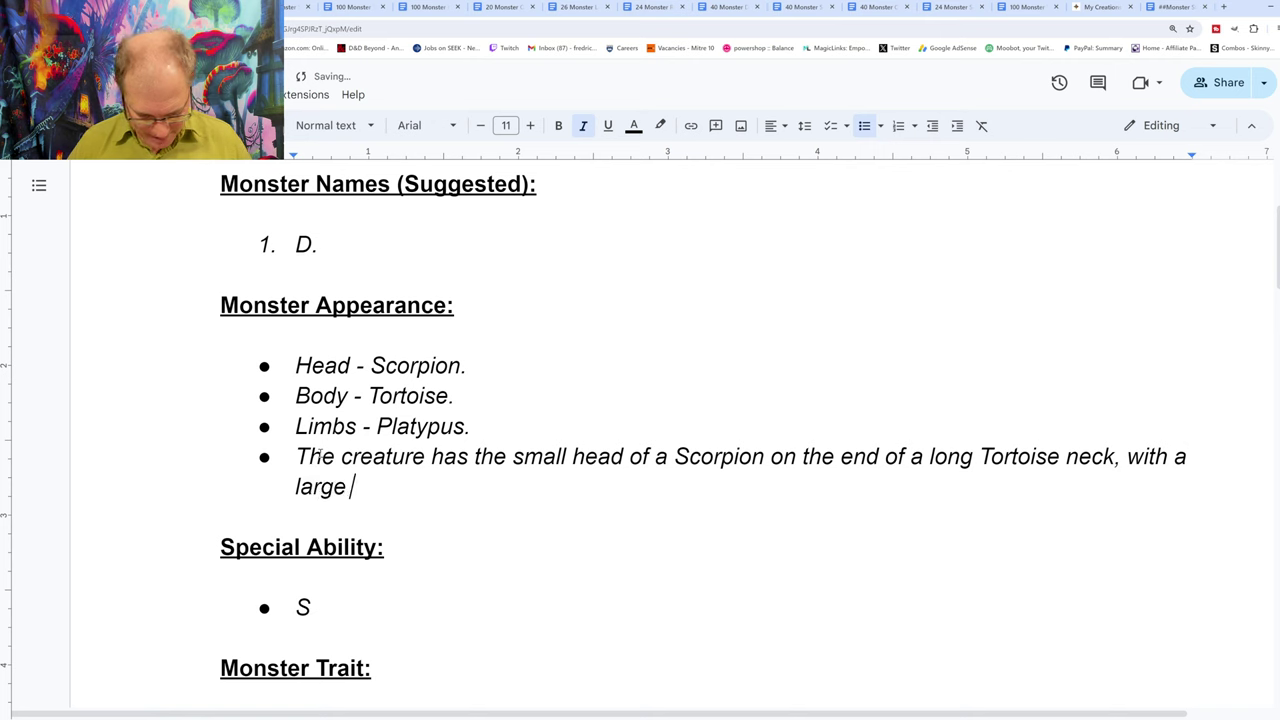
{"action": "type", "text": "hard"}
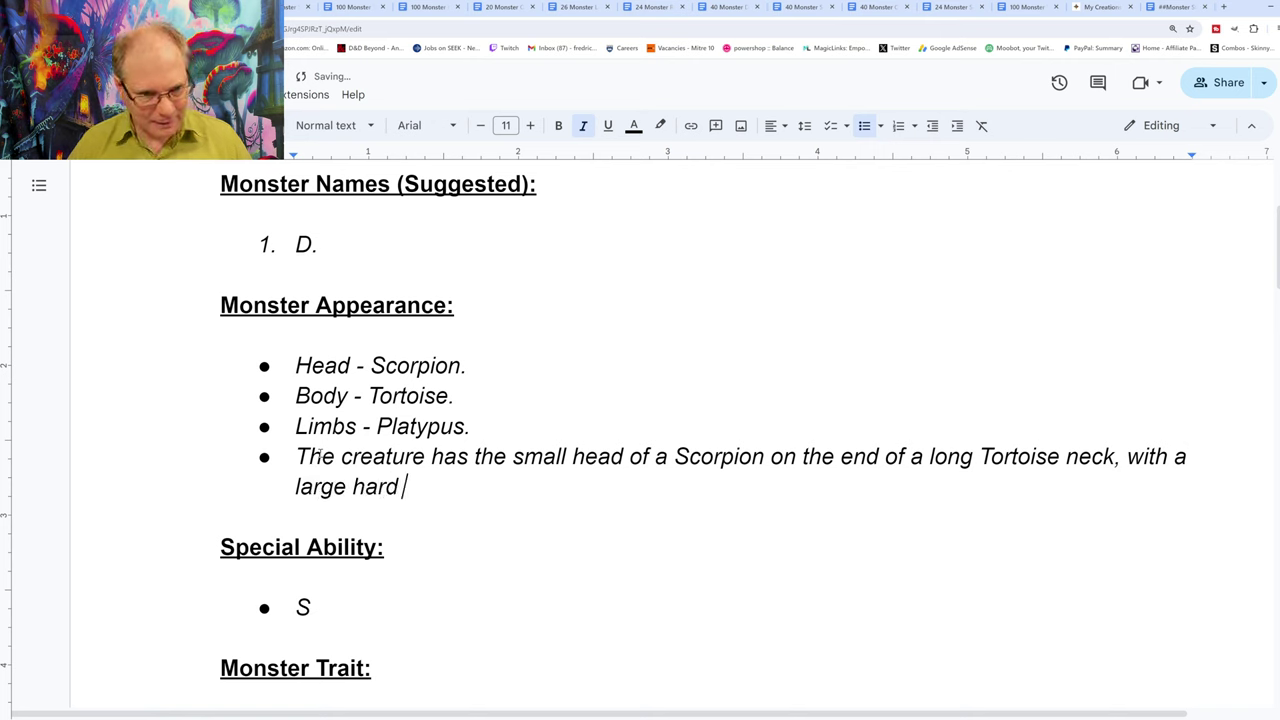
{"action": "type", "text": "shell"}
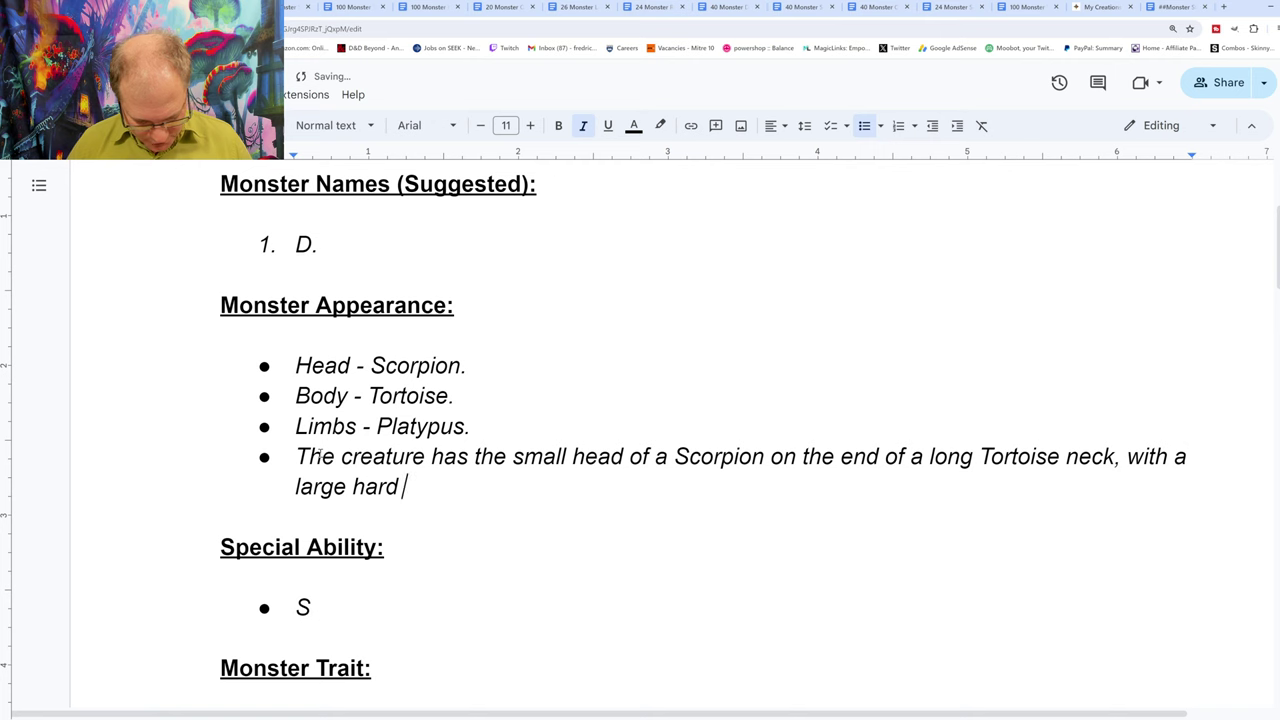
{"action": "type", "text": " coverin"}
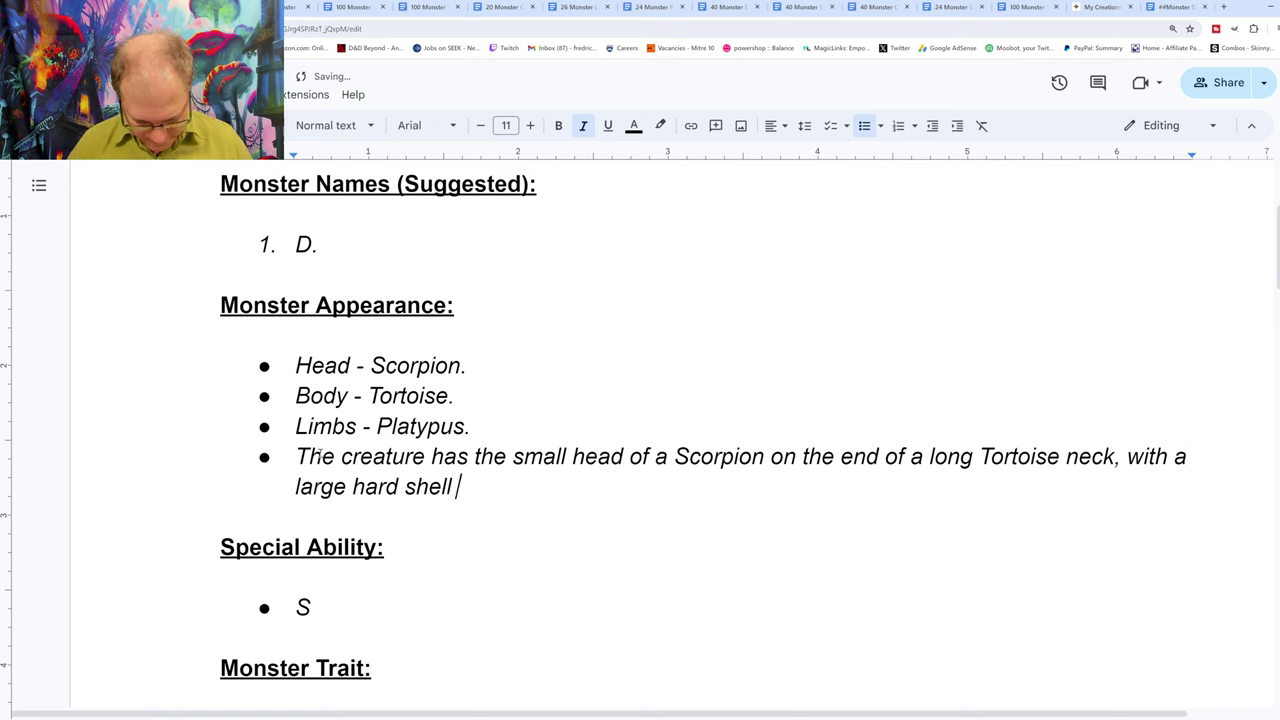
{"action": "type", "text": "g the "}
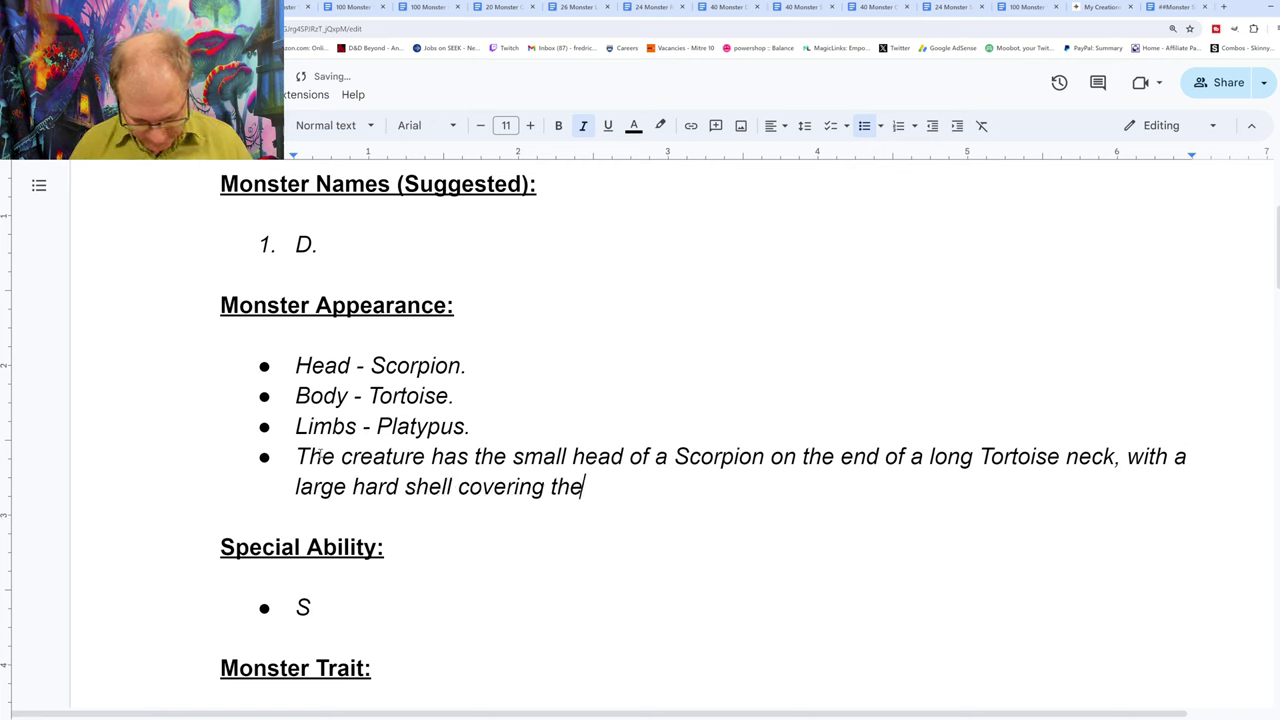
{"action": "type", "text": "bo"}
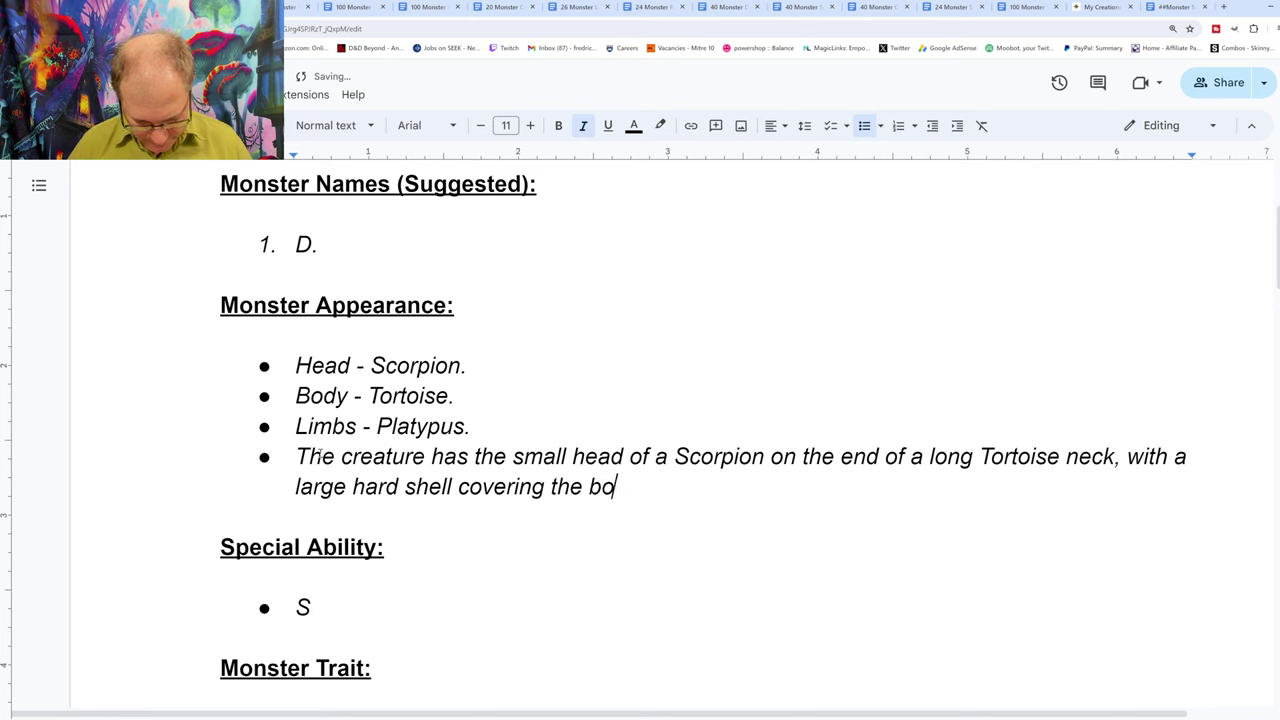
{"action": "type", "text": "dy and "}
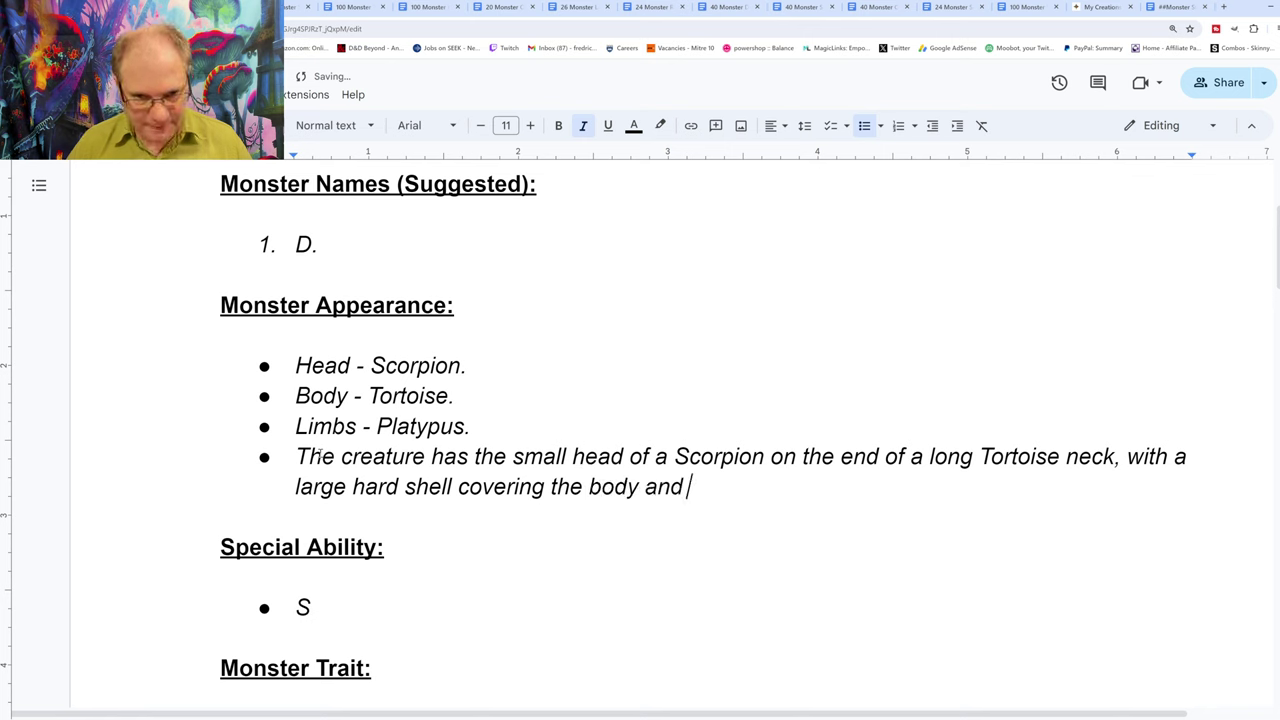
- Finish the appearance sentence with "flippers to walk with."
{"action": "type", "text": "fl"}
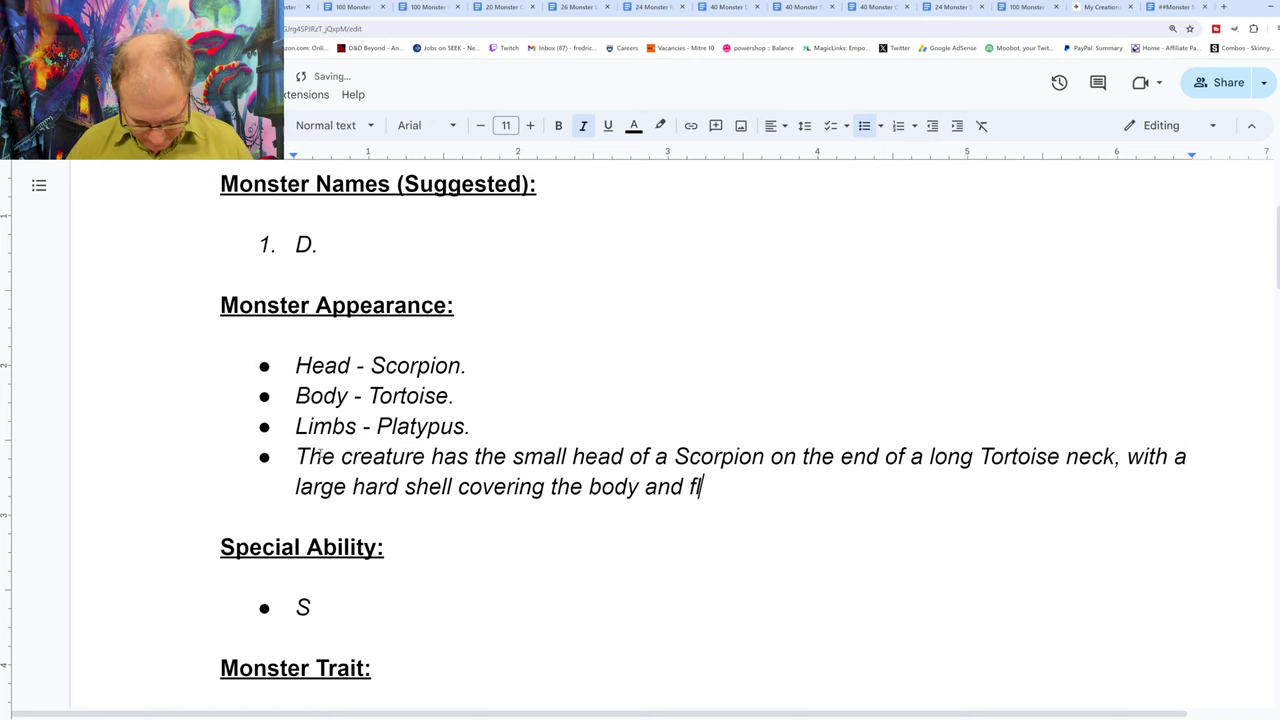
{"action": "type", "text": "ipp"}
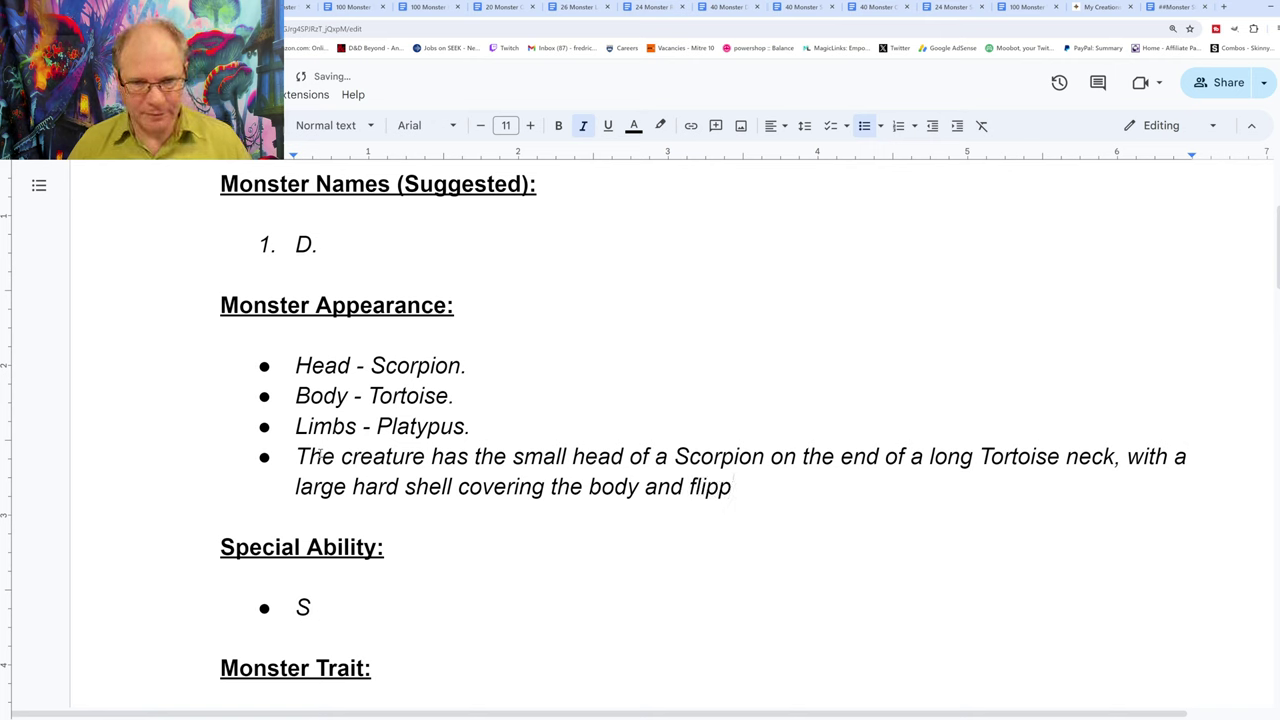
{"action": "type", "text": "ers"}
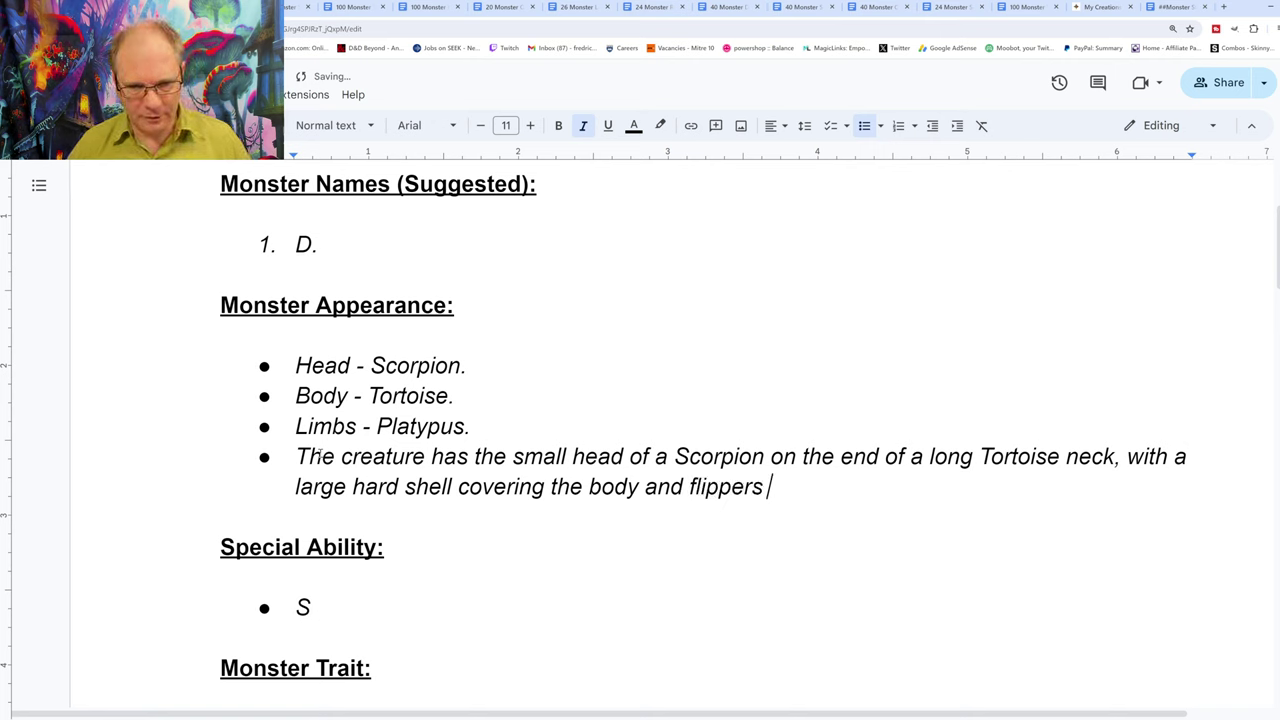
{"action": "type", "text": " to "}
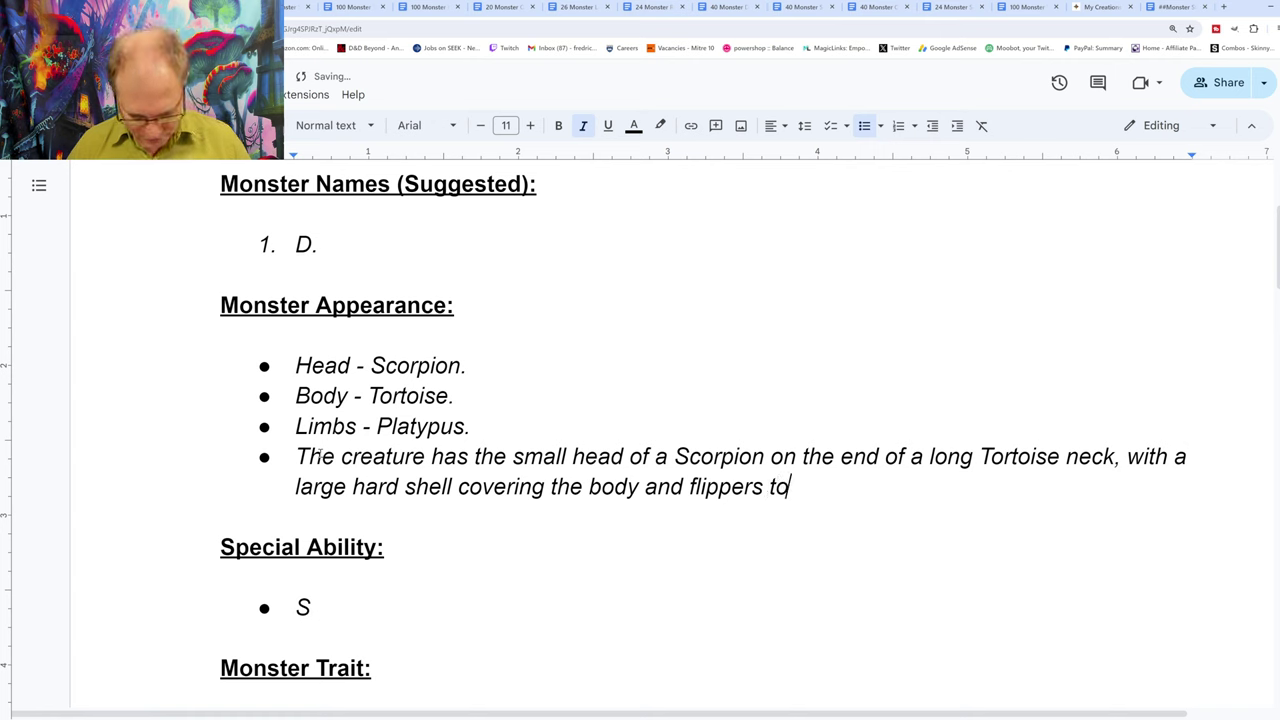
{"action": "type", "text": "walk"}
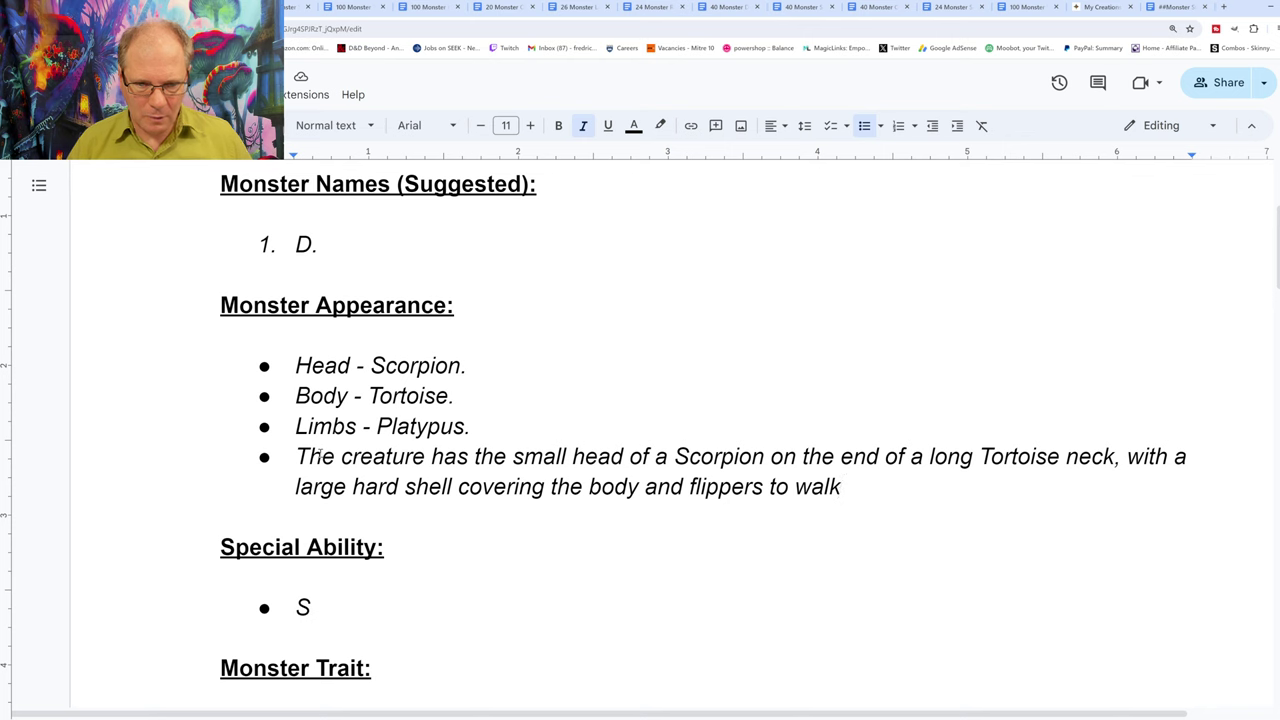
{"action": "type", "text": "with."}
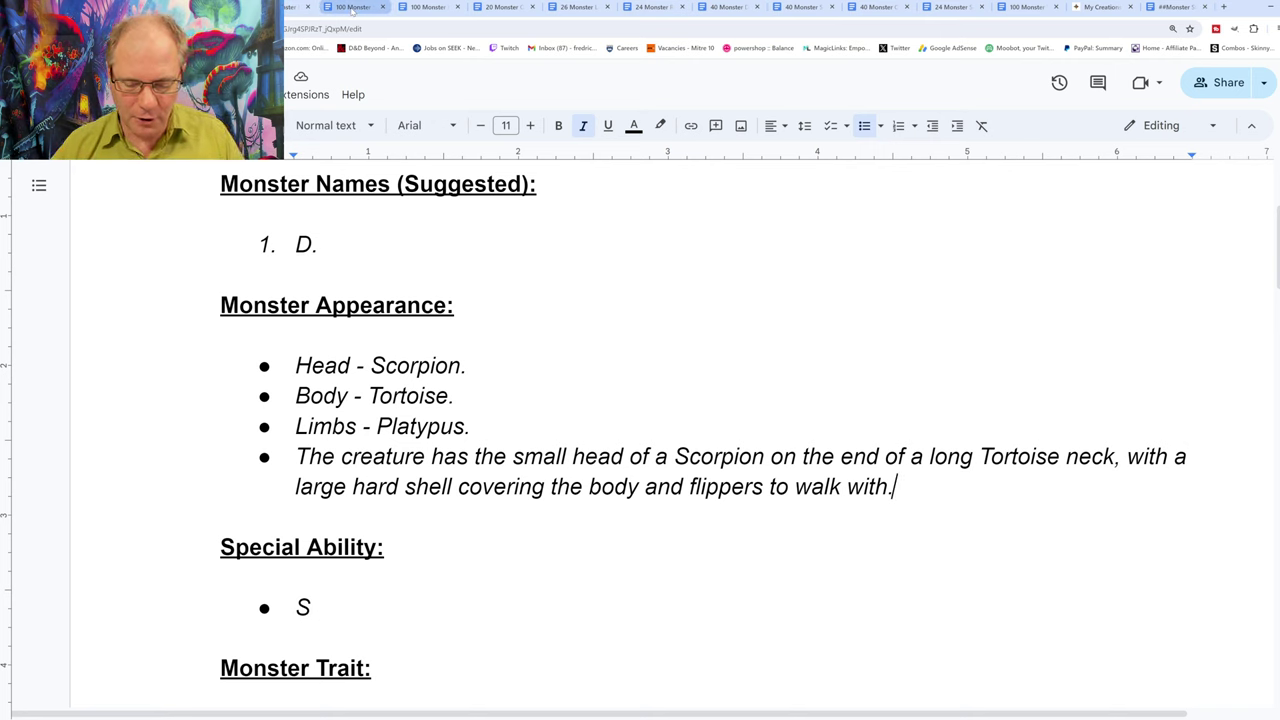
- Copy entry 85, "Tagging Salvia", with its description from the list of 100 monster special powers and abilities
{"action": "left_click", "coordinate": [352, 8]}
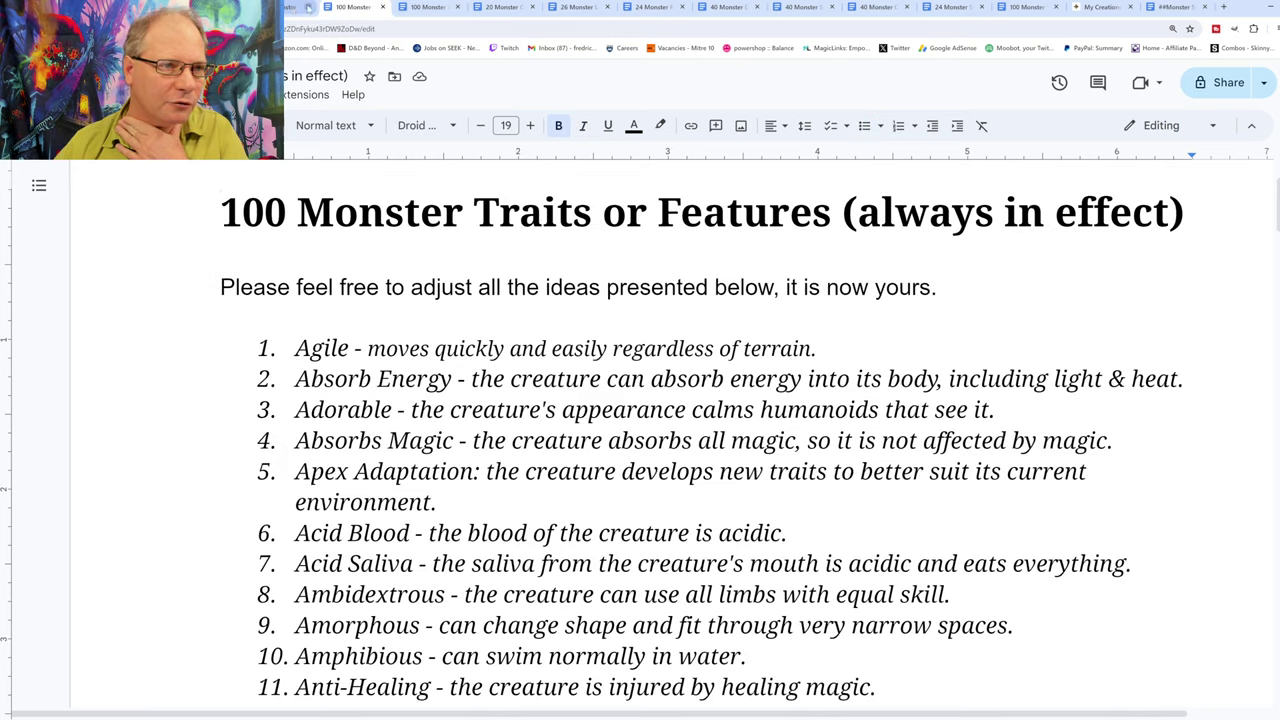
{"action": "left_click", "coordinate": [300, 7]}
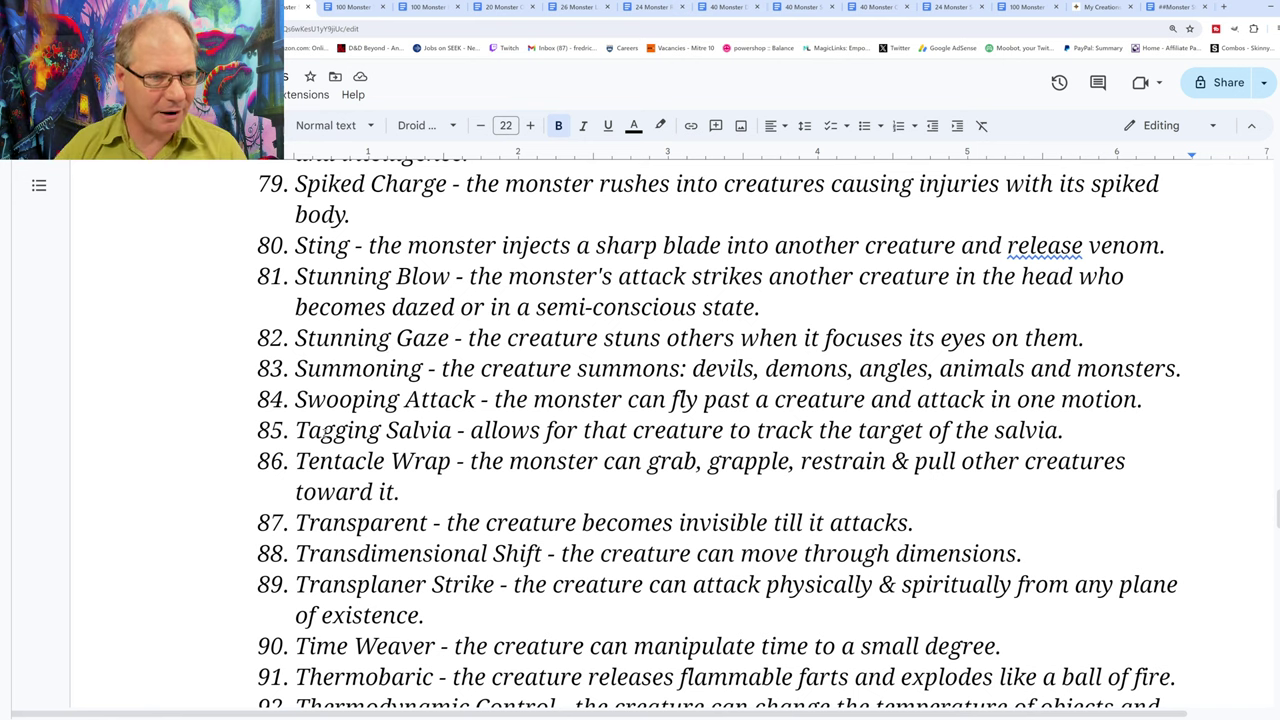
{"action": "left_click_drag", "start_coordinate": [298, 429], "coordinate": [1063, 428]}
{"action": "right_click", "coordinate": [905, 428]}
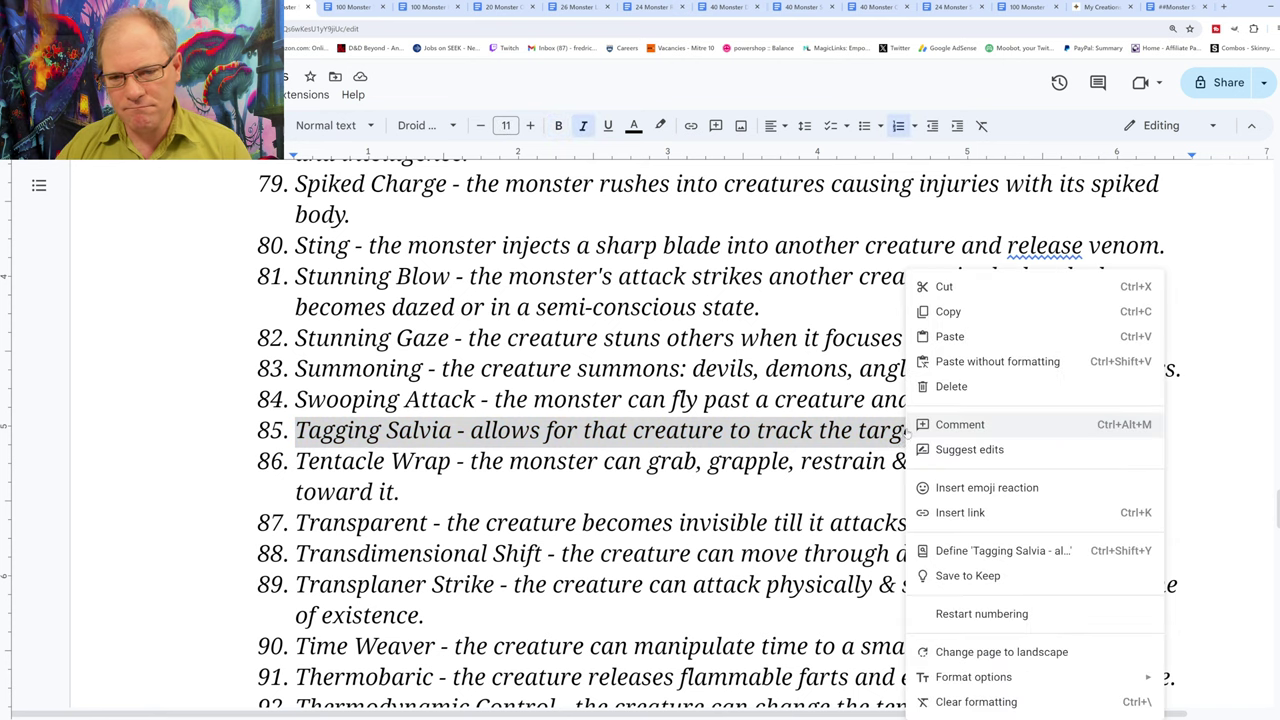
{"action": "left_click", "coordinate": [928, 308]}
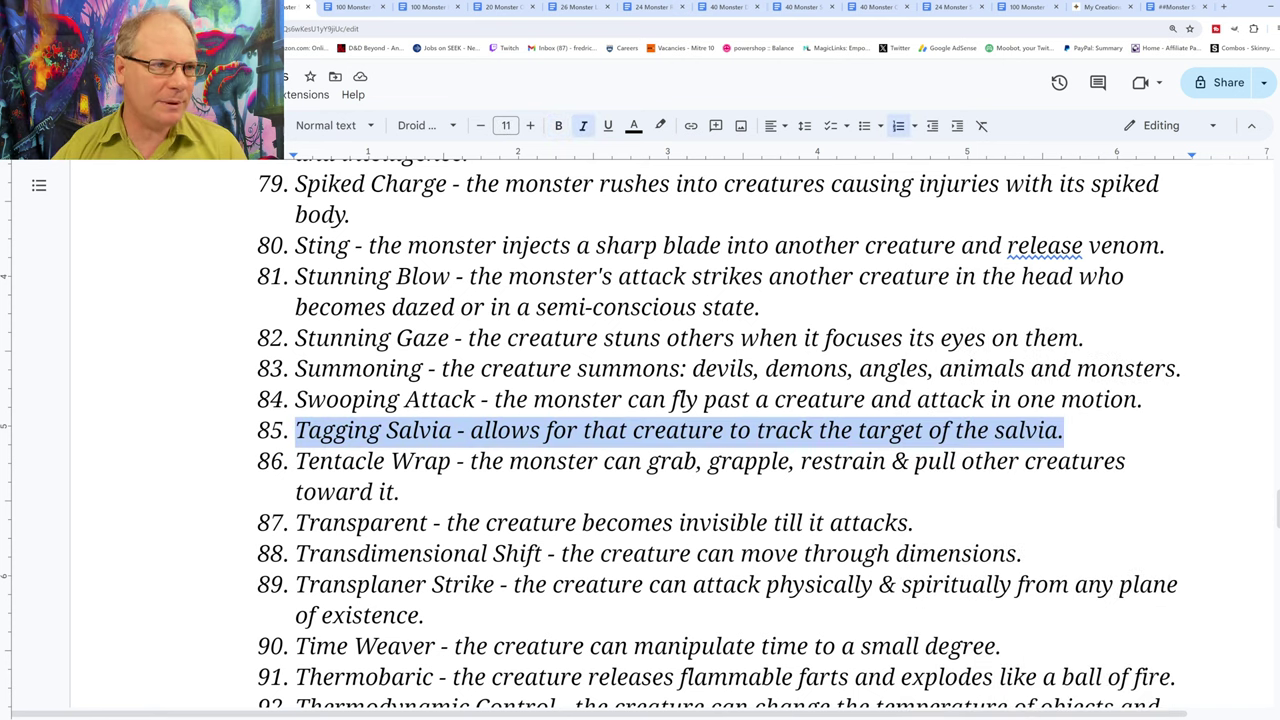
- In the monster template, replace the placeholder "S" under Special Ability with the copied Tagging Salvia text and add an empty bullet below
{"action": "key", "text": "ctrl+Tab"}
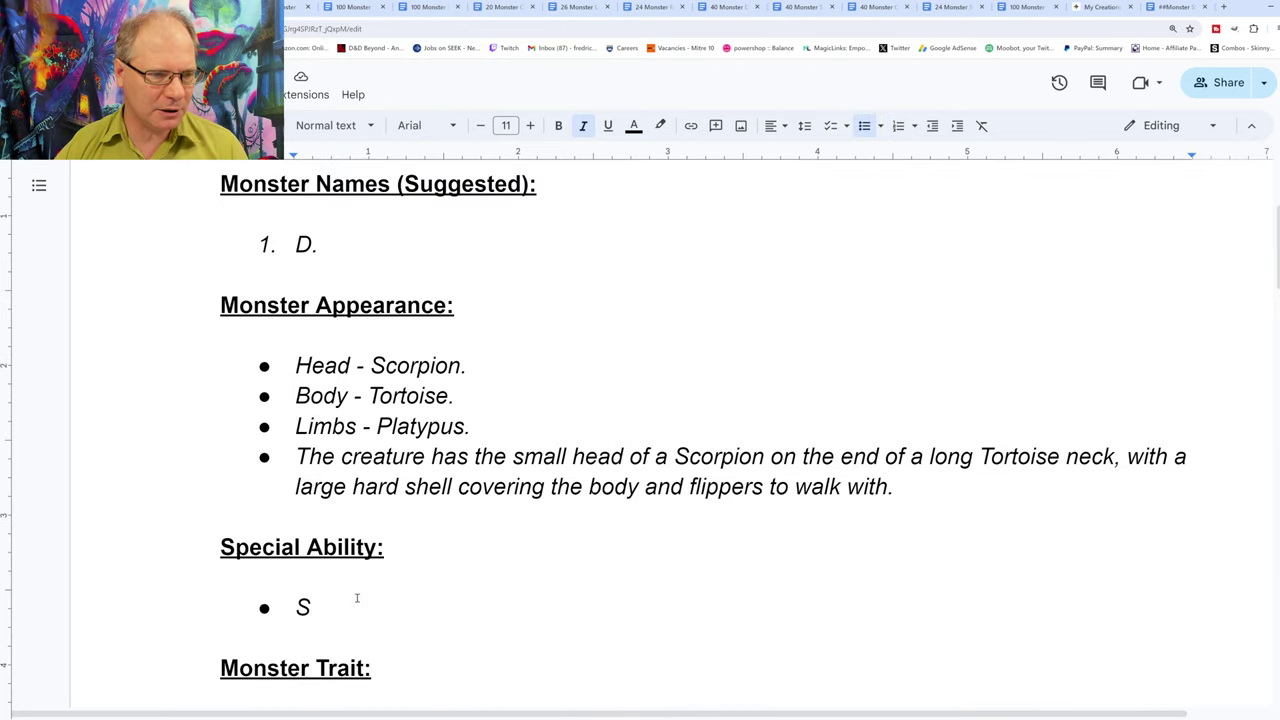
{"action": "left_click", "coordinate": [313, 606]}
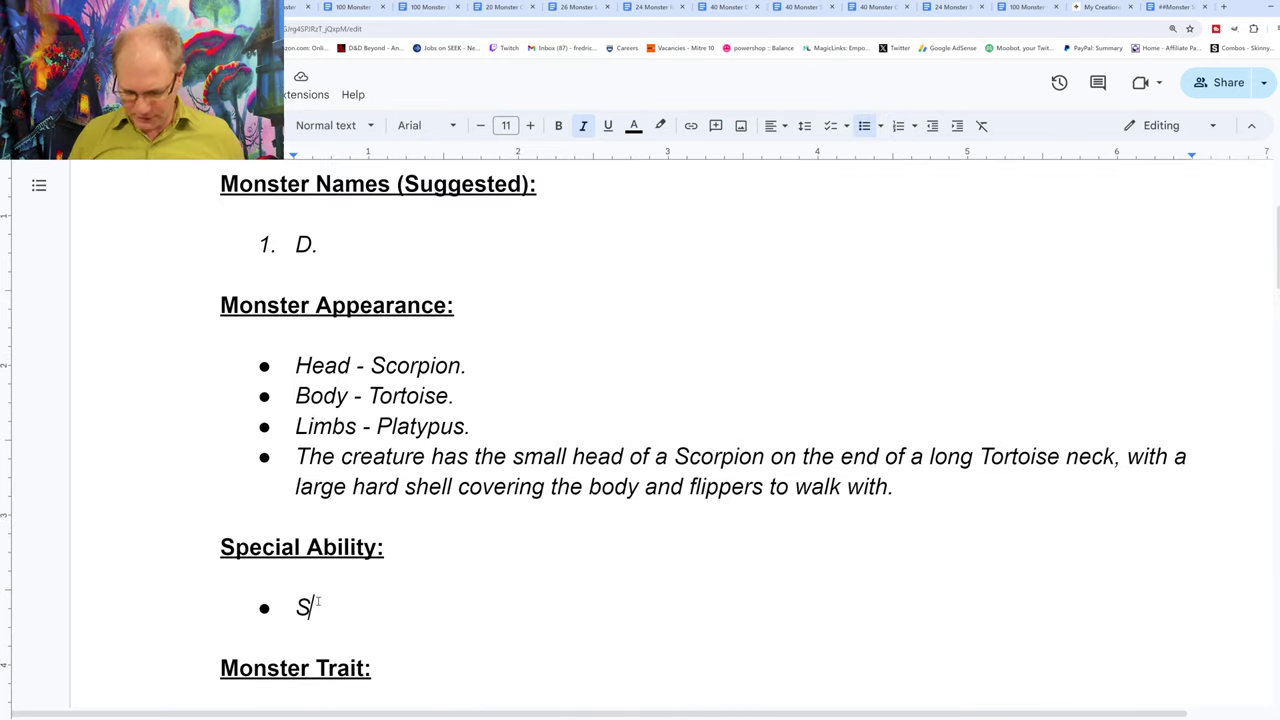
{"action": "key", "text": "BackSpace"}
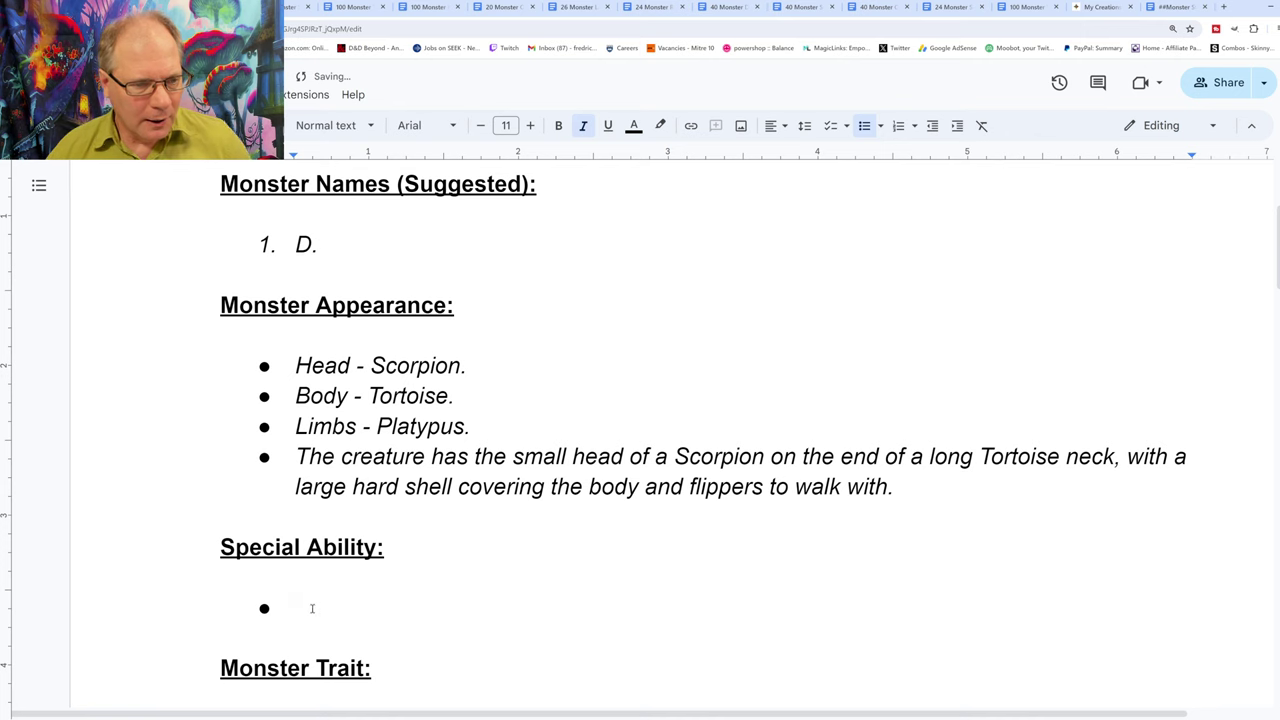
{"action": "right_click", "coordinate": [311, 606]}
{"action": "left_click", "coordinate": [403, 426]}
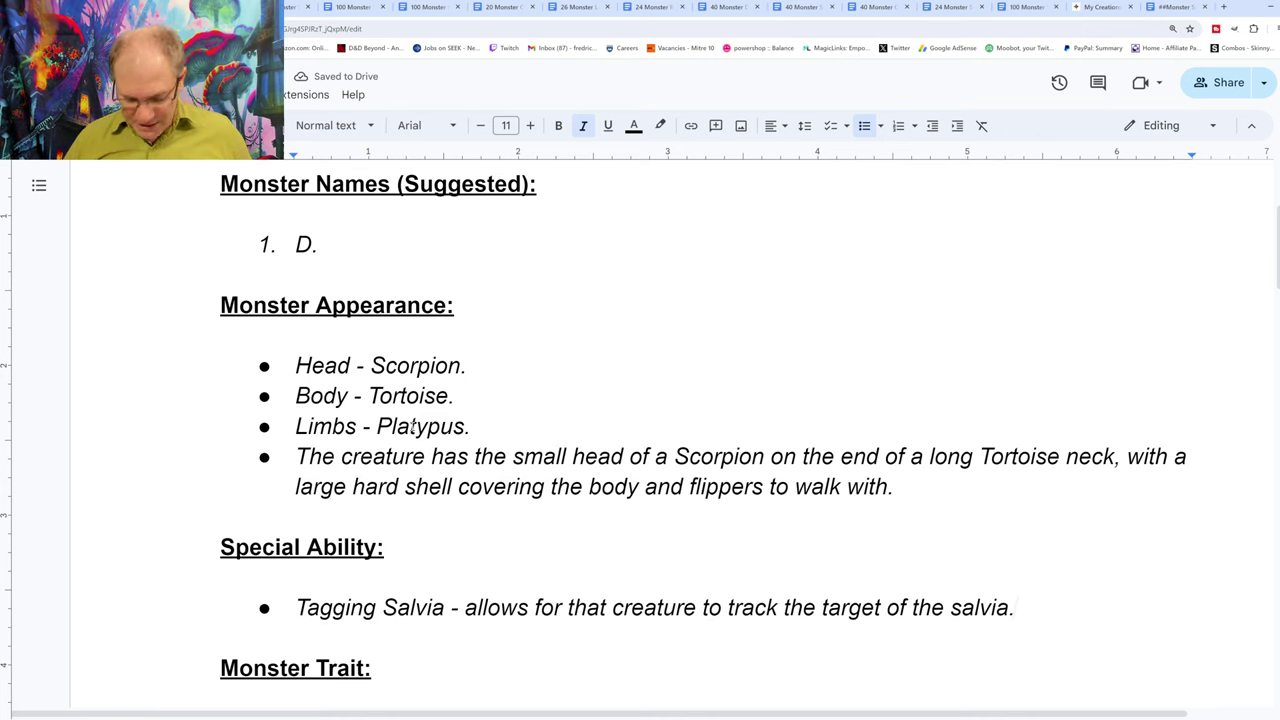
{"action": "key", "text": "Return"}
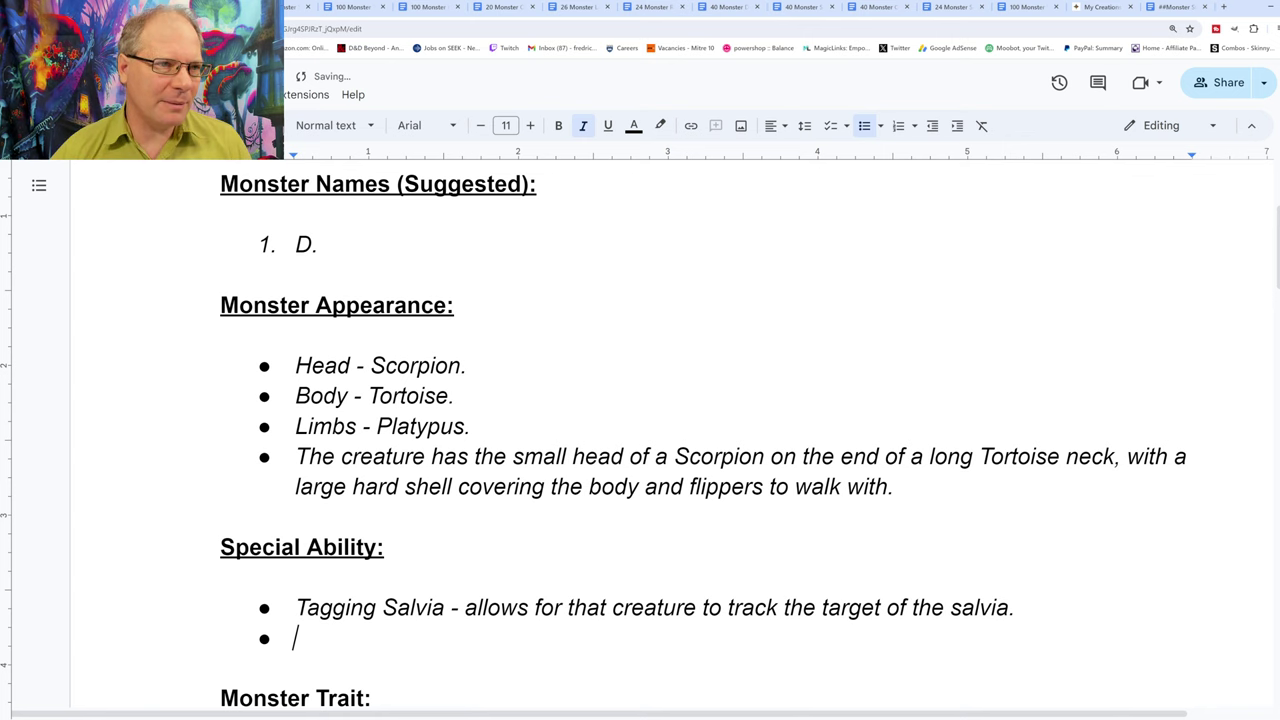
- Go back to the special powers list and copy entry 42, "Limb Replacement", with its full description
{"action": "key", "text": "ctrl+1"}
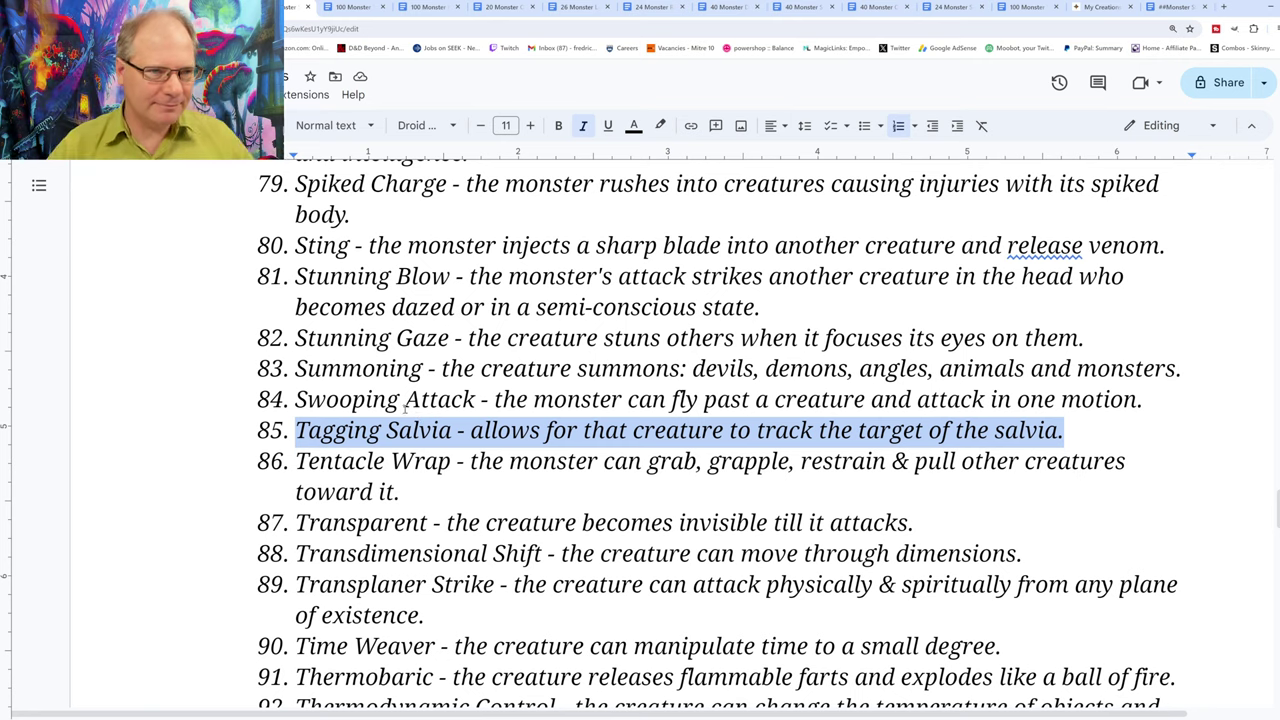
{"action": "scroll", "coordinate": [404, 360], "scroll_direction": "up", "scroll_amount": 6}
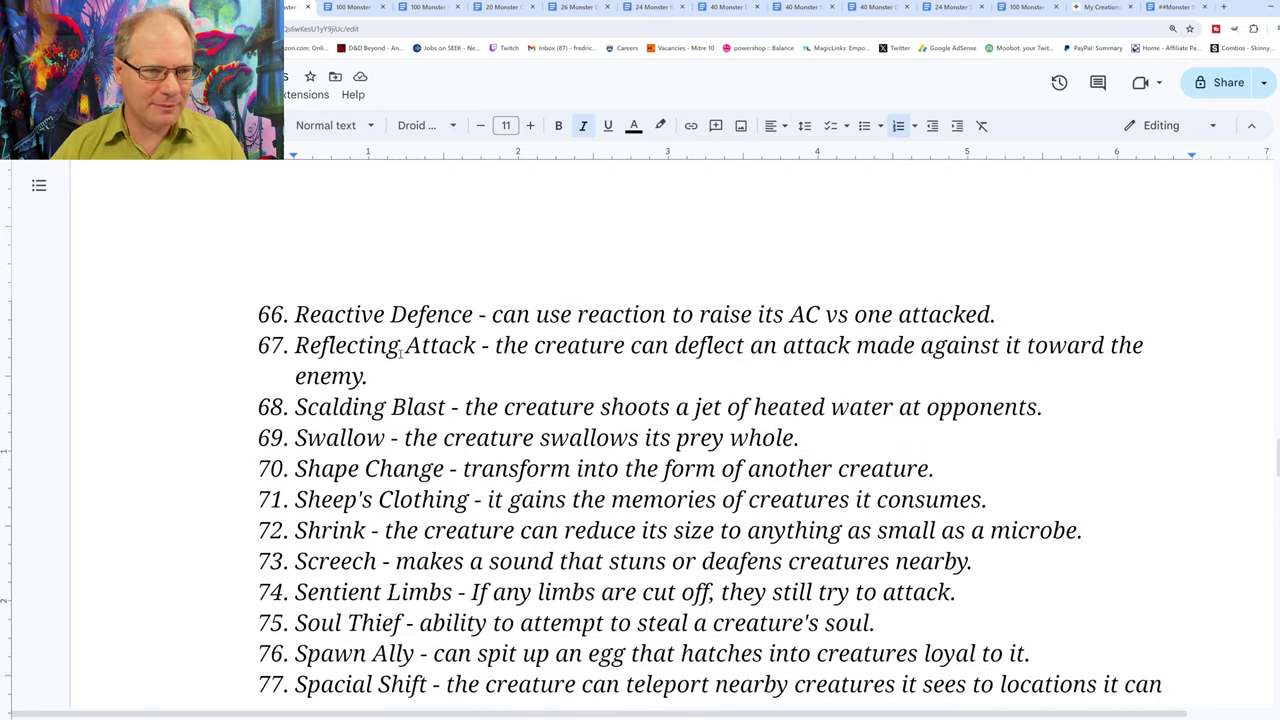
{"action": "scroll", "coordinate": [400, 352], "scroll_direction": "up", "scroll_amount": 3}
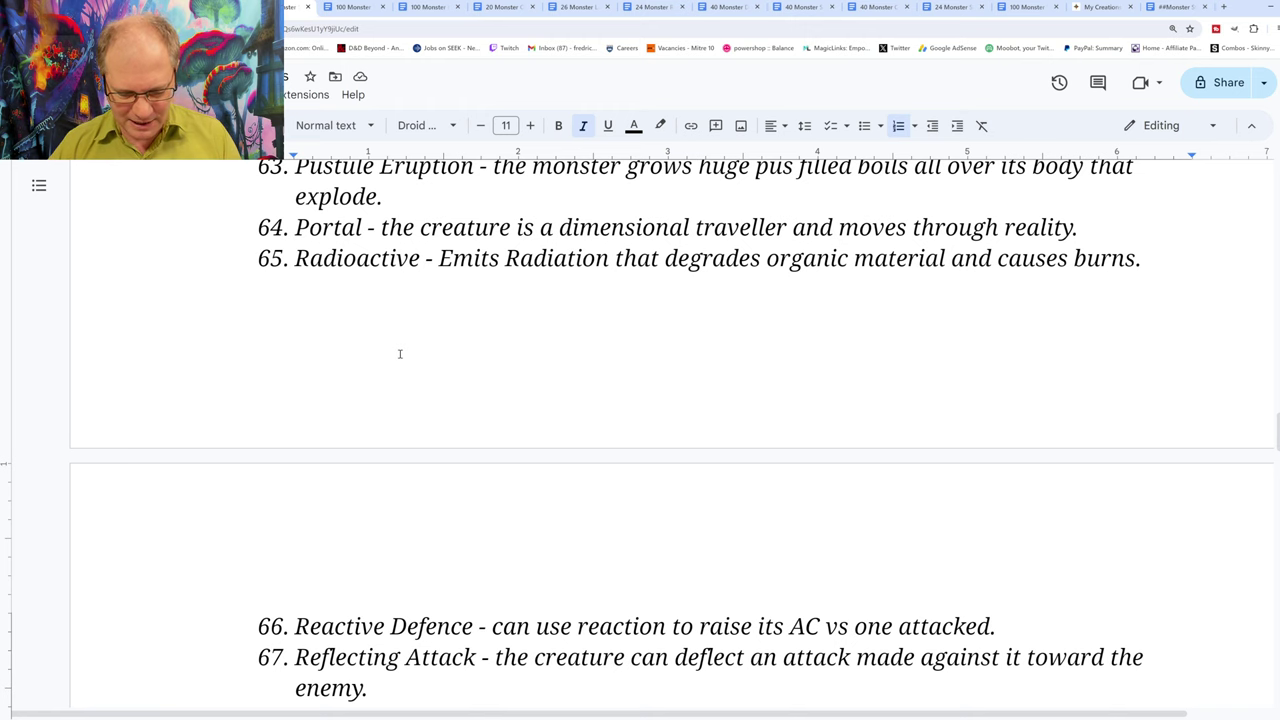
{"action": "scroll", "coordinate": [399, 354], "scroll_direction": "up", "scroll_amount": 6}
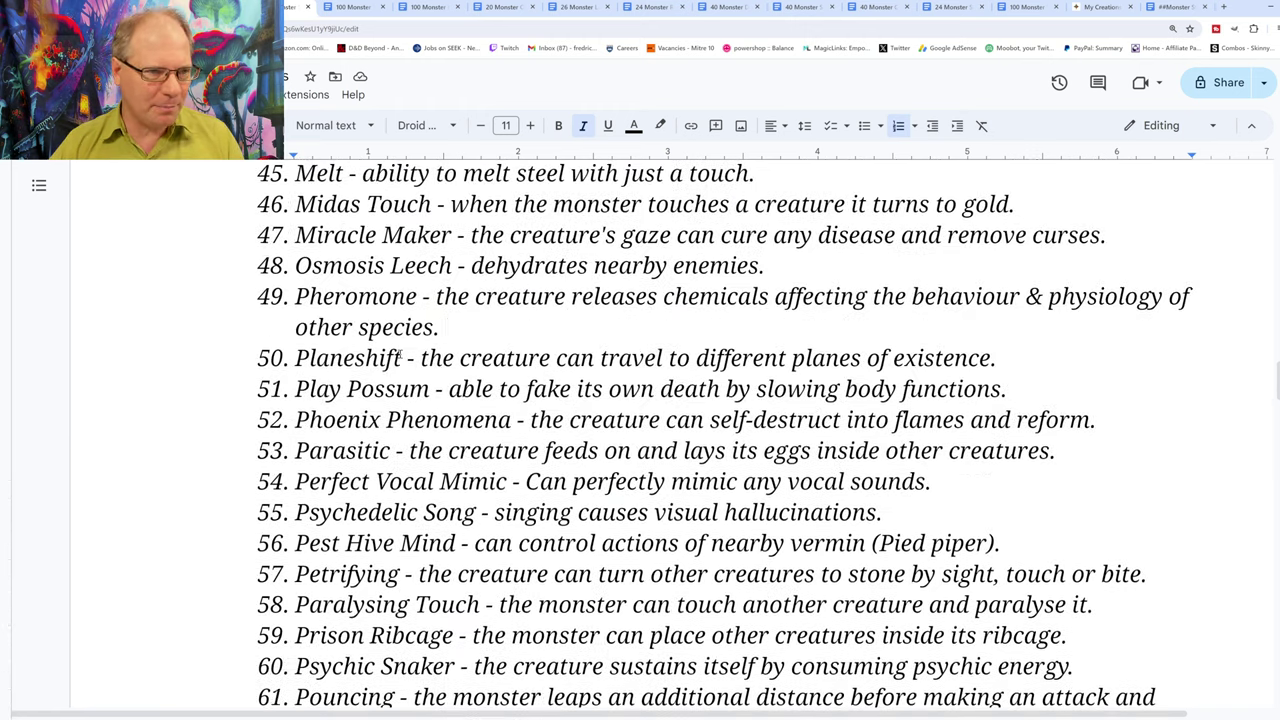
{"action": "scroll", "coordinate": [400, 355], "scroll_direction": "up", "scroll_amount": 2}
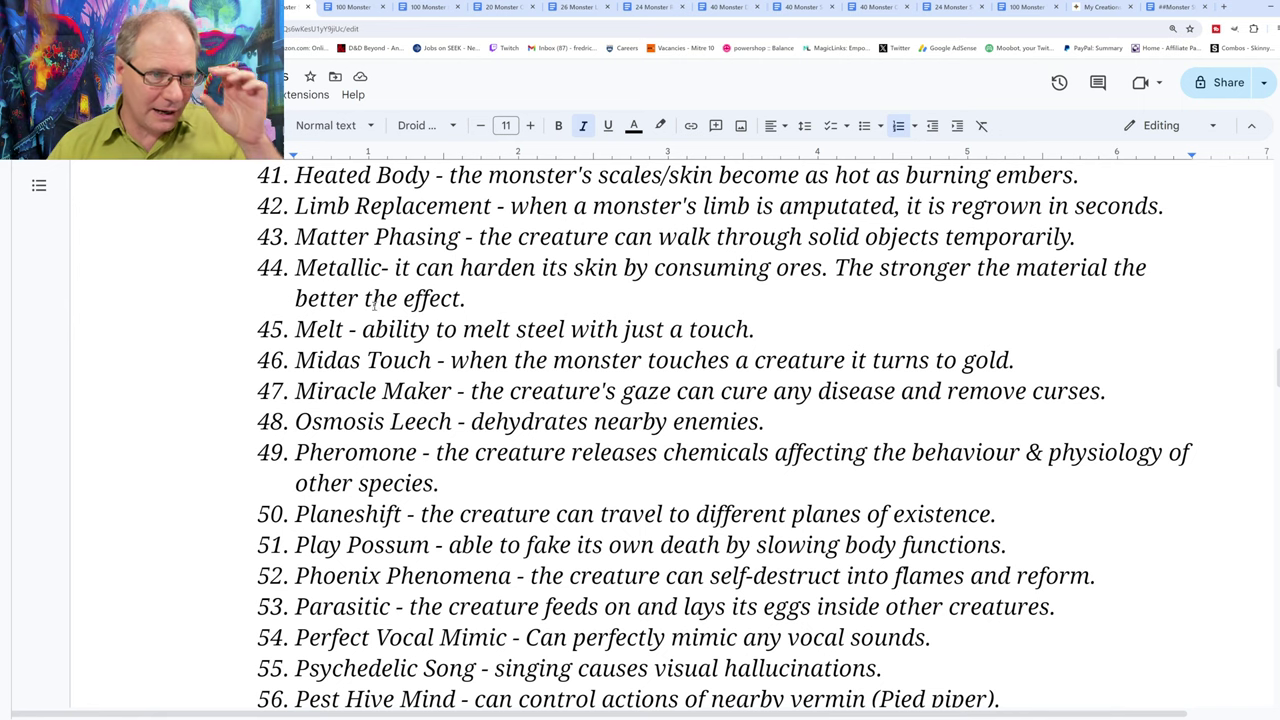
{"action": "scroll", "coordinate": [349, 259], "scroll_direction": "up", "scroll_amount": 1}
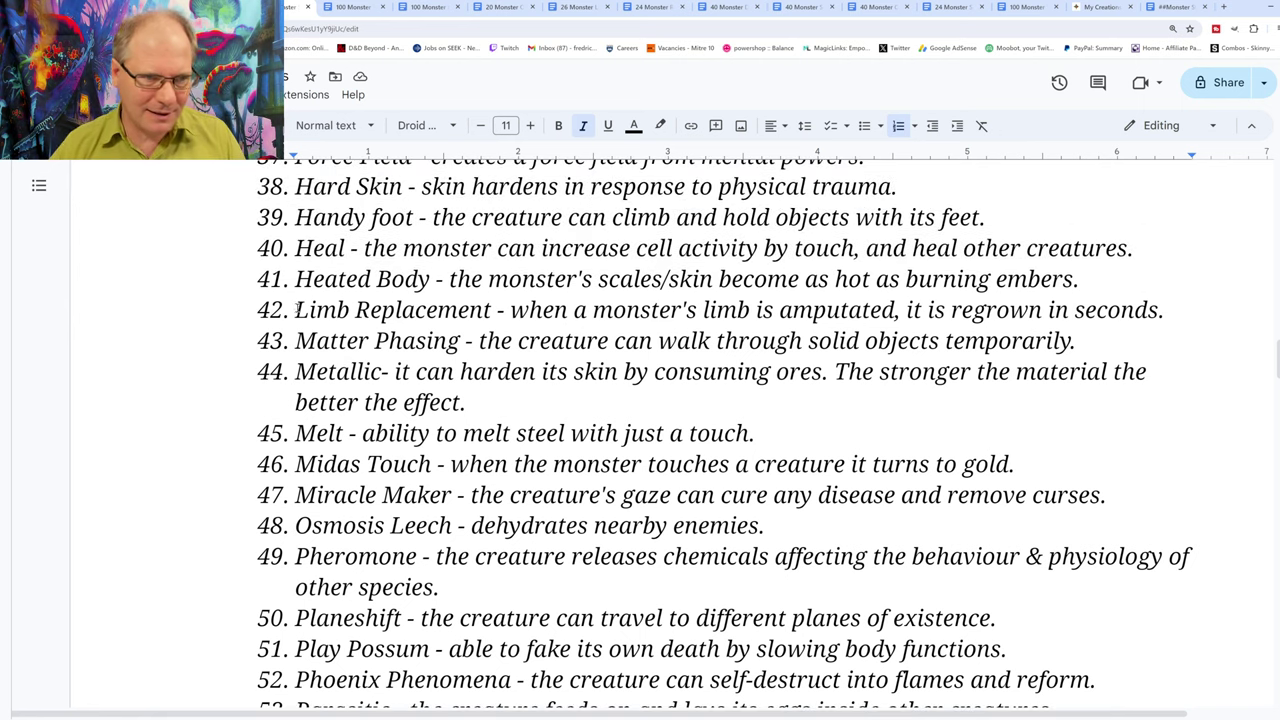
{"action": "left_click_drag", "start_coordinate": [294, 310], "coordinate": [556, 312]}
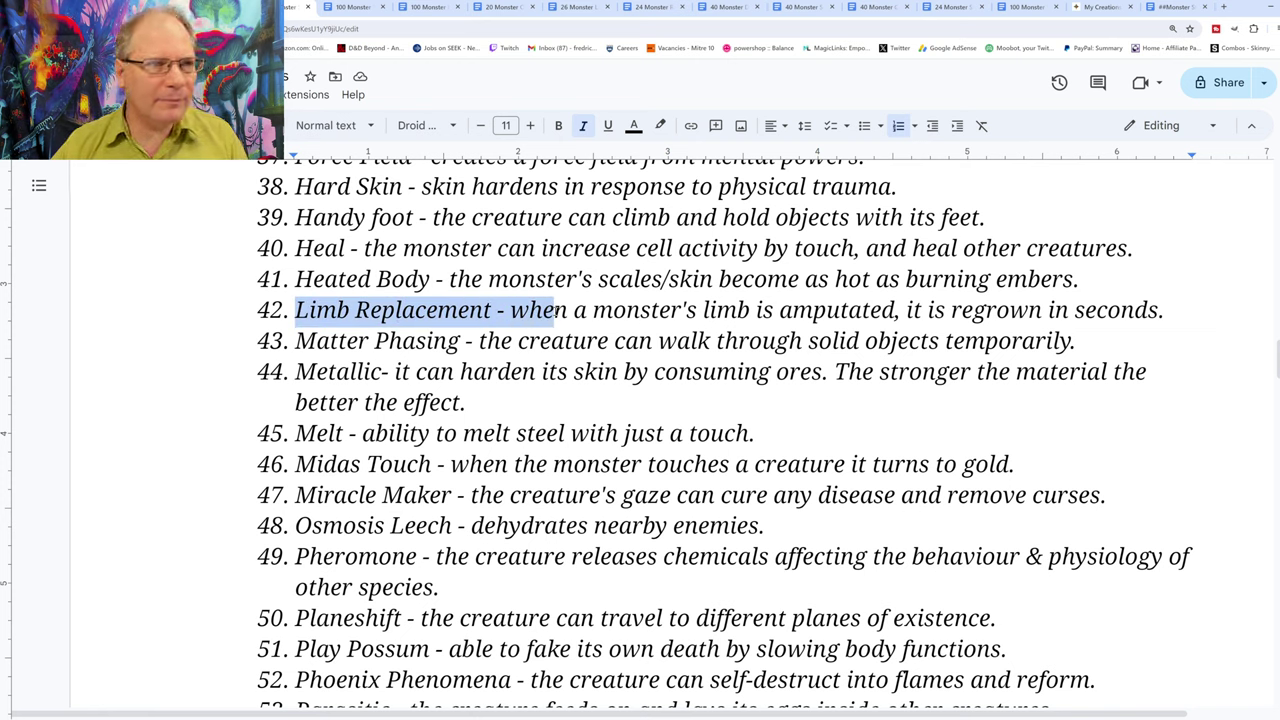
{"action": "left_click_drag", "start_coordinate": [556, 312], "coordinate": [1187, 310]}
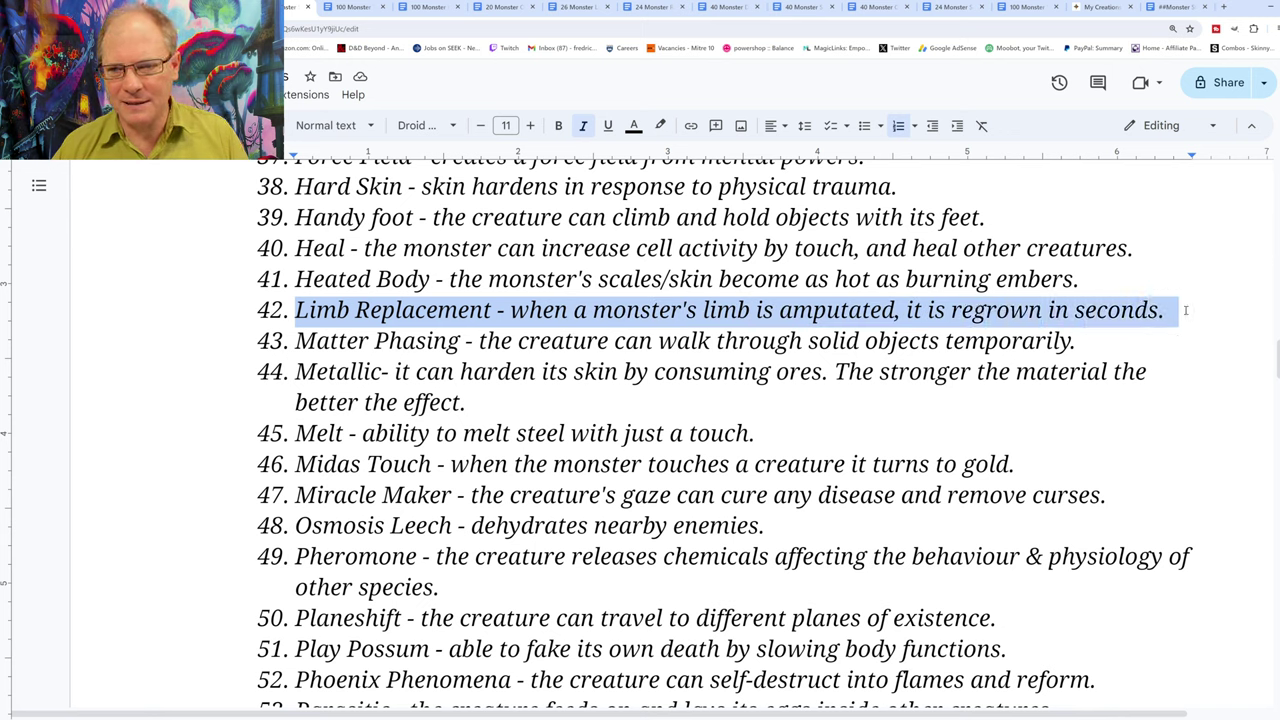
{"action": "right_click", "coordinate": [416, 310]}
{"action": "left_click", "coordinate": [440, 318]}
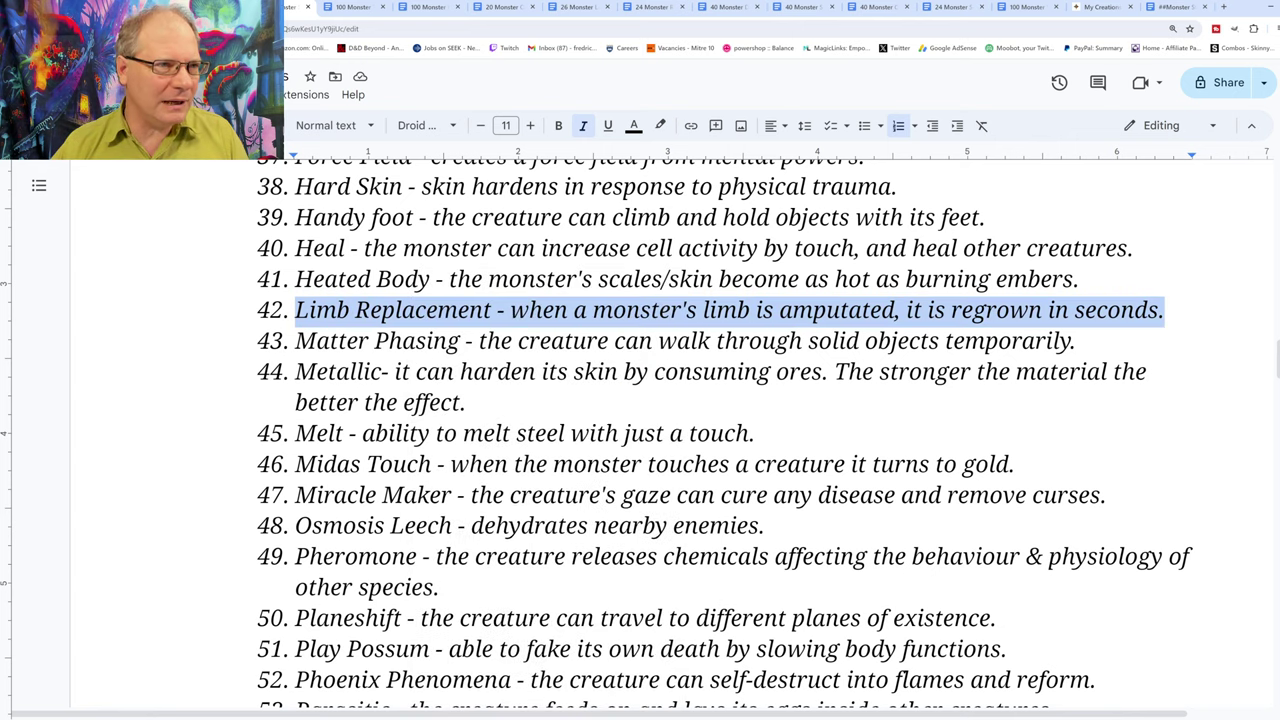
- Paste the Limb Replacement text into the empty Special Ability bullet of the monster template and start a third bullet
{"action": "key", "text": "ctrl+Tab"}
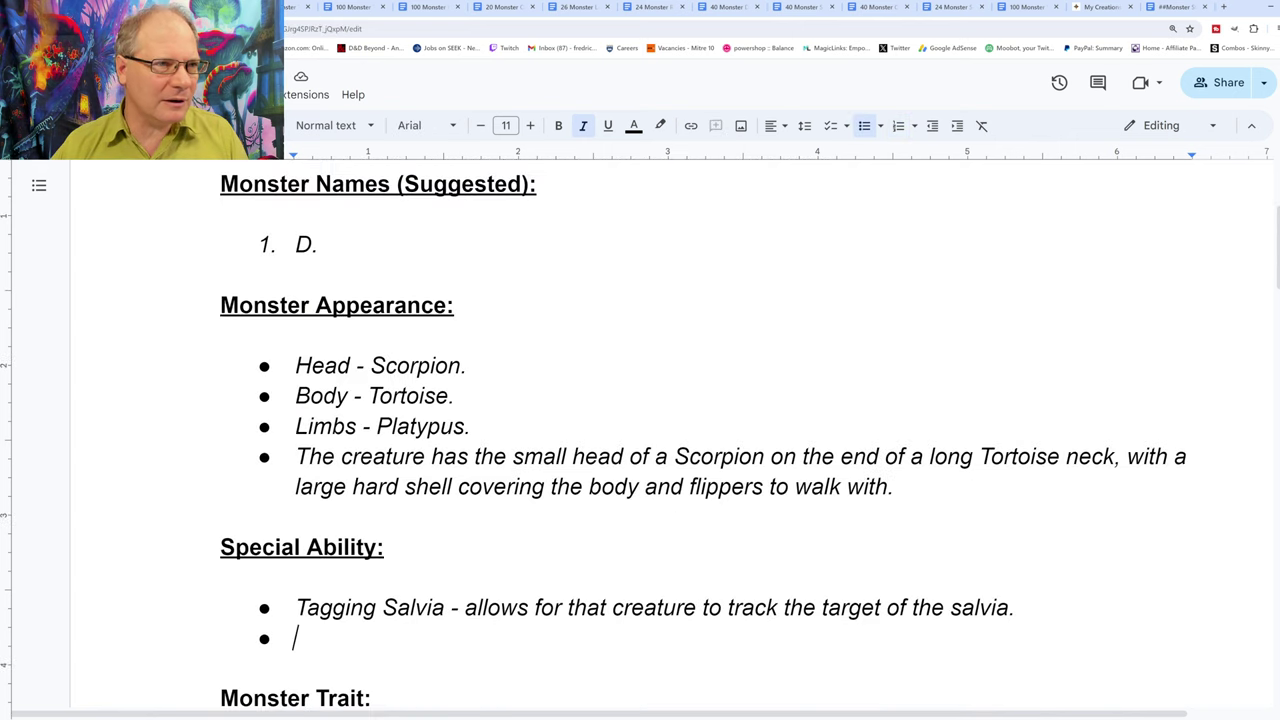
{"action": "right_click", "coordinate": [303, 641]}
{"action": "left_click", "coordinate": [383, 462]}
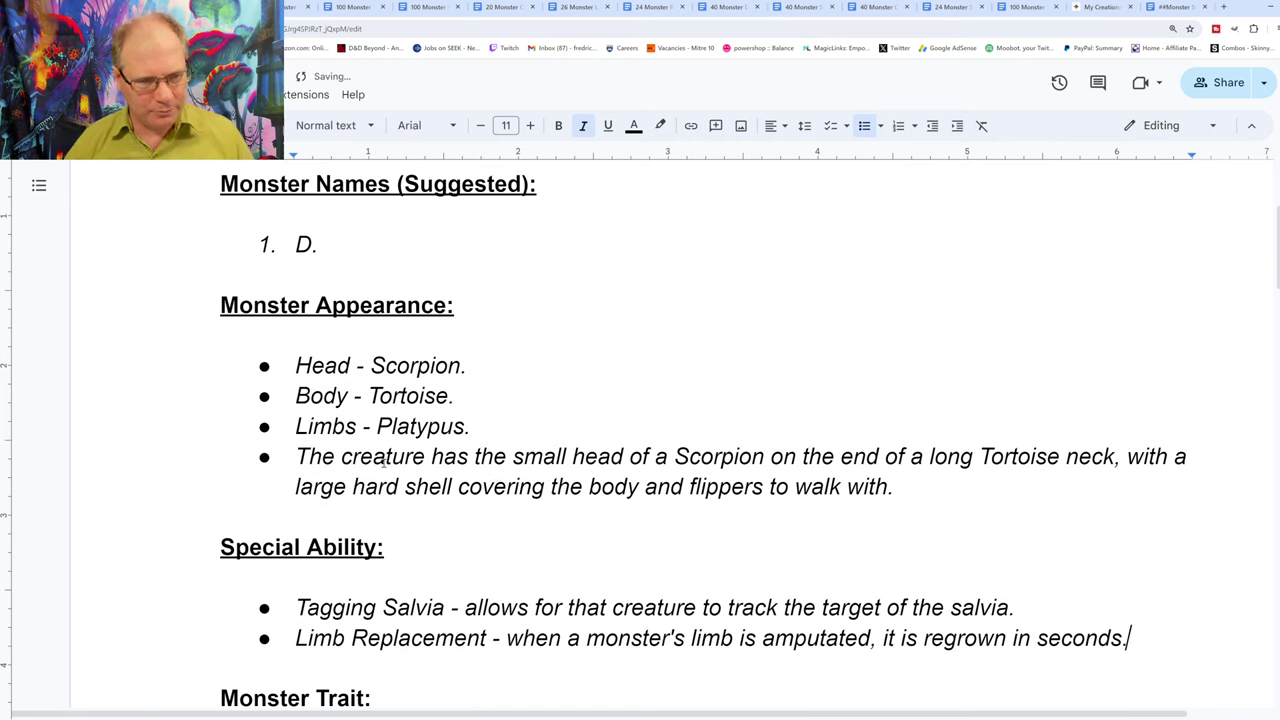
{"action": "key", "text": "Return"}
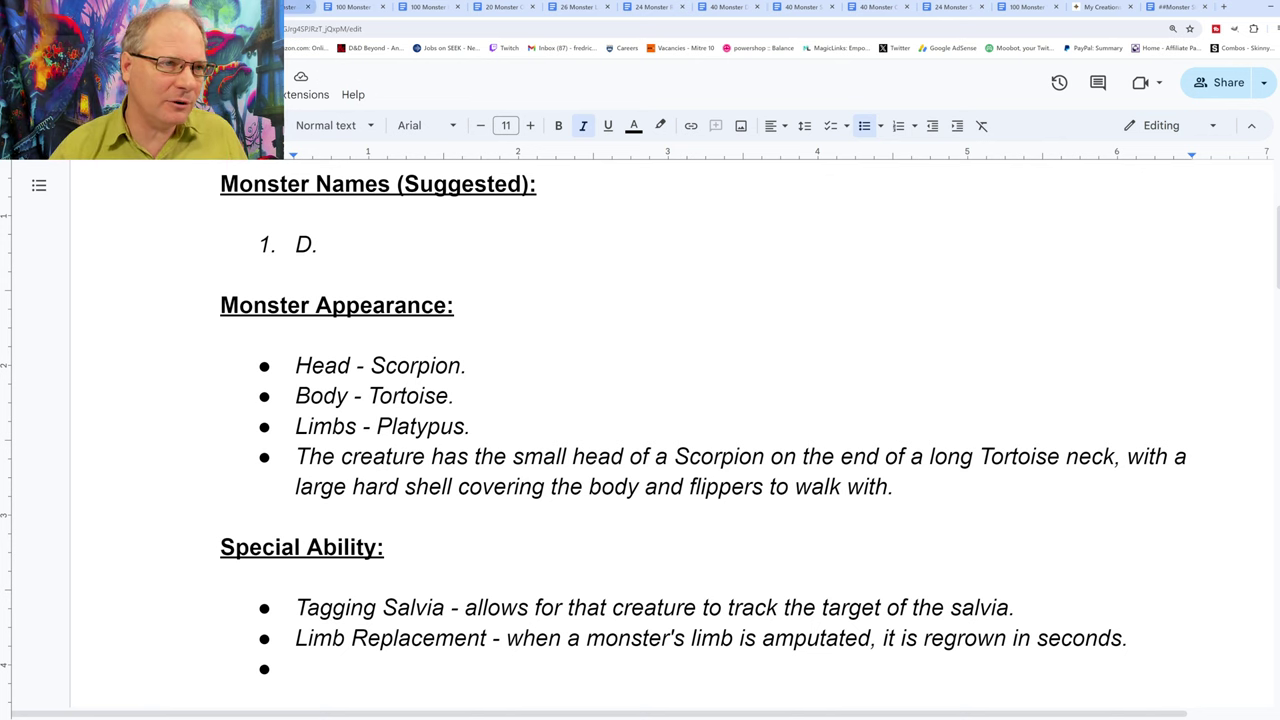
- Go back to the special powers list and copy entry 77, "Spacial Shift", with its full description
{"action": "left_click", "coordinate": [296, 7]}
{"action": "scroll", "coordinate": [440, 492], "scroll_direction": "down", "scroll_amount": 10}
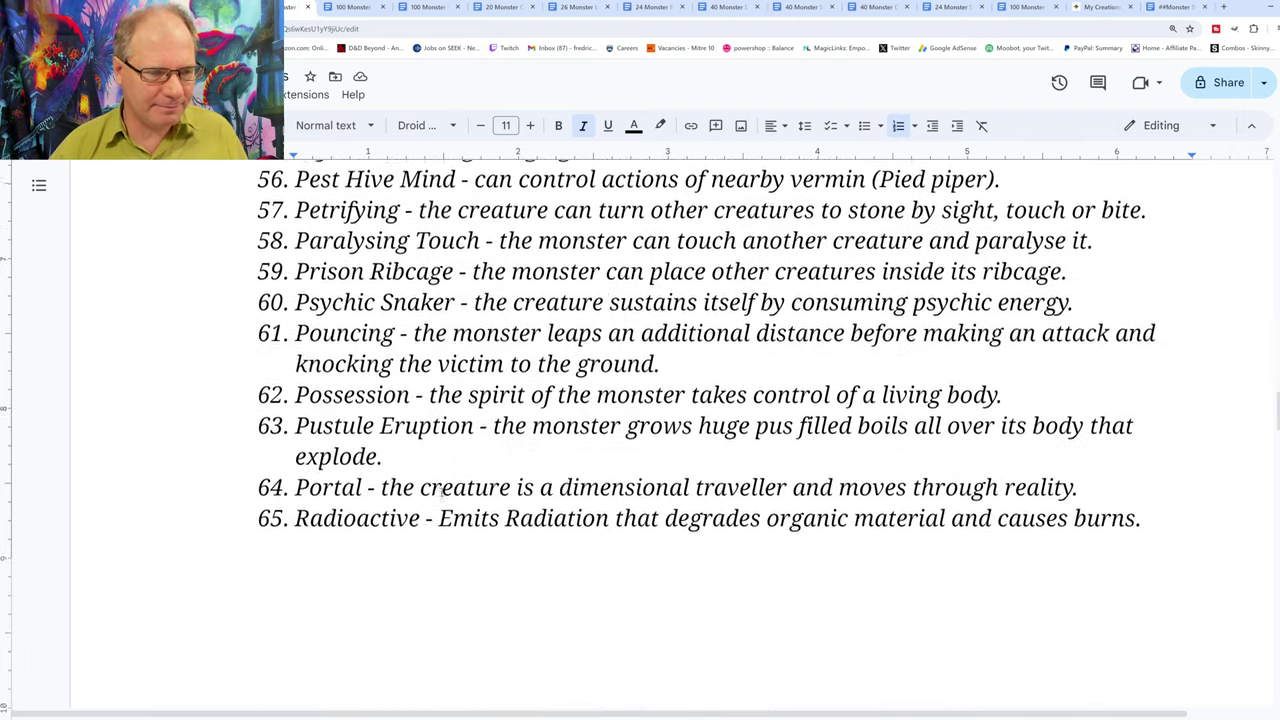
{"action": "scroll", "coordinate": [440, 492], "scroll_direction": "down", "scroll_amount": 5}
{"action": "scroll", "coordinate": [420, 486], "scroll_direction": "down", "scroll_amount": 3}
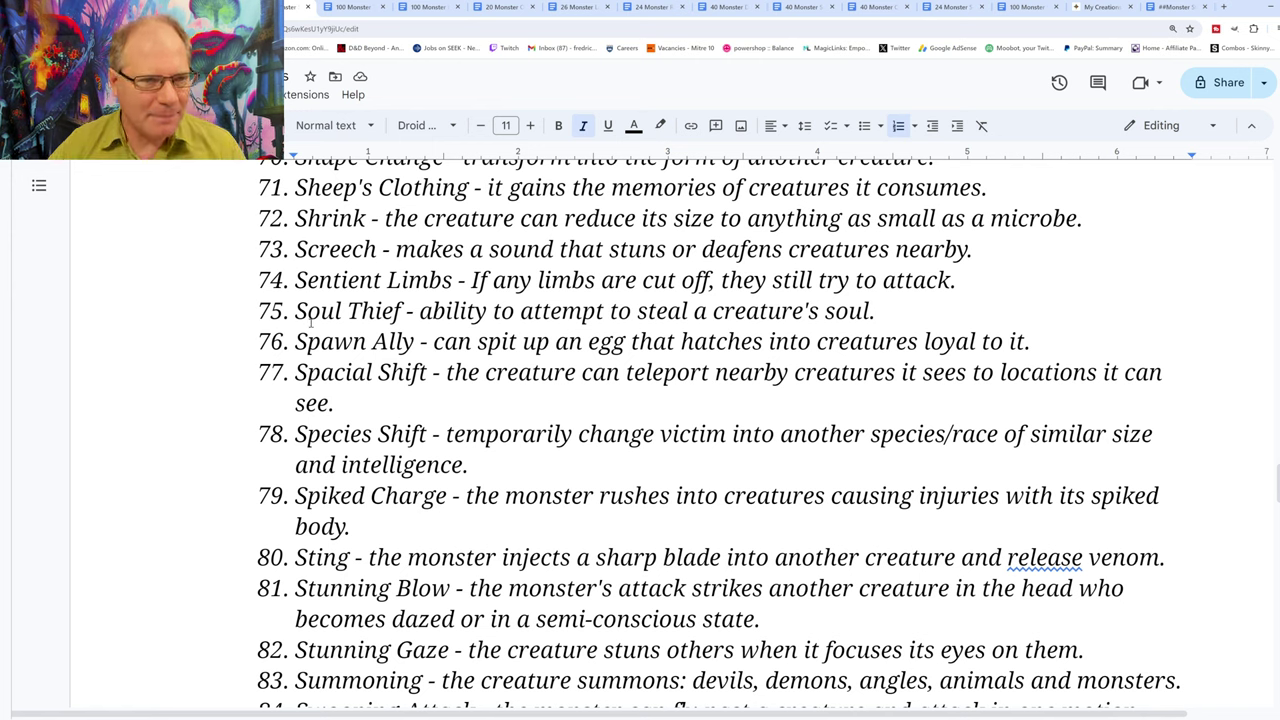
{"action": "left_click_drag", "start_coordinate": [296, 372], "coordinate": [334, 400]}
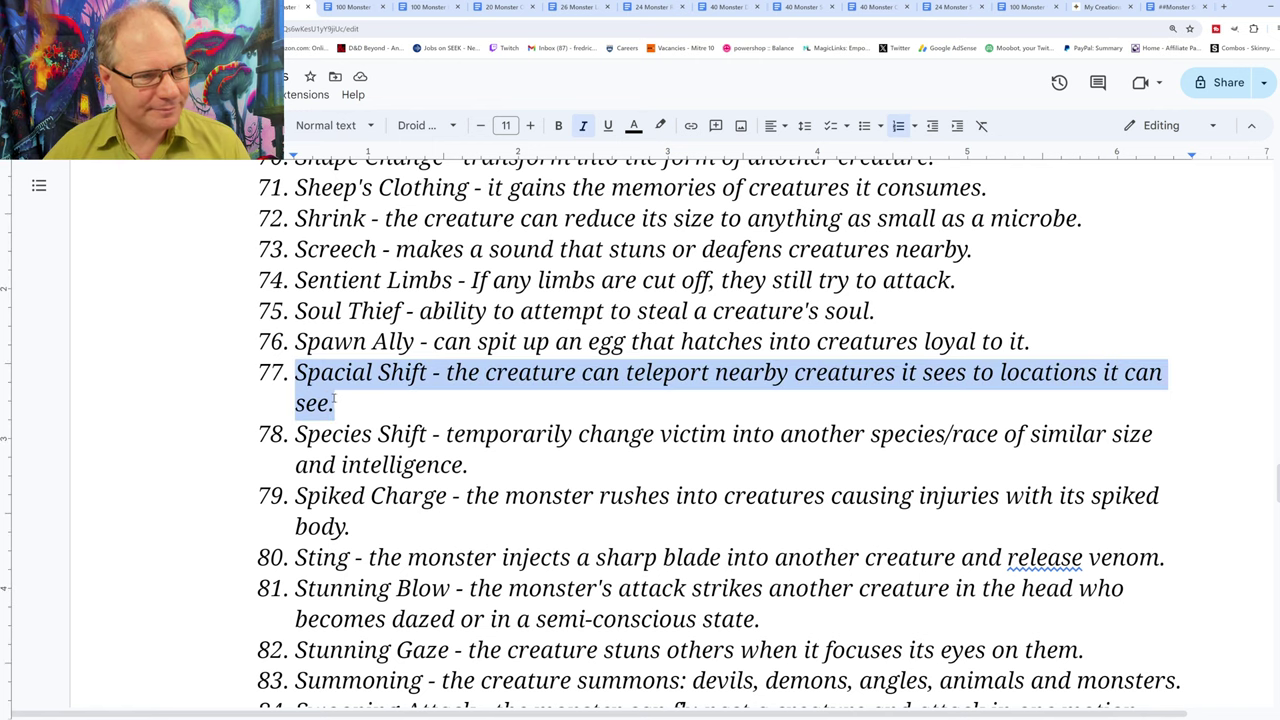
{"action": "right_click", "coordinate": [330, 388]}
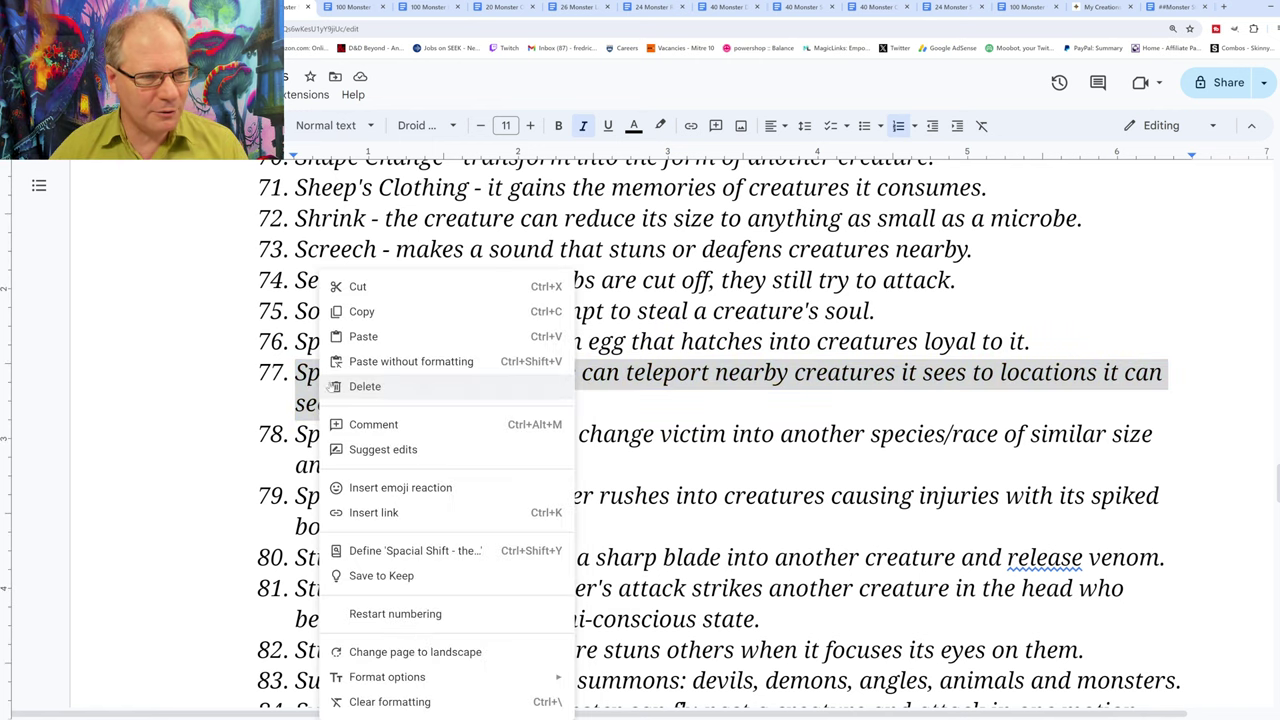
{"action": "left_click", "coordinate": [357, 305]}
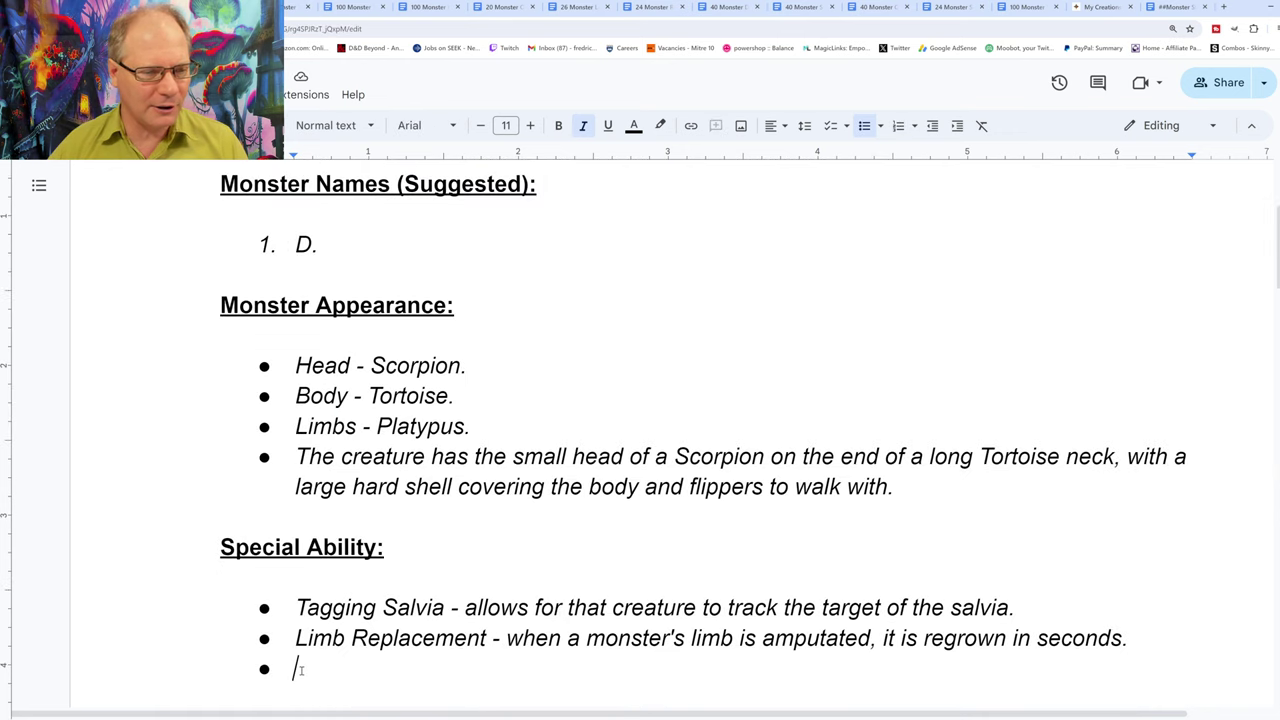
- Paste the Spacial Shift text into the third Special Ability bullet of the monster template and start a fourth bullet
{"action": "right_click", "coordinate": [303, 670]}
{"action": "left_click", "coordinate": [383, 490]}
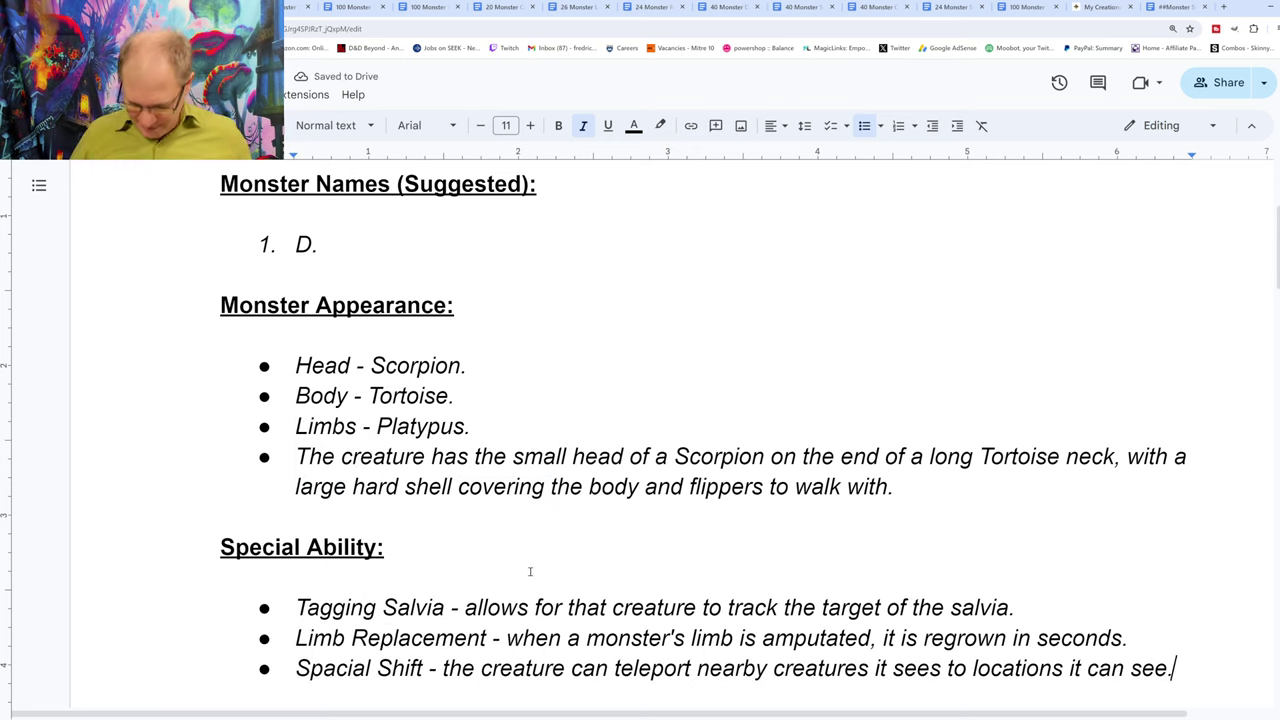
{"action": "key", "text": "Return"}
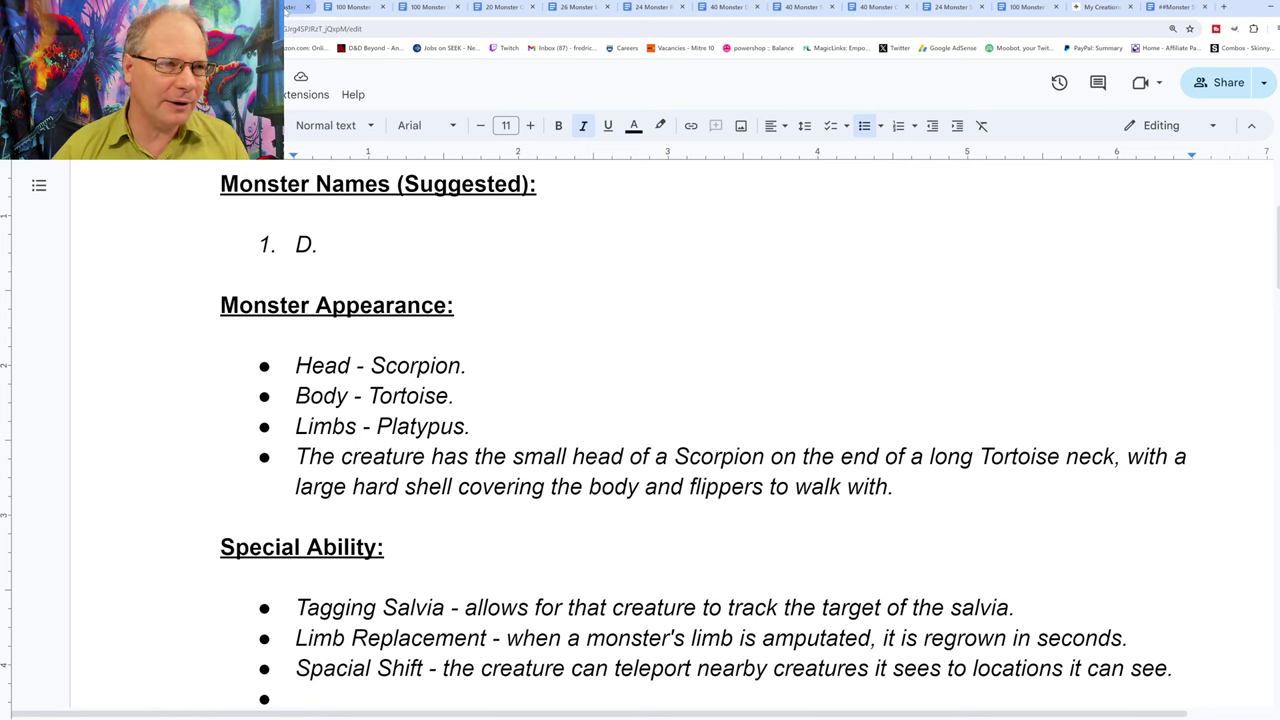
- Look through the special powers list for a further ability, comparing it with the monster template's Special Ability section
{"action": "left_click", "coordinate": [290, 7]}
{"action": "scroll", "coordinate": [458, 535], "scroll_direction": "up", "scroll_amount": 15}
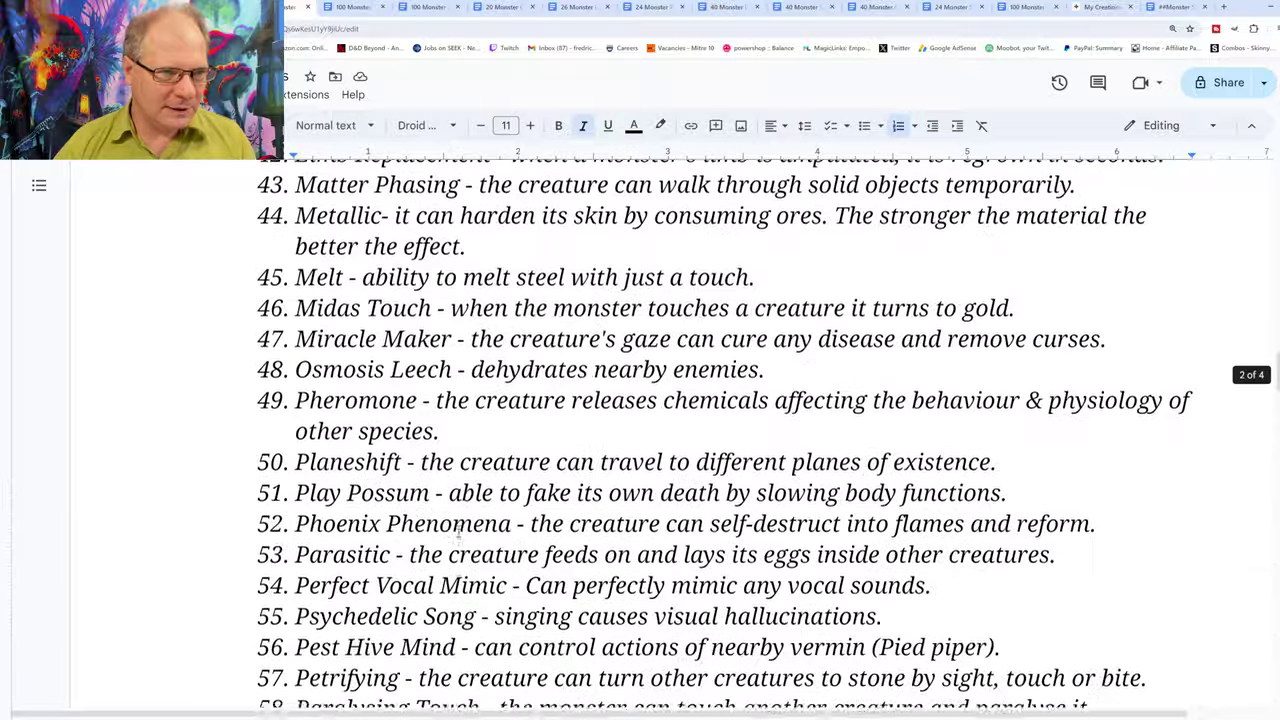
{"action": "scroll", "coordinate": [458, 535], "scroll_direction": "up", "scroll_amount": 10}
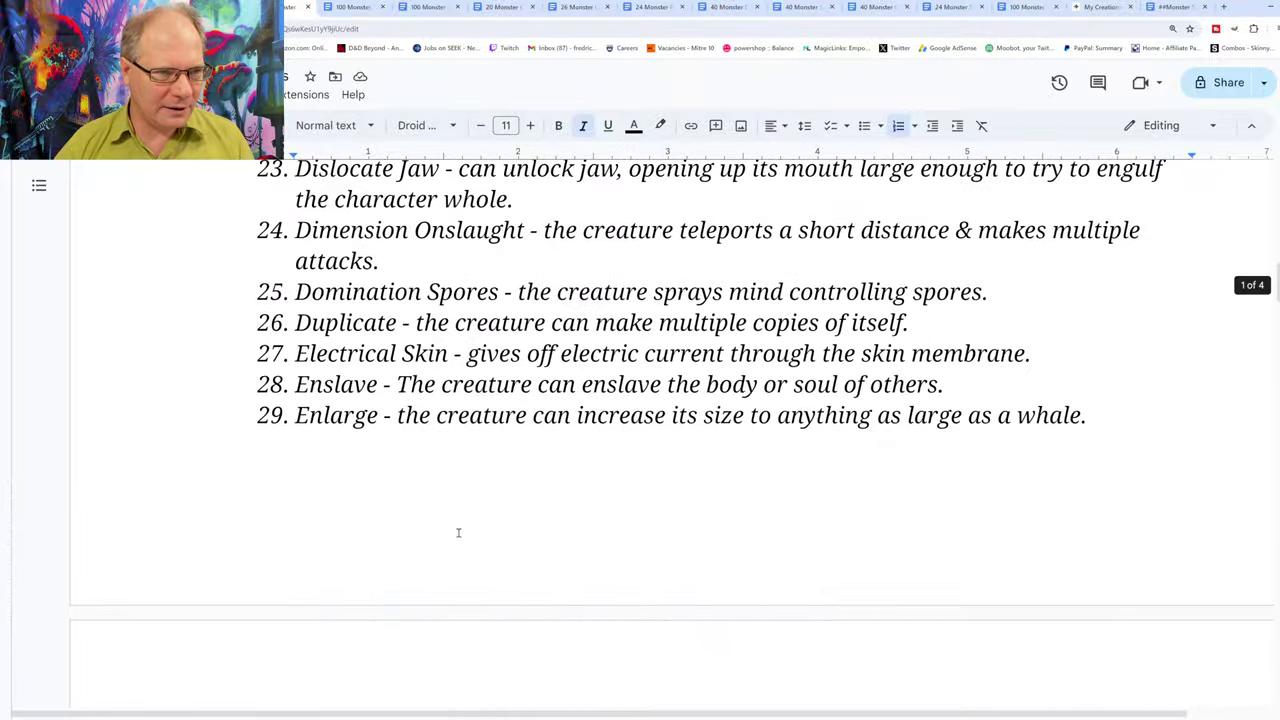
{"action": "scroll", "coordinate": [458, 533], "scroll_direction": "up", "scroll_amount": 3}
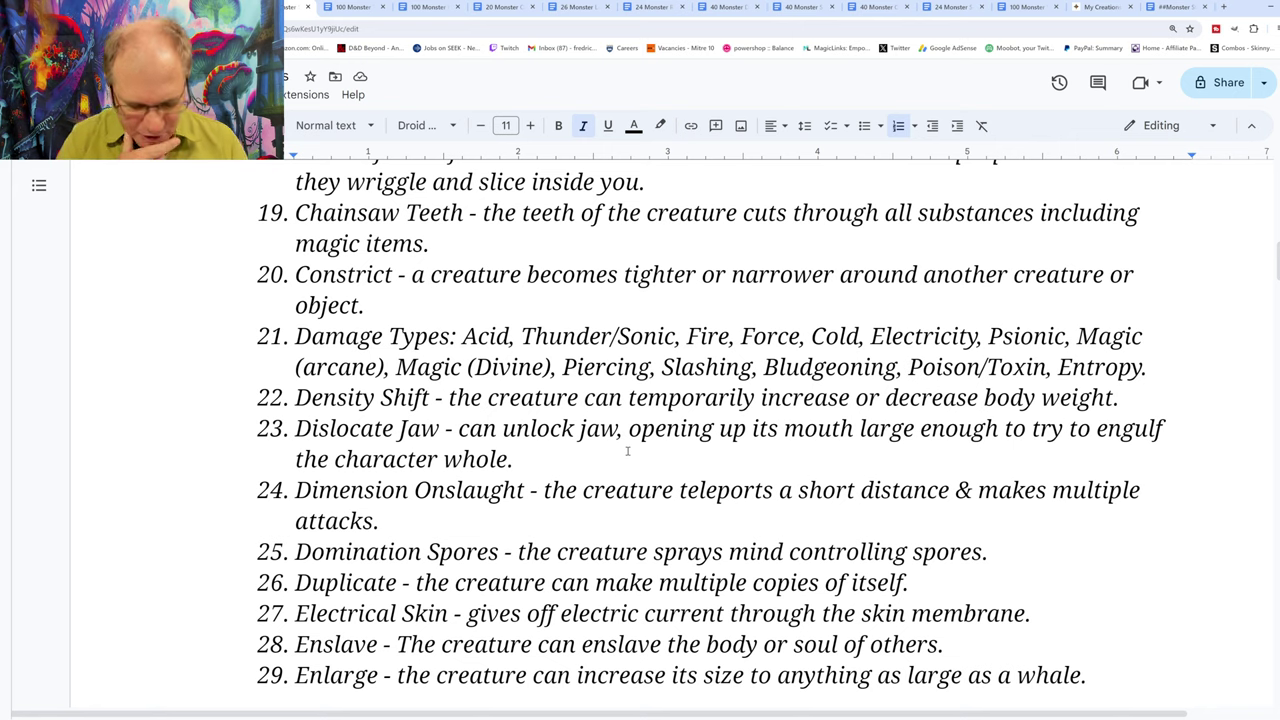
{"action": "scroll", "coordinate": [541, 312], "scroll_direction": "up", "scroll_amount": 3}
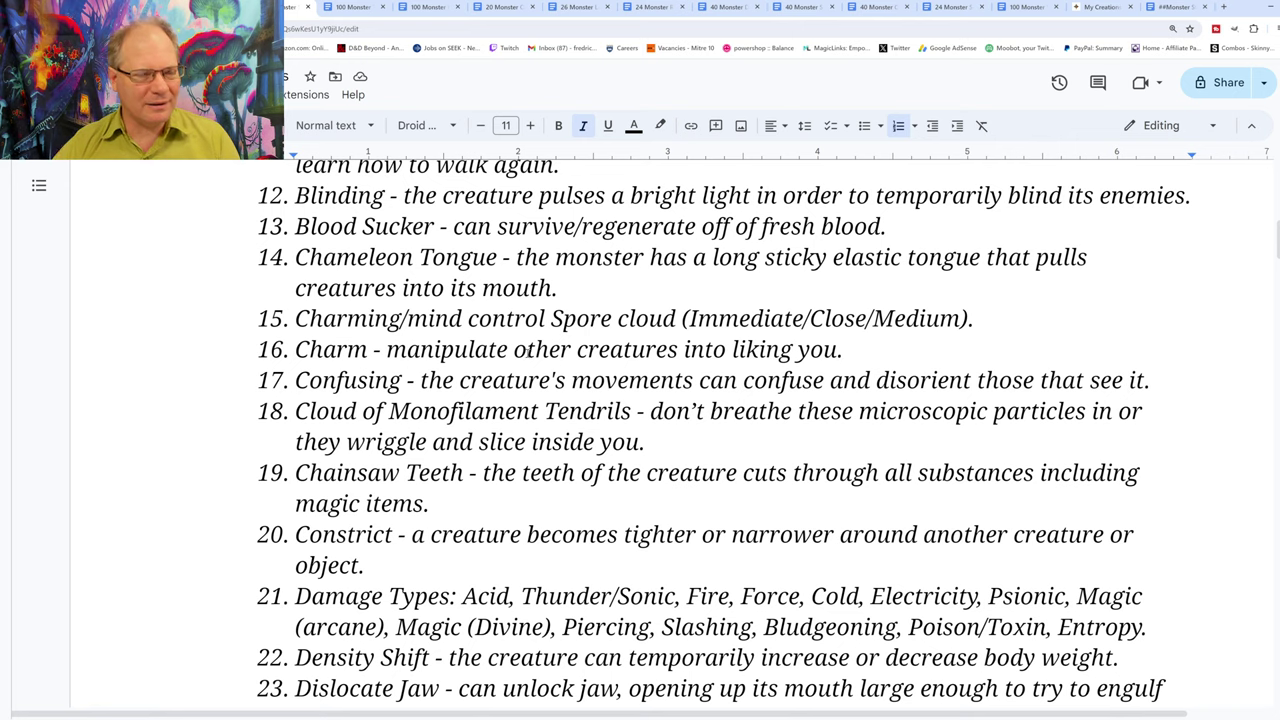
{"action": "key", "text": "ctrl+Tab"}
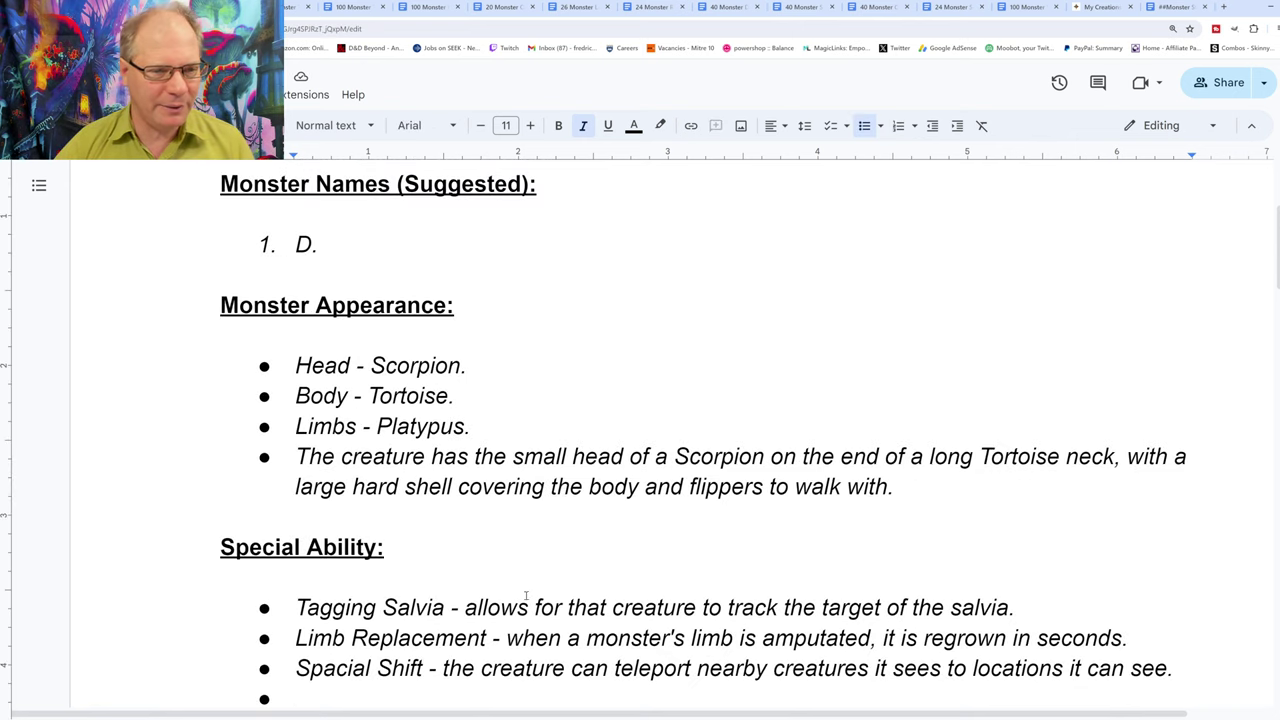
{"action": "scroll", "coordinate": [406, 576], "scroll_direction": "down", "scroll_amount": 3}
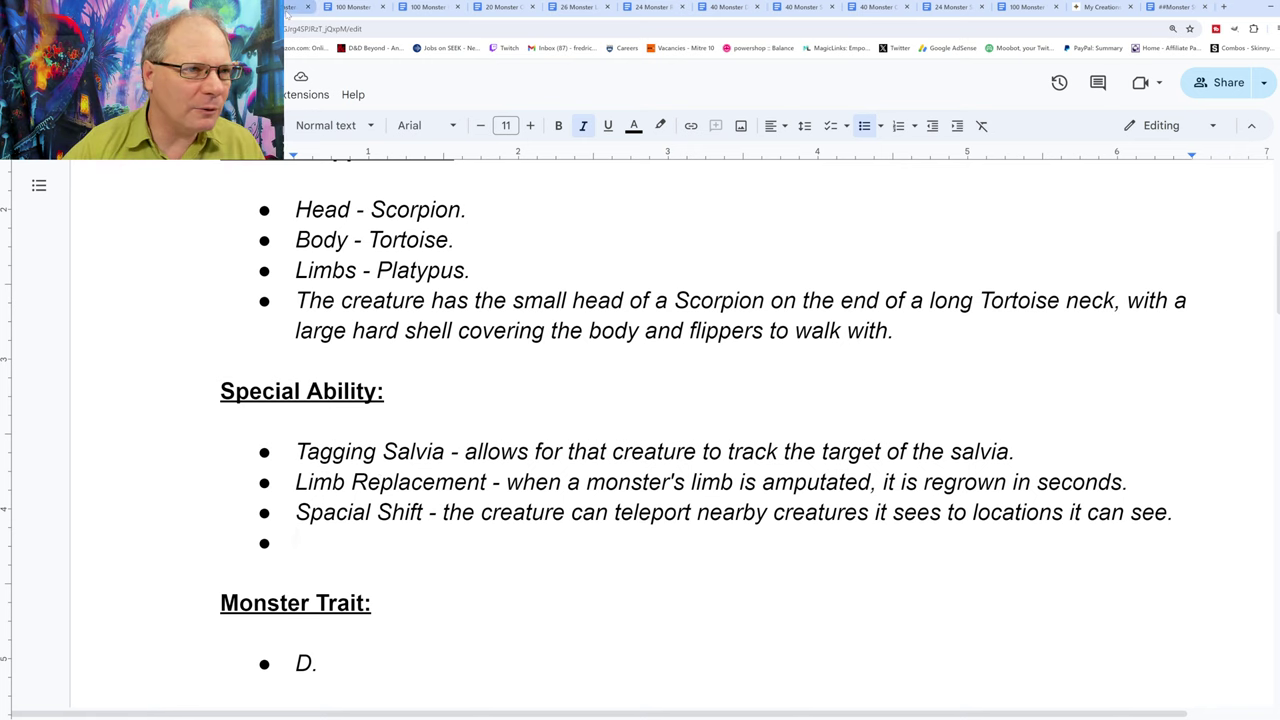
{"action": "key", "text": "ctrl+Tab"}
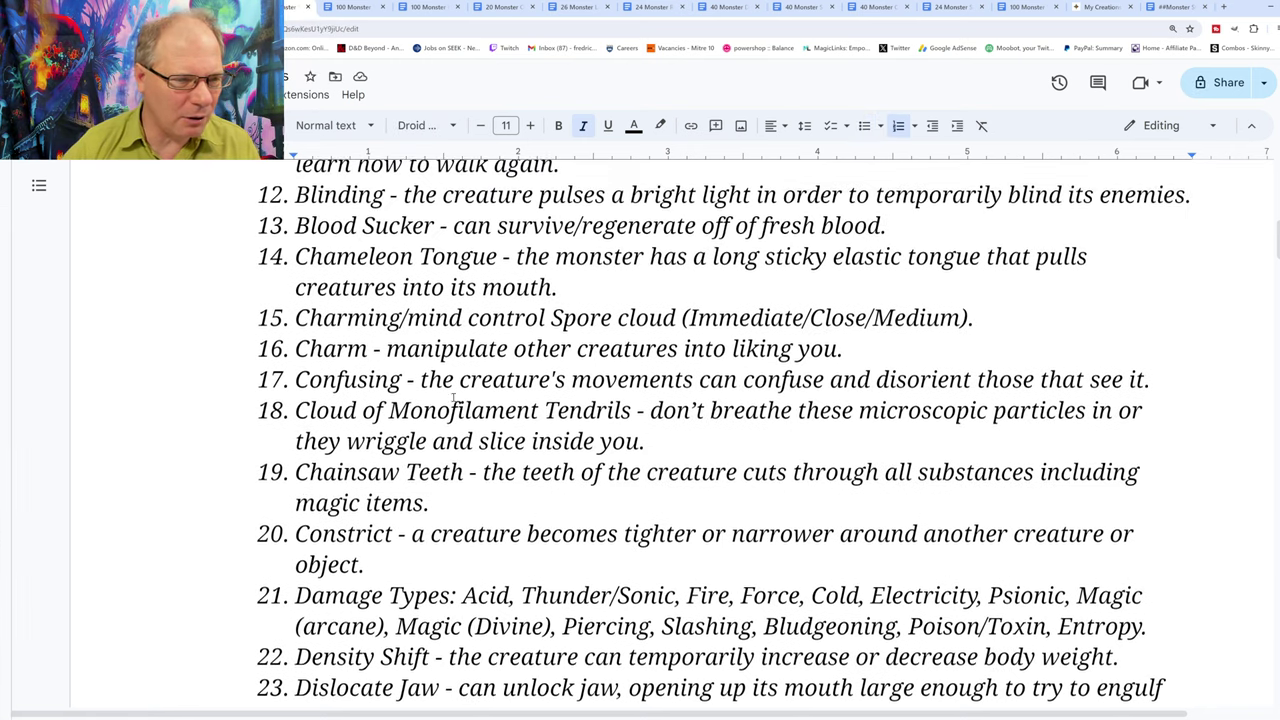
{"action": "scroll", "coordinate": [400, 270], "scroll_direction": "down", "scroll_amount": 3}
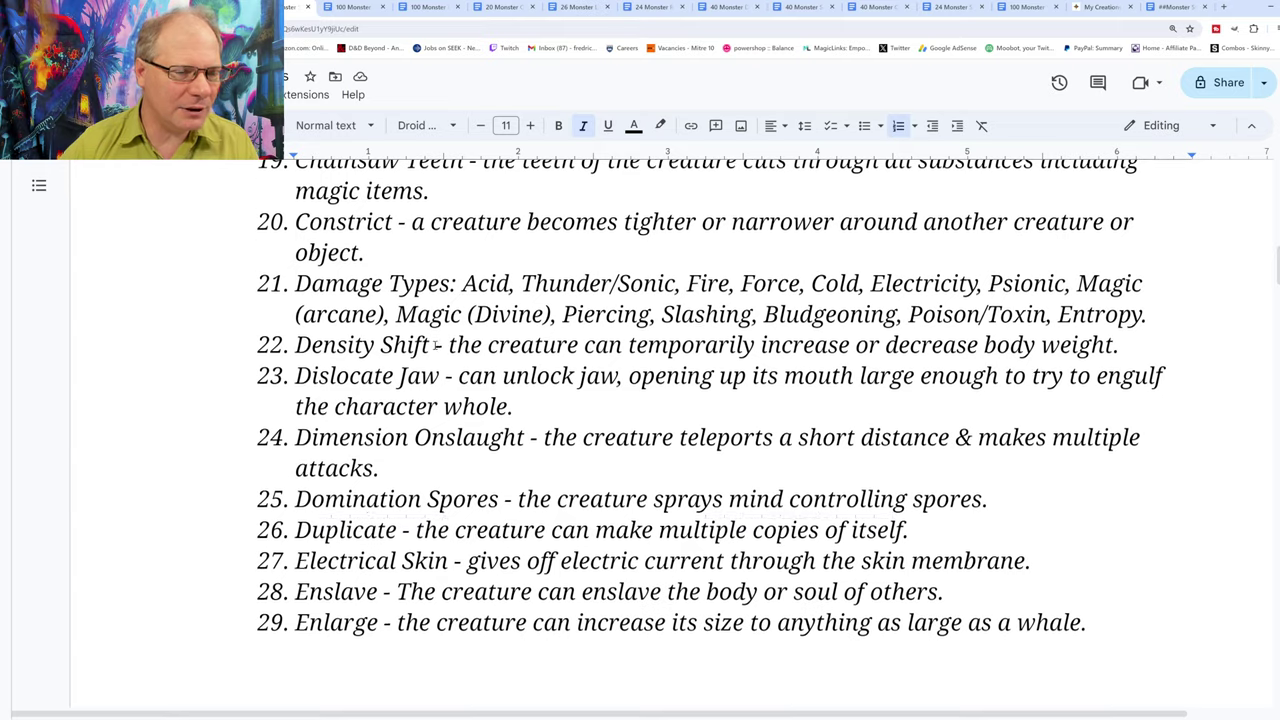
{"action": "scroll", "coordinate": [435, 345], "scroll_direction": "down", "scroll_amount": 7}
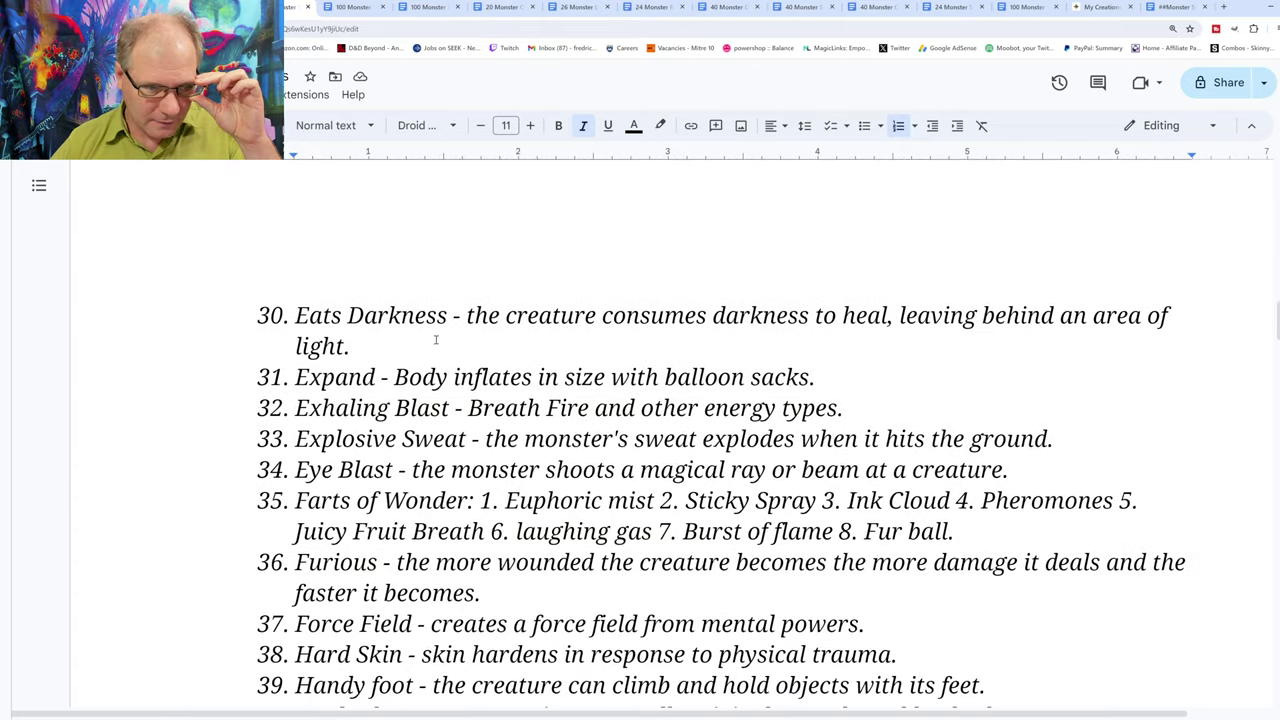
{"action": "scroll", "coordinate": [435, 340], "scroll_direction": "down", "scroll_amount": 3}
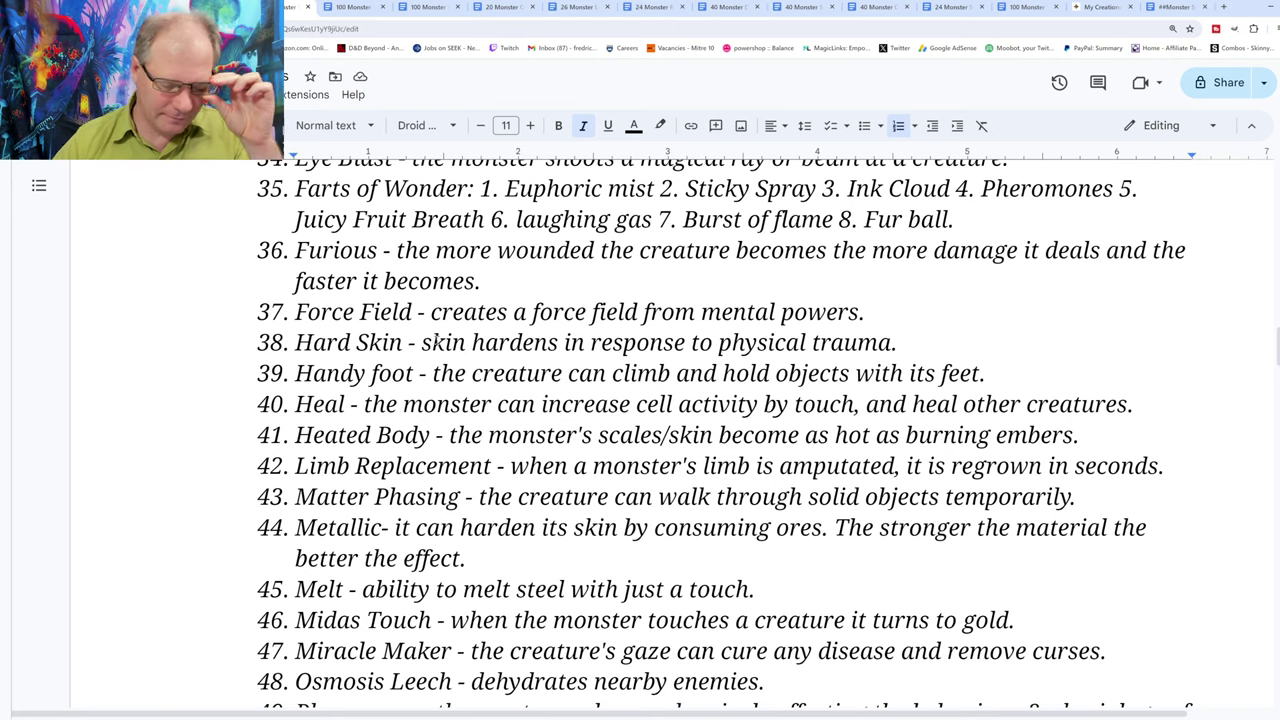
{"action": "scroll", "coordinate": [437, 342], "scroll_direction": "down", "scroll_amount": 15}
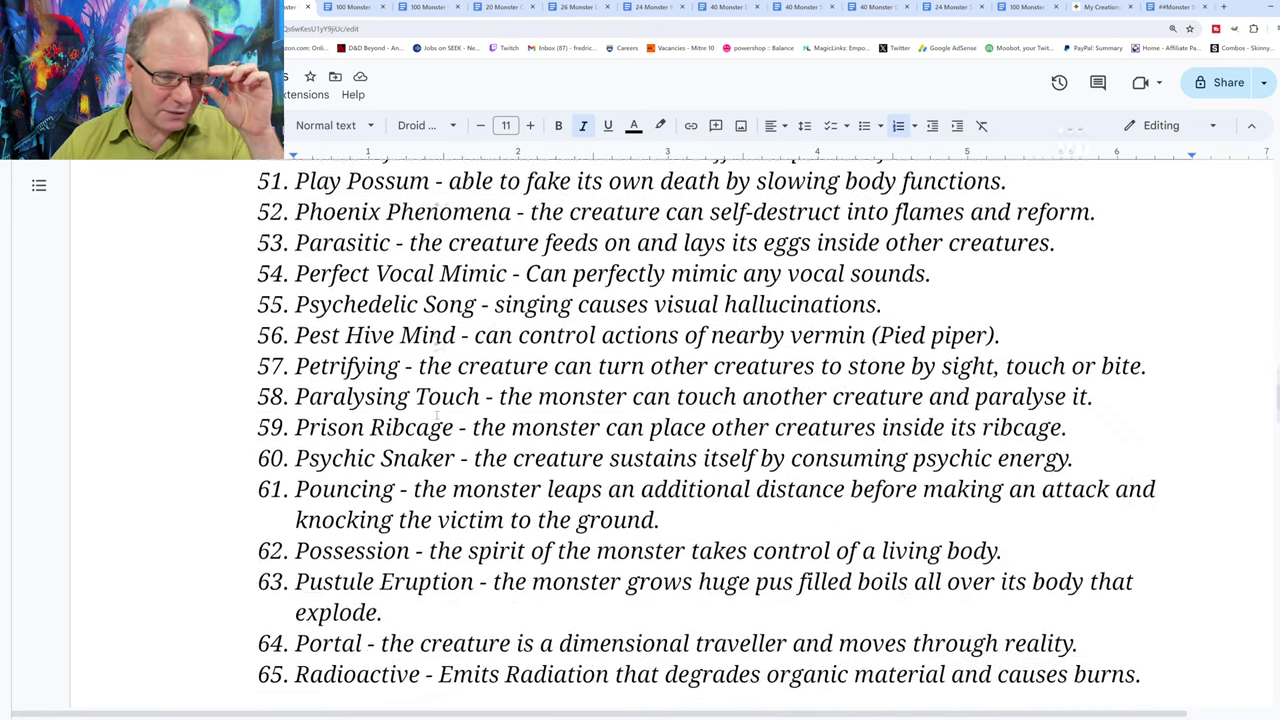
{"action": "scroll", "coordinate": [436, 338], "scroll_direction": "down", "scroll_amount": 4}
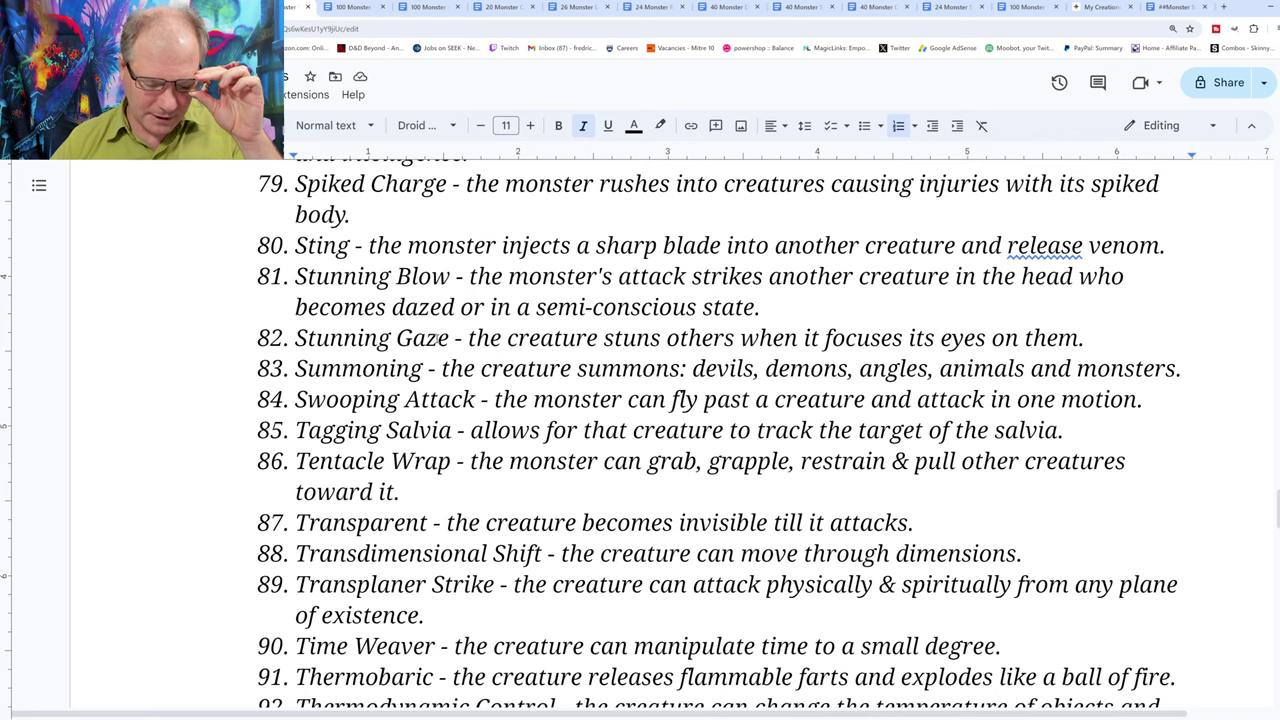
{"action": "scroll", "coordinate": [436, 341], "scroll_direction": "up", "scroll_amount": 4}
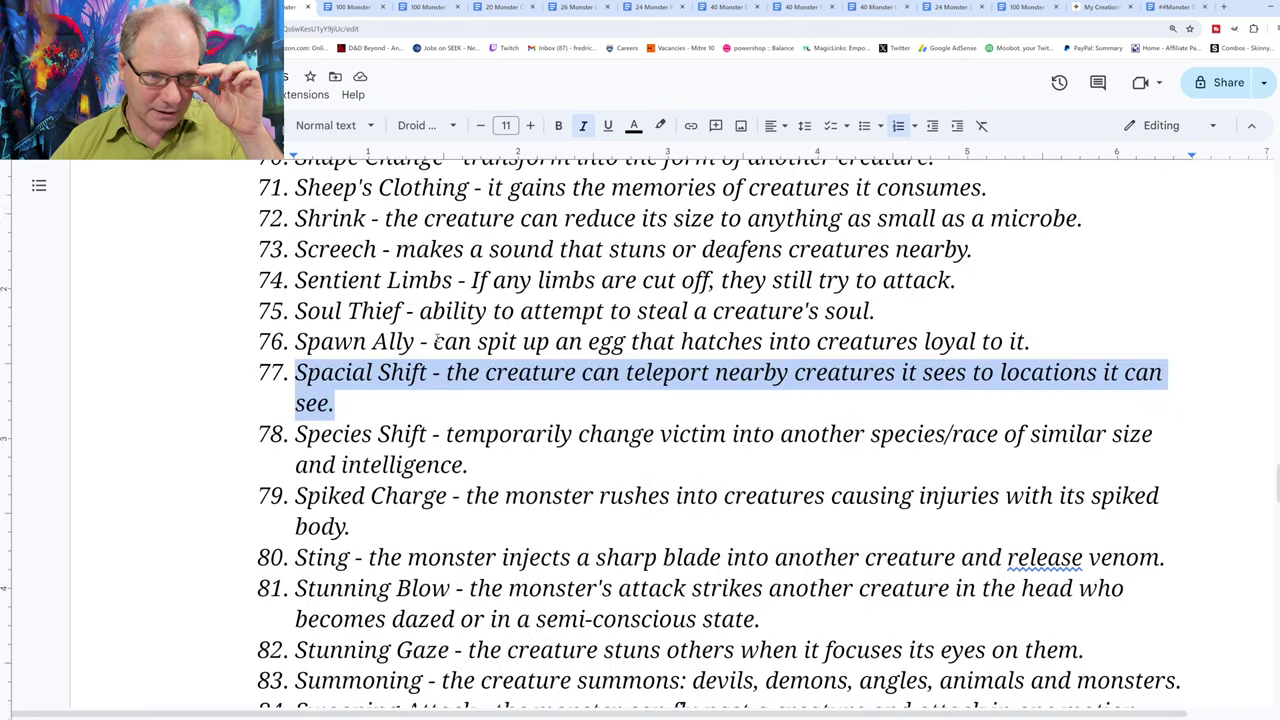
{"action": "left_click", "coordinate": [405, 280]}
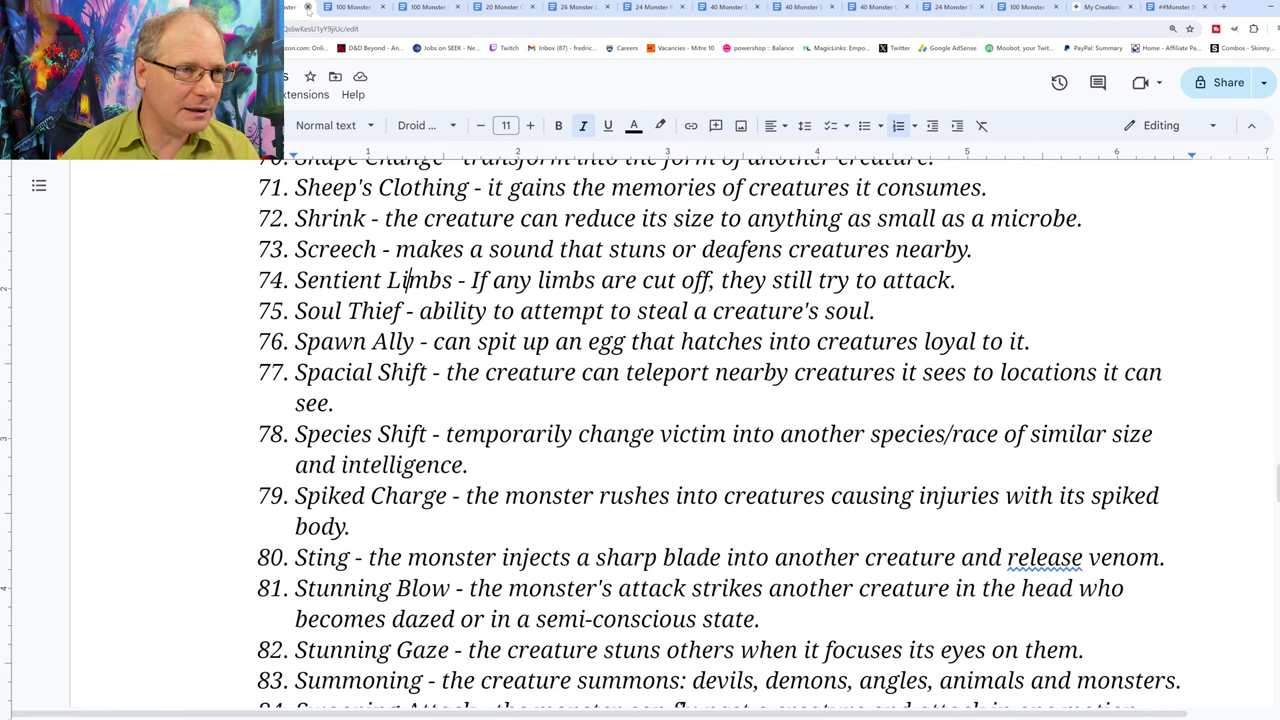
- Close the special powers list and read through the document "100 Monster Traits or Features (always in effect)"
{"action": "left_click", "coordinate": [307, 7]}
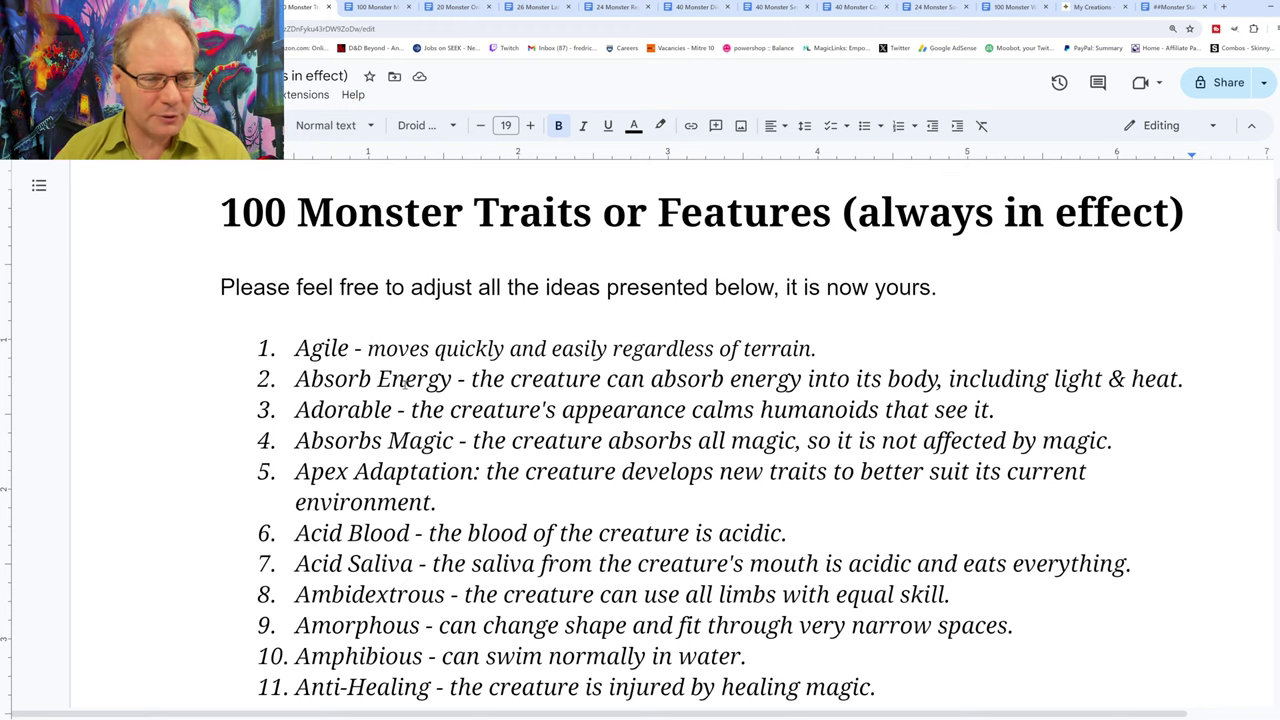
{"action": "scroll", "coordinate": [405, 383], "scroll_direction": "down", "scroll_amount": 5}
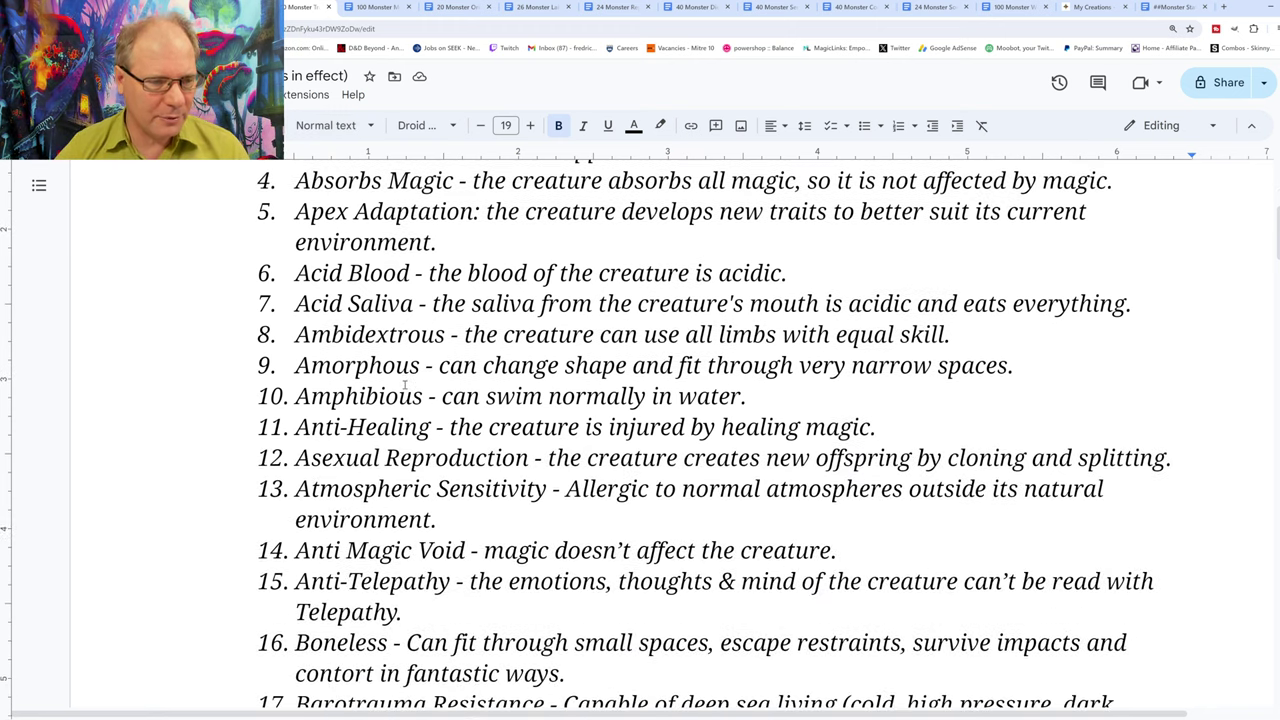
{"action": "scroll", "coordinate": [405, 385], "scroll_direction": "down", "scroll_amount": 6}
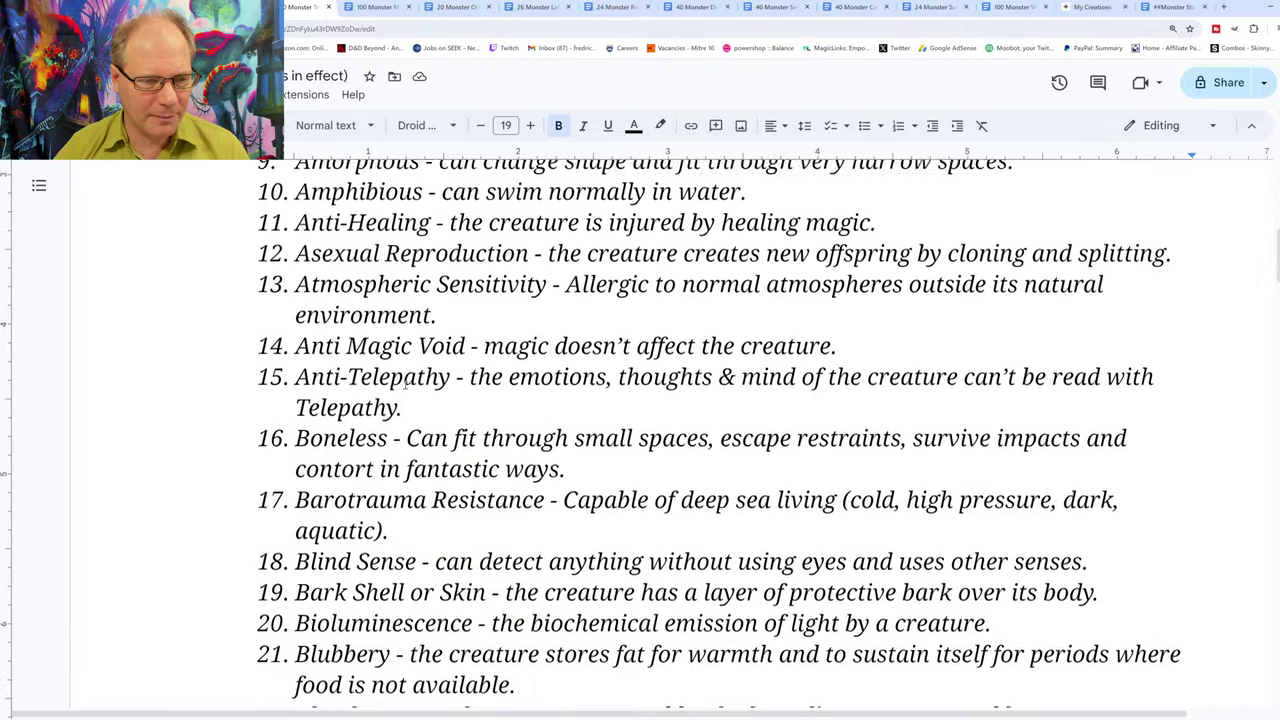
{"action": "scroll", "coordinate": [405, 385], "scroll_direction": "up", "scroll_amount": 7}
{"action": "scroll", "coordinate": [405, 385], "scroll_direction": "down", "scroll_amount": 13}
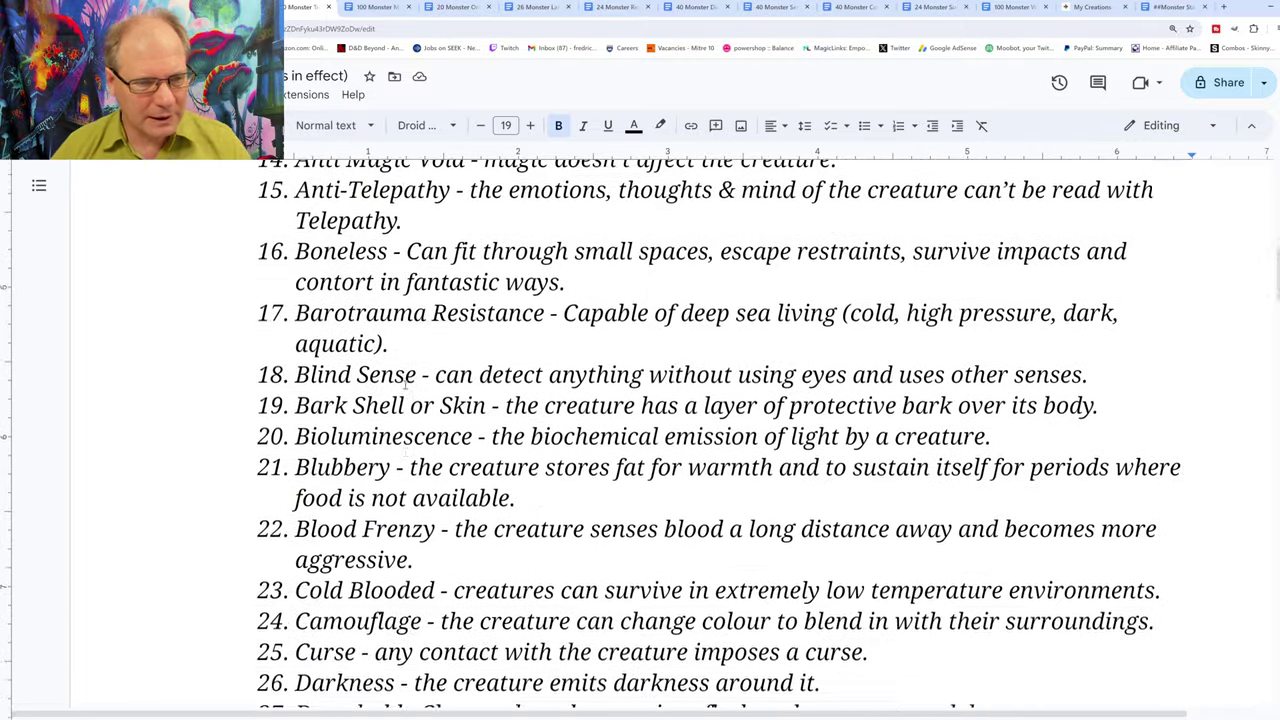
{"action": "scroll", "coordinate": [405, 387], "scroll_direction": "down", "scroll_amount": 10}
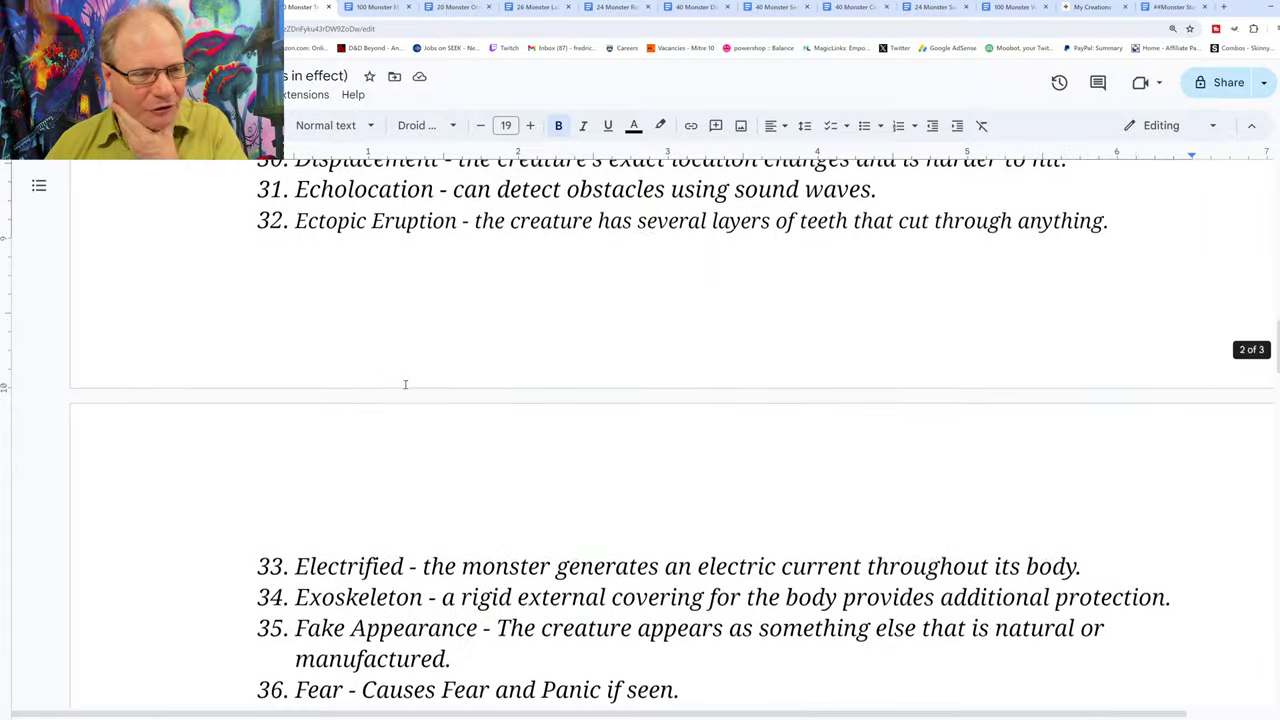
{"action": "scroll", "coordinate": [405, 383], "scroll_direction": "down", "scroll_amount": 13}
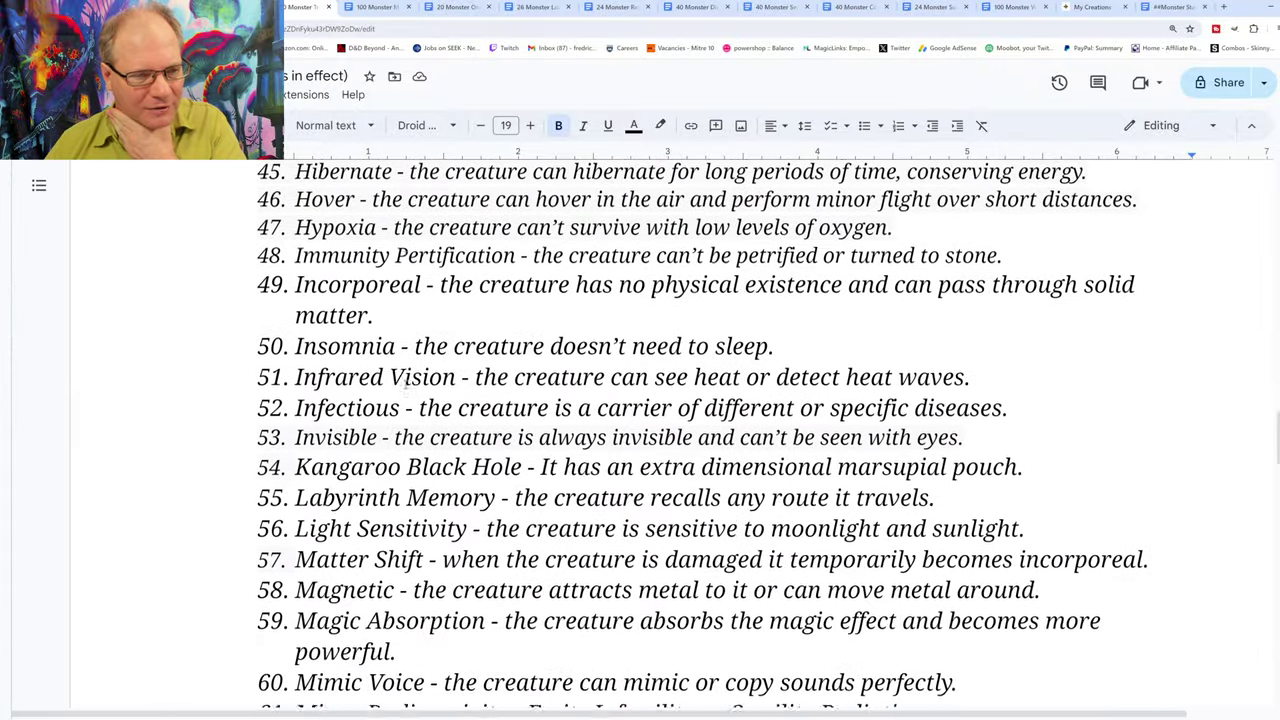
{"action": "scroll", "coordinate": [405, 385], "scroll_direction": "down", "scroll_amount": 13}
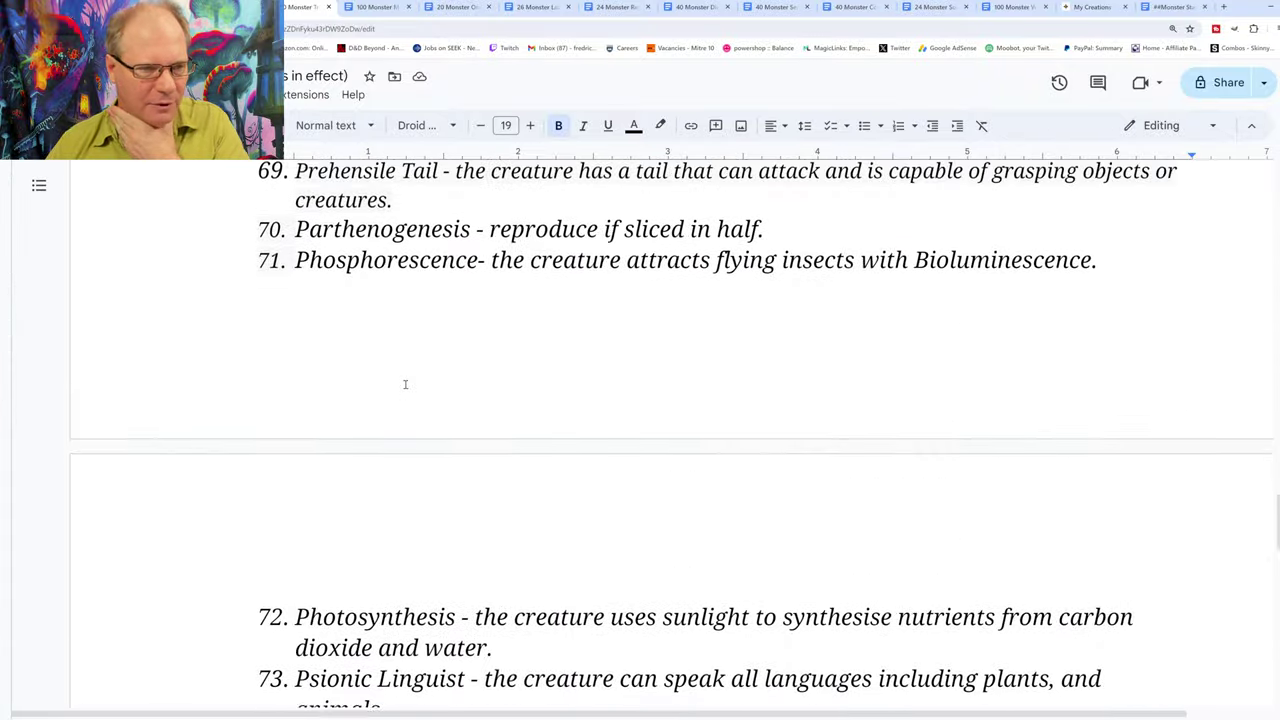
{"action": "scroll", "coordinate": [405, 387], "scroll_direction": "down", "scroll_amount": 13}
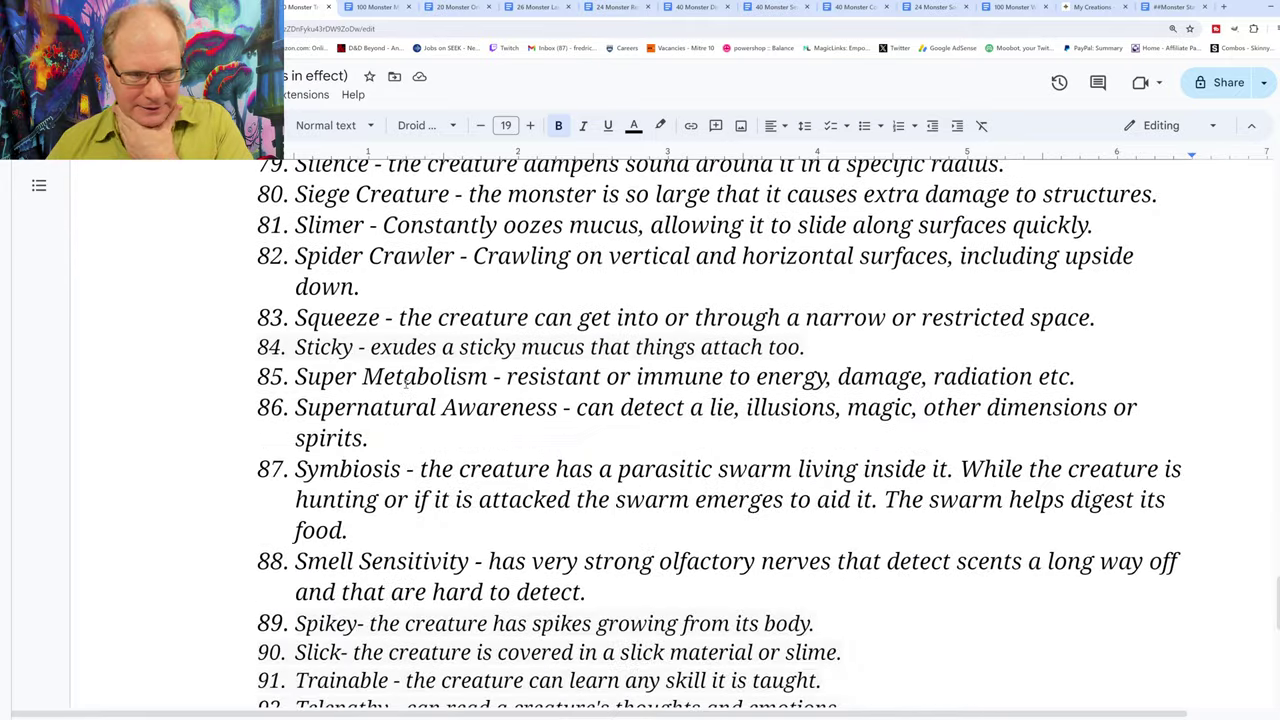
{"action": "scroll", "coordinate": [405, 385], "scroll_direction": "down", "scroll_amount": 5}
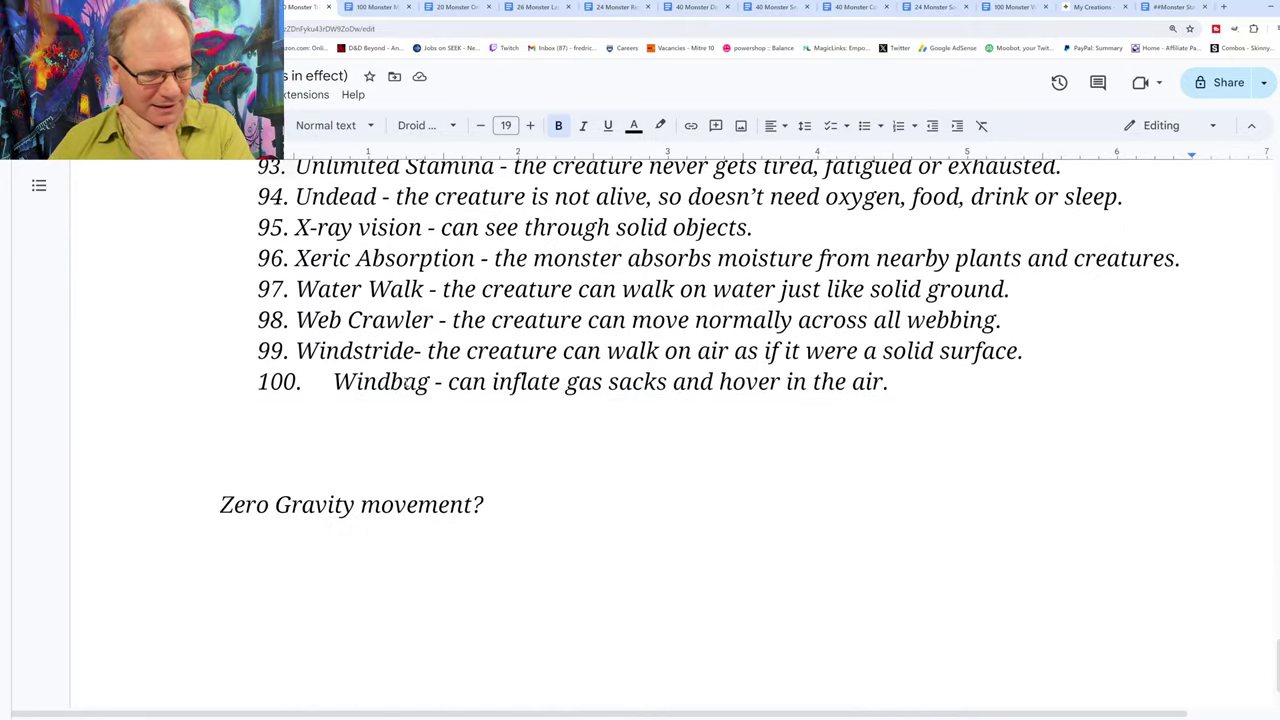
{"action": "scroll", "coordinate": [405, 381], "scroll_direction": "up", "scroll_amount": 12}
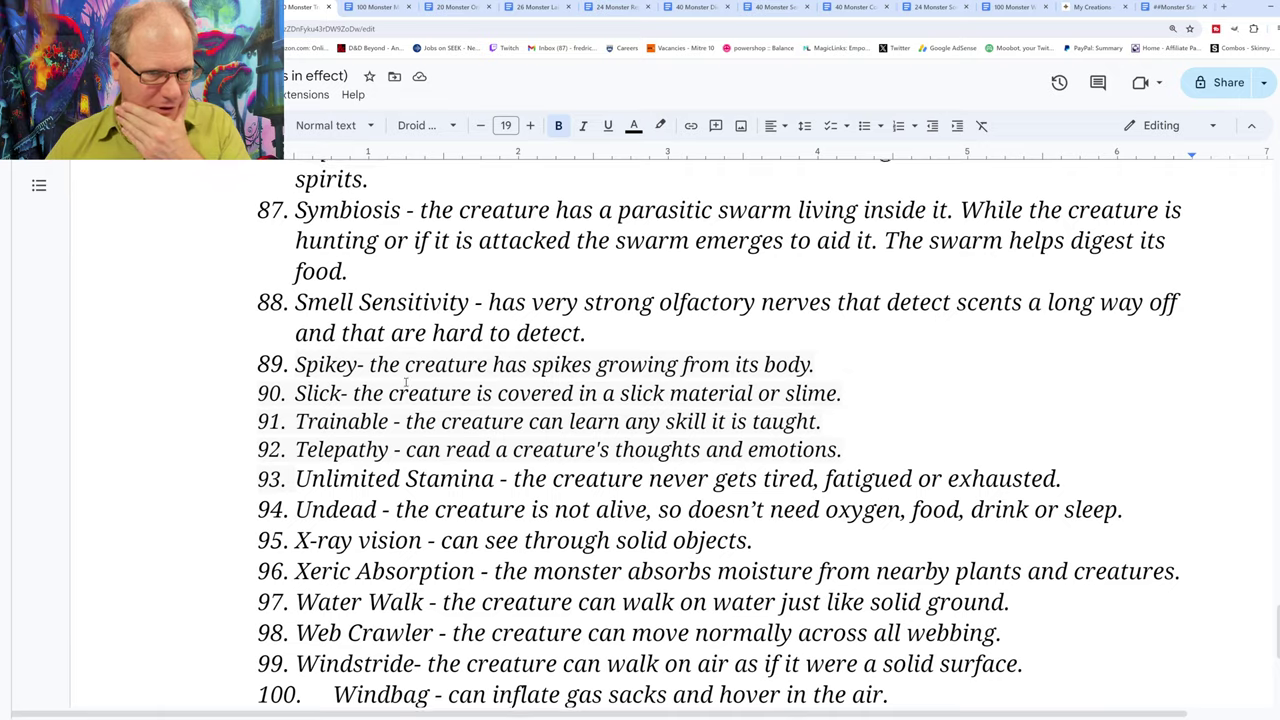
{"action": "scroll", "coordinate": [405, 381], "scroll_direction": "up", "scroll_amount": 20}
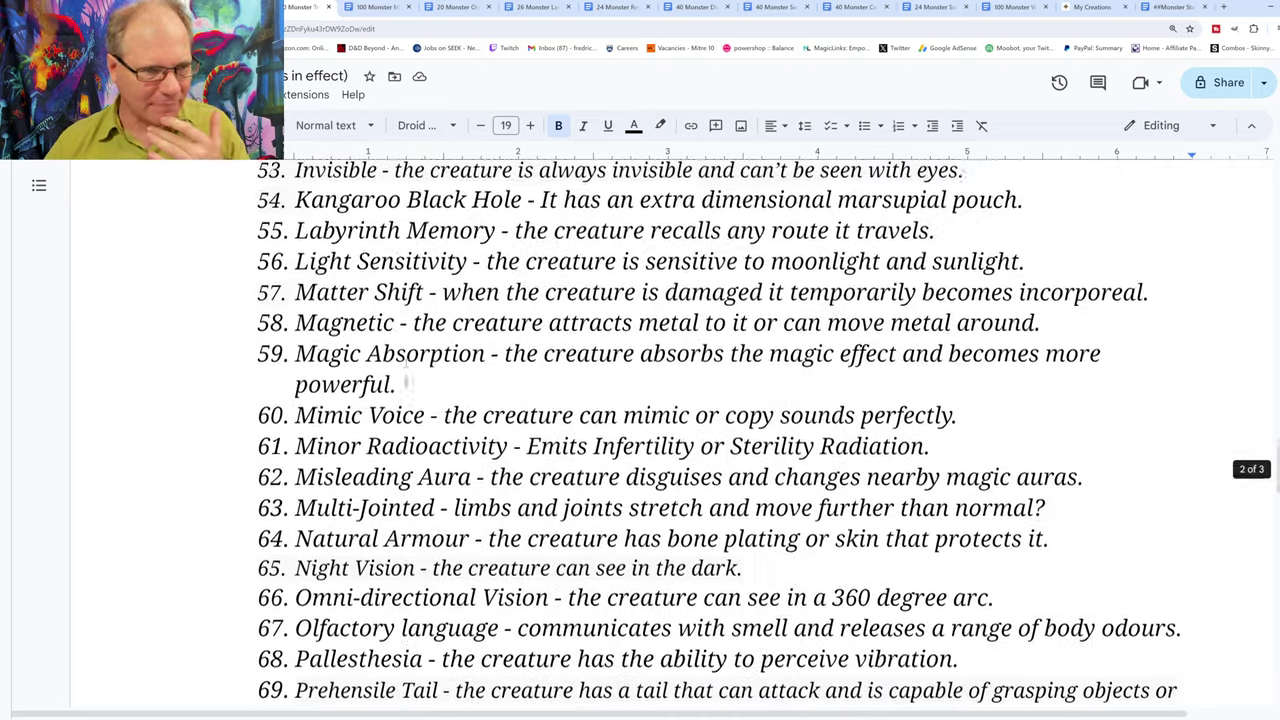
{"action": "scroll", "coordinate": [359, 322], "scroll_direction": "up", "scroll_amount": 20}
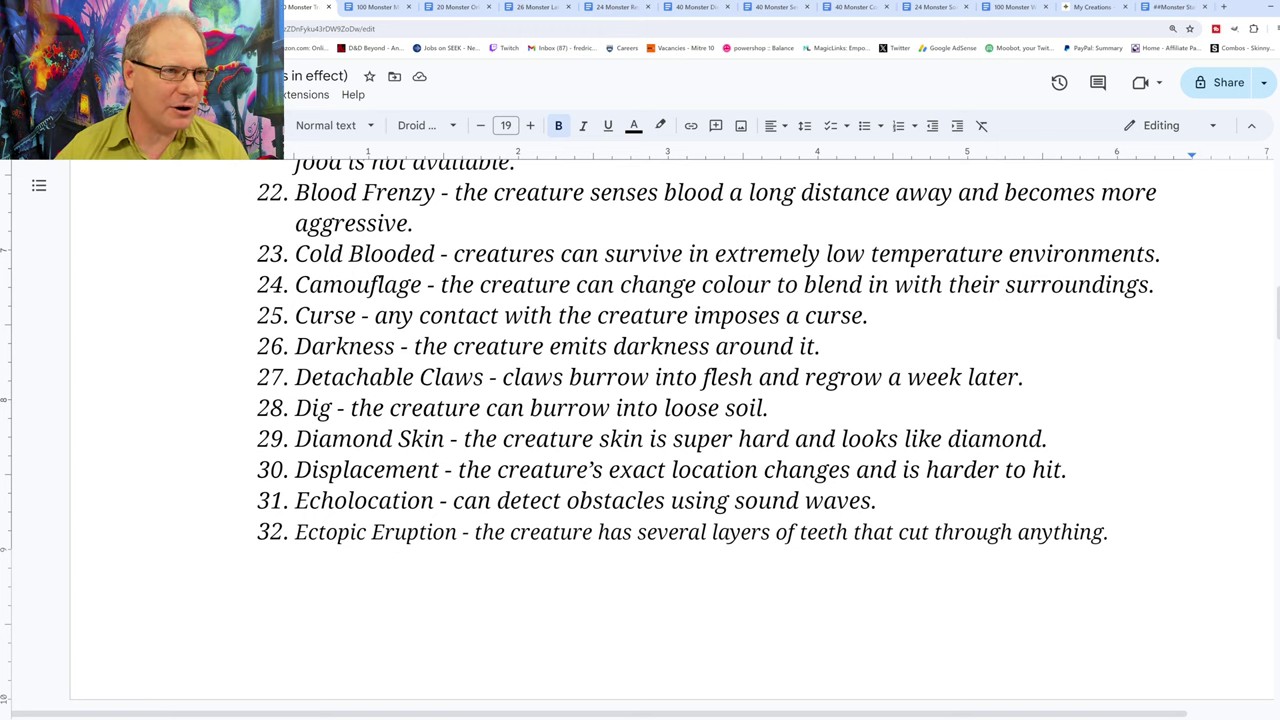
- In the monster template, highlight the Tagging Salvia bullet under Special Ability in yellow
{"action": "key", "text": "ctrl+Tab"}
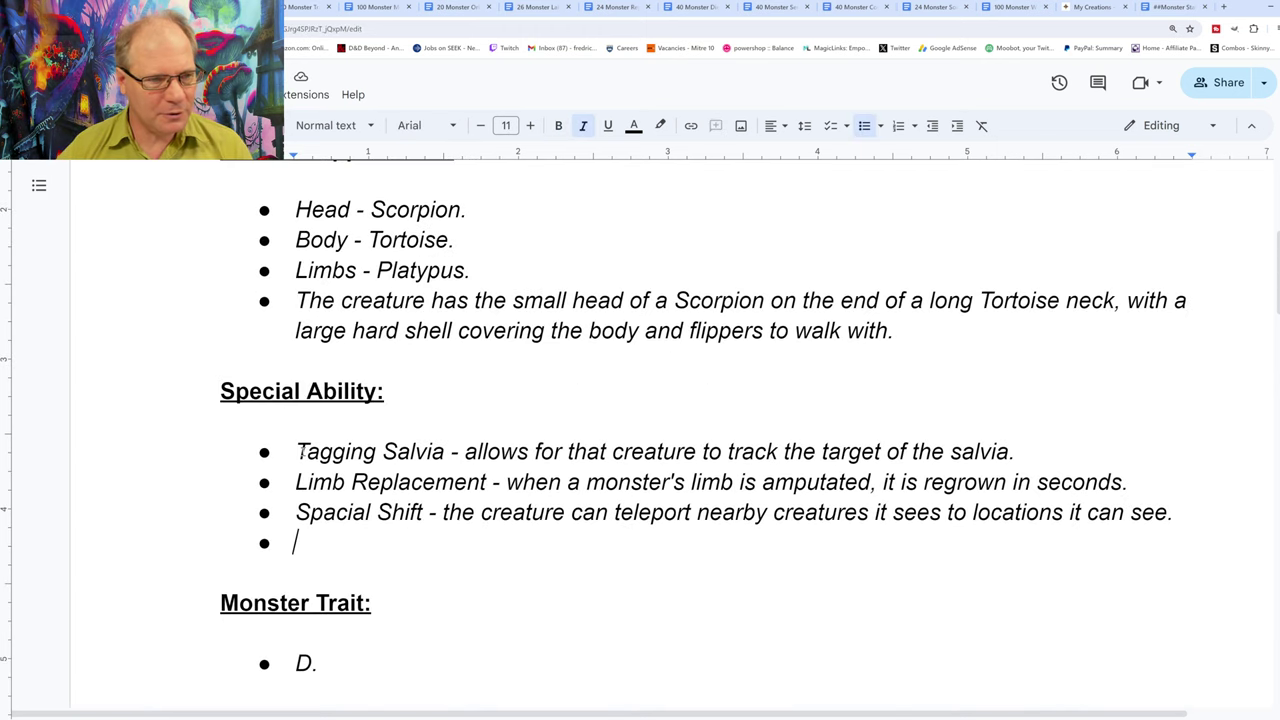
{"action": "left_click_drag", "start_coordinate": [297, 451], "coordinate": [1016, 446]}
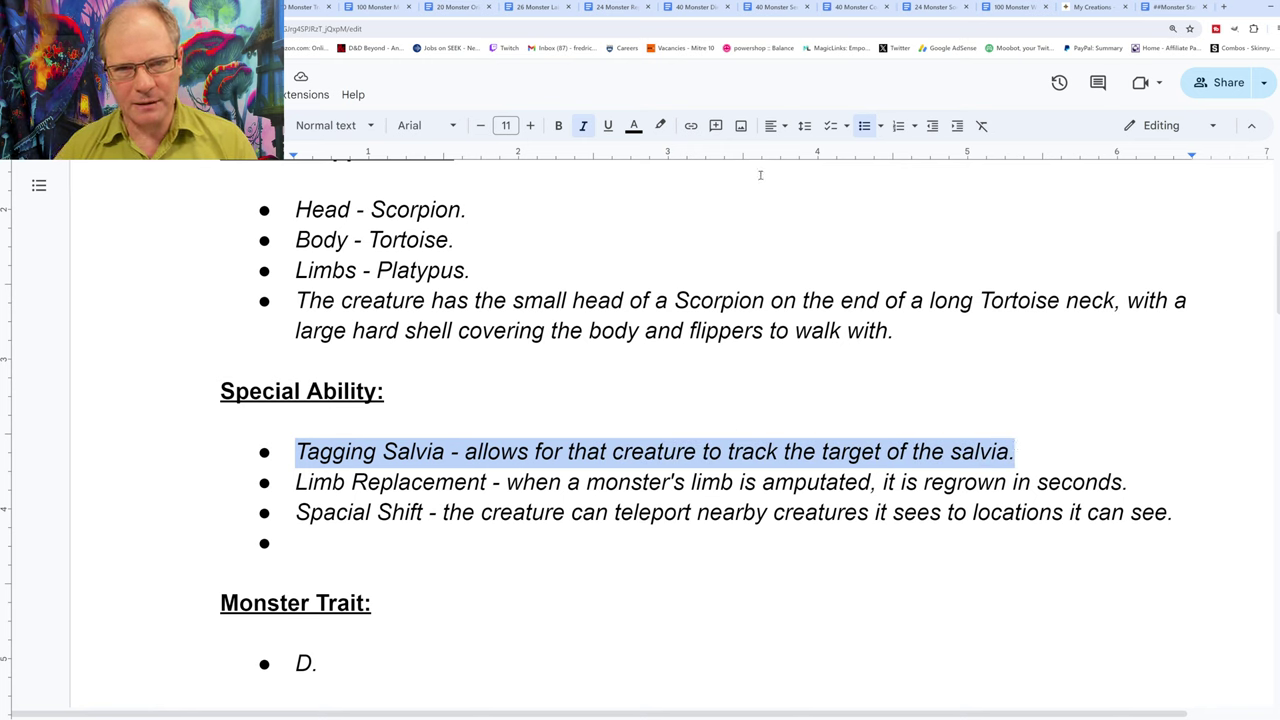
{"action": "left_click", "coordinate": [660, 125]}
{"action": "left_click", "coordinate": [716, 203]}
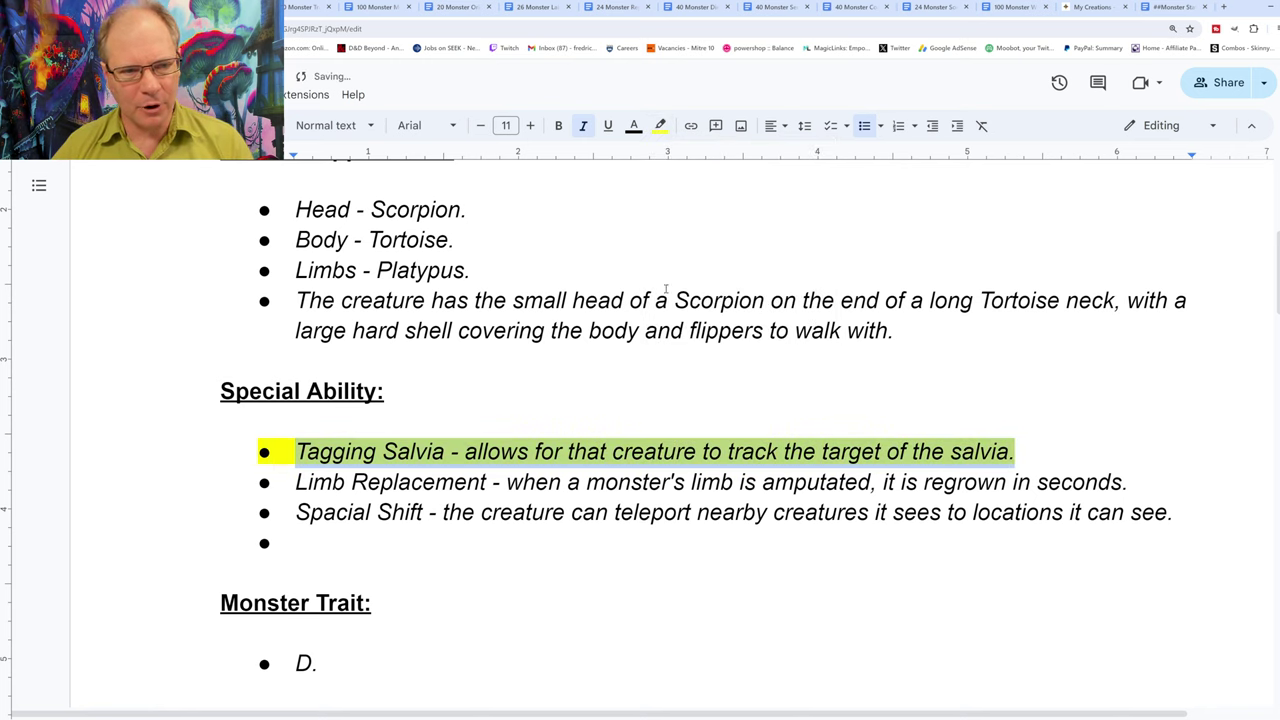
{"action": "left_click", "coordinate": [466, 484]}
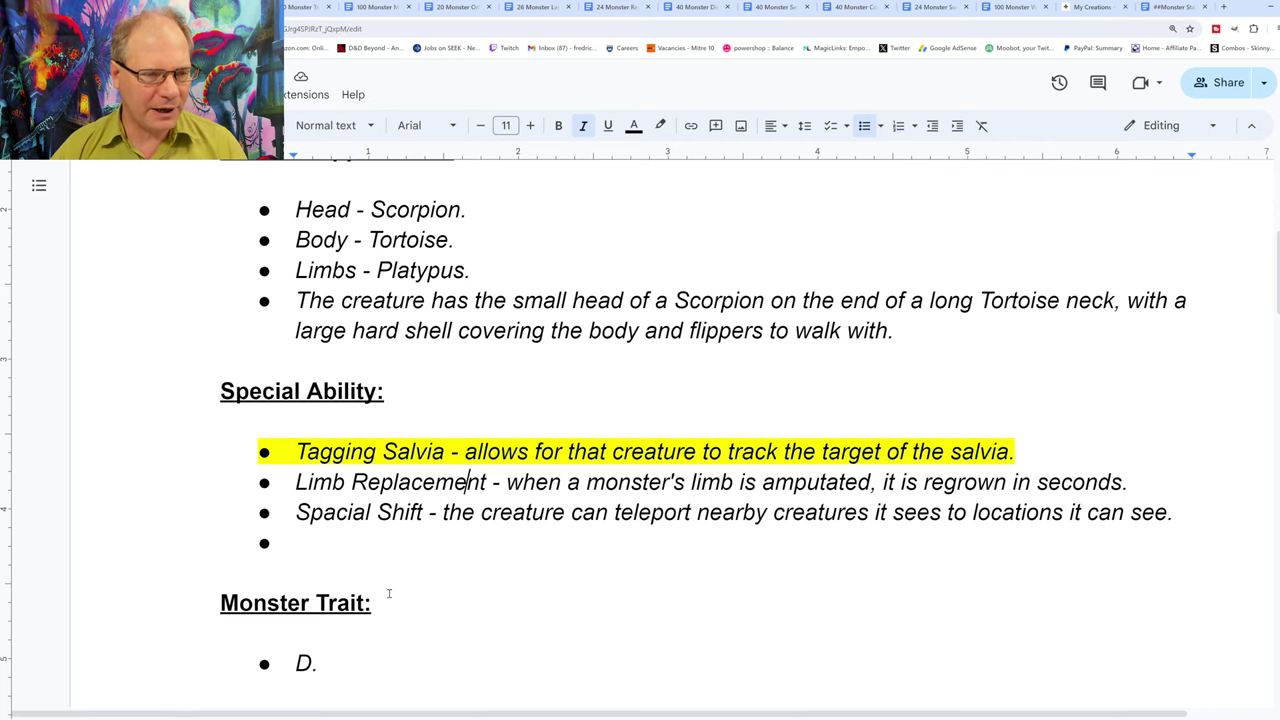
- Place the text cursor after the placeholder "D." under Monster Trait
{"action": "scroll", "coordinate": [389, 594], "scroll_direction": "down", "scroll_amount": 3}
{"action": "left_click", "coordinate": [328, 510]}
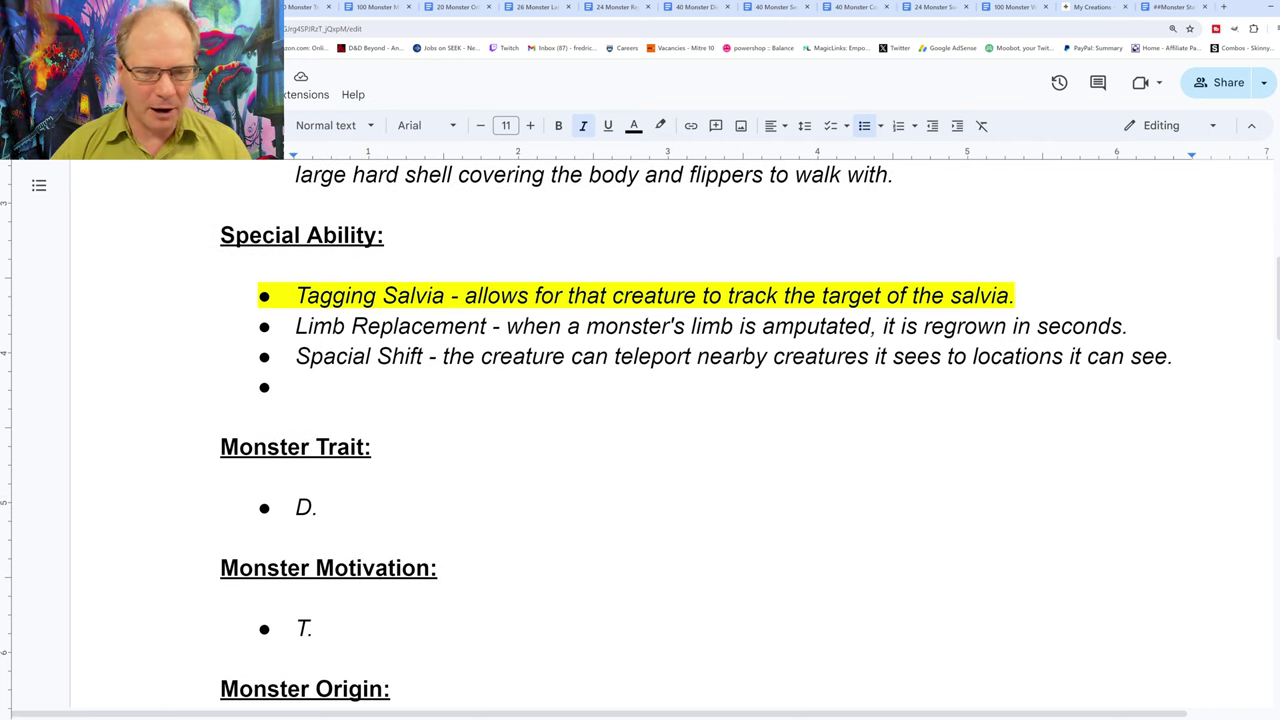